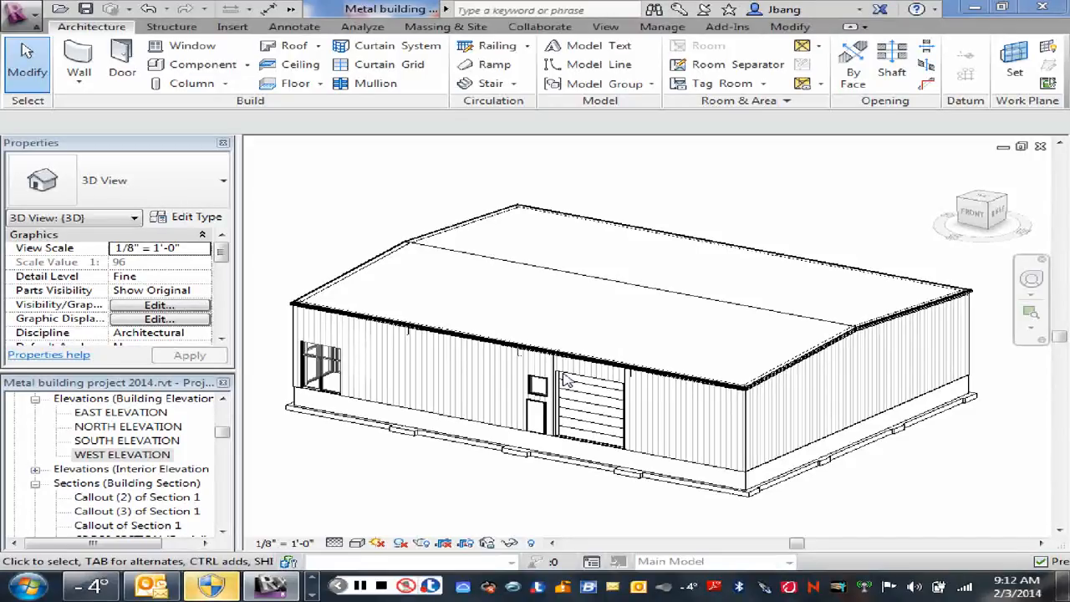
Step: Create a new family from the Profile.rft template
{"action": "left_click", "coordinate": [16, 19]}
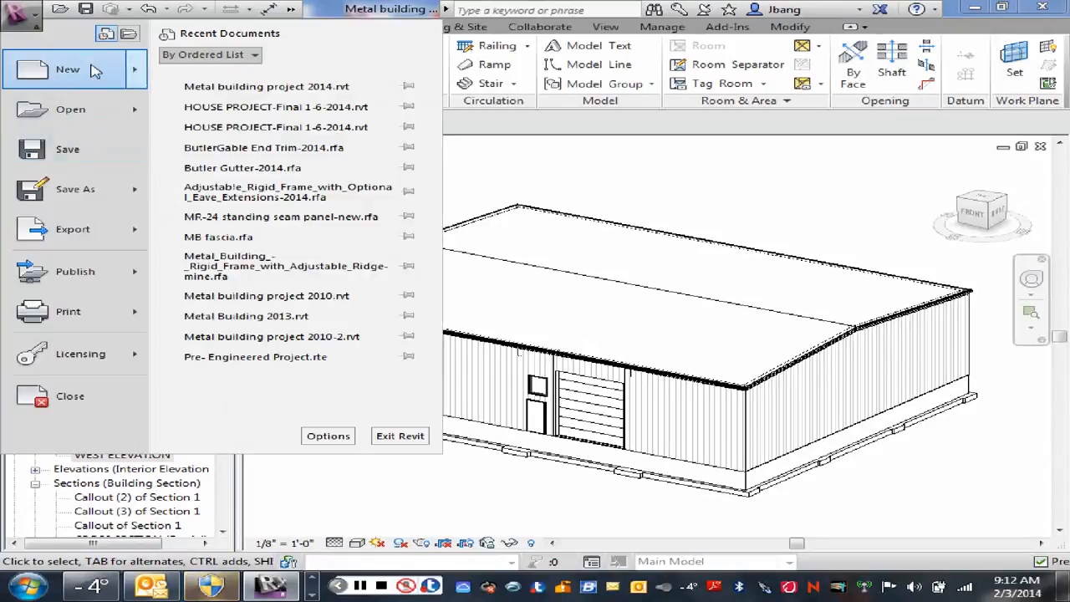
{"action": "mouse_move", "coordinate": [136, 74]}
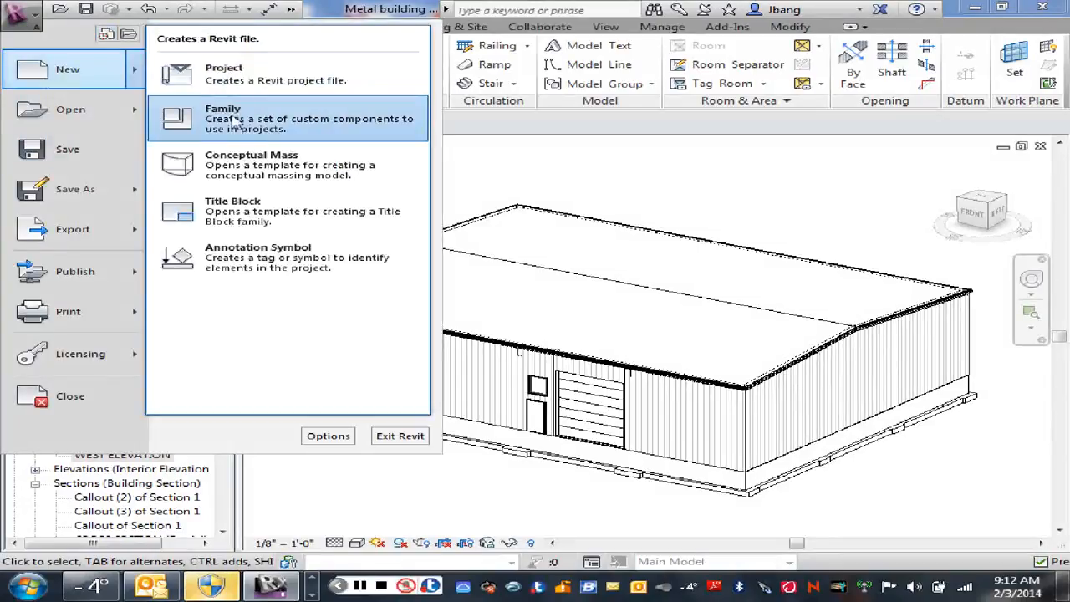
{"action": "left_click", "coordinate": [237, 123]}
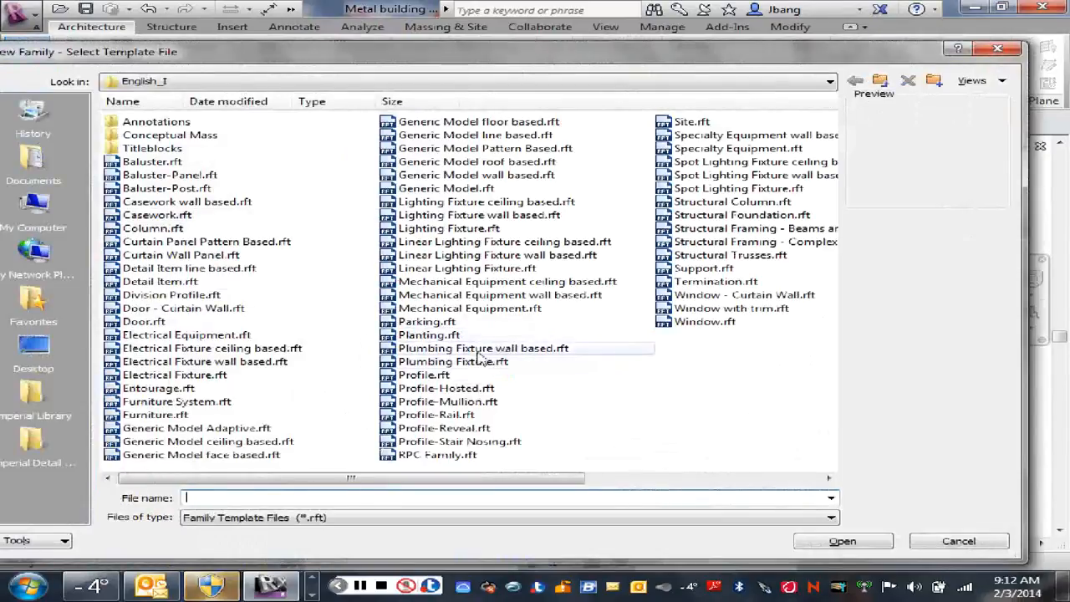
{"action": "left_click", "coordinate": [415, 378]}
{"action": "left_click", "coordinate": [841, 542]}
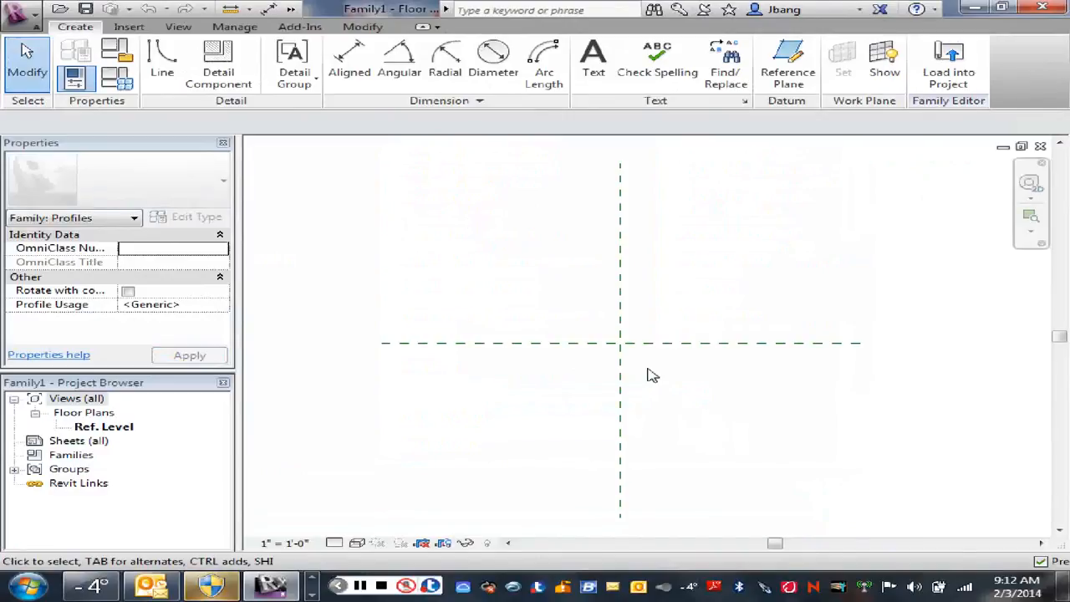
Step: Draw a rectangle about 5" wide and 3" high, starting at the reference plane intersection and extending down to the right
{"action": "scroll", "coordinate": [652, 374], "scroll_direction": "up", "scroll_amount": 2}
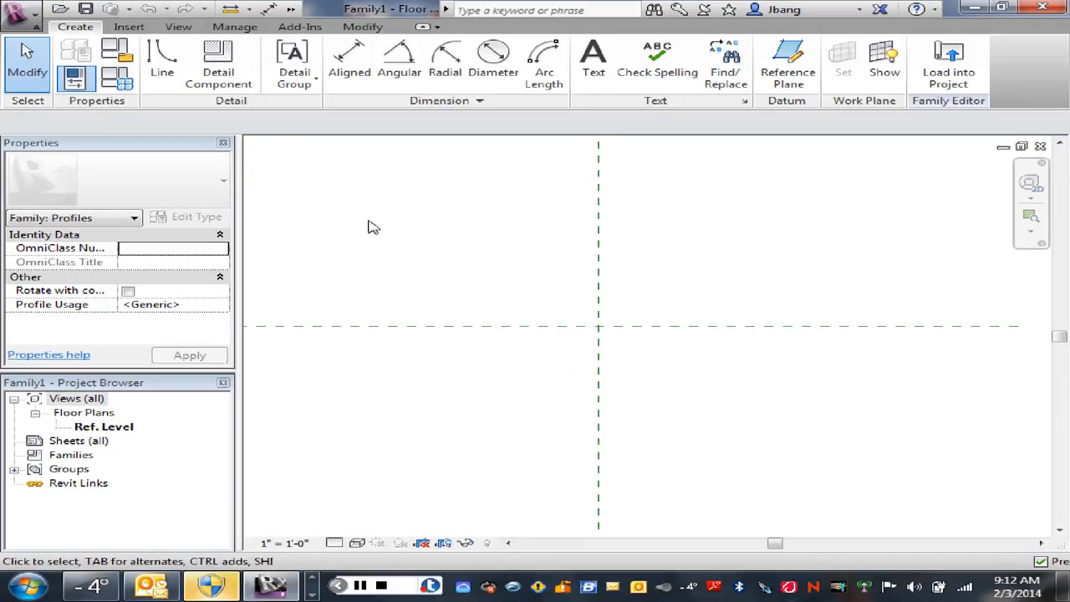
{"action": "left_click", "coordinate": [161, 67]}
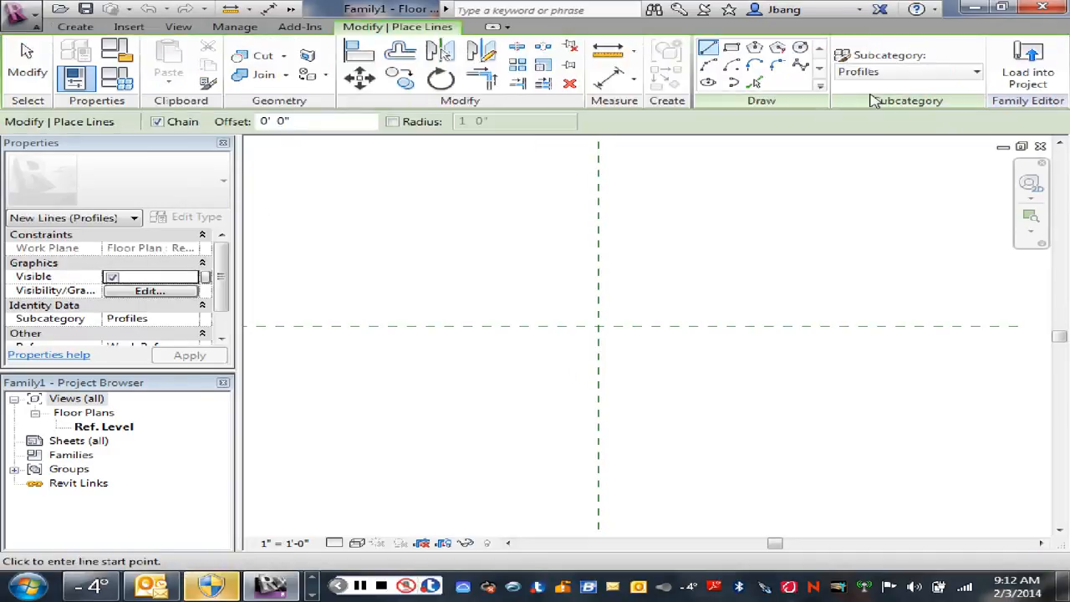
{"action": "left_click", "coordinate": [732, 50]}
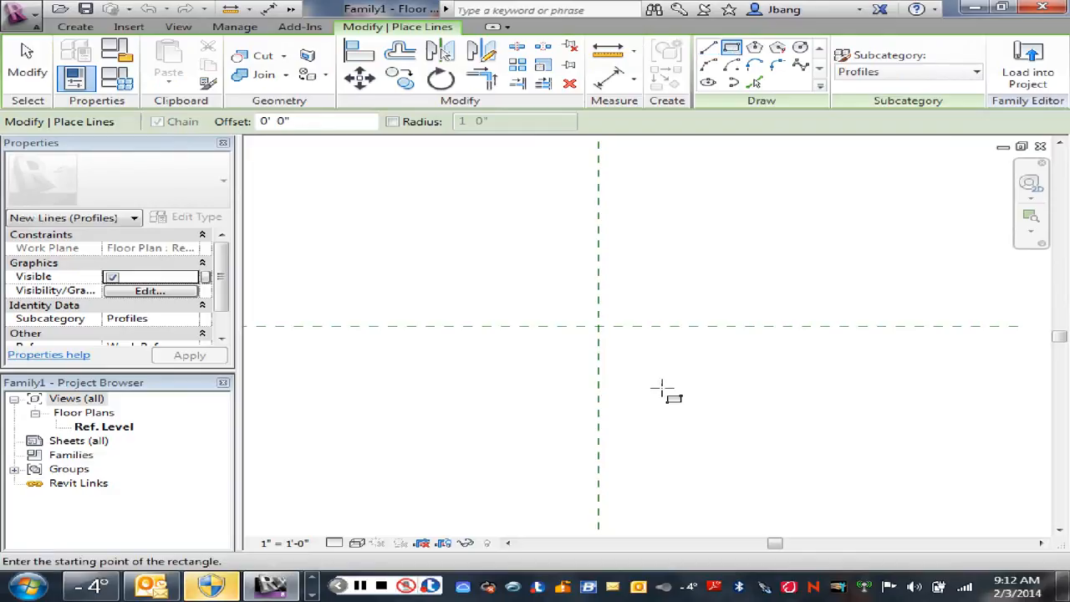
{"action": "left_click", "coordinate": [599, 326]}
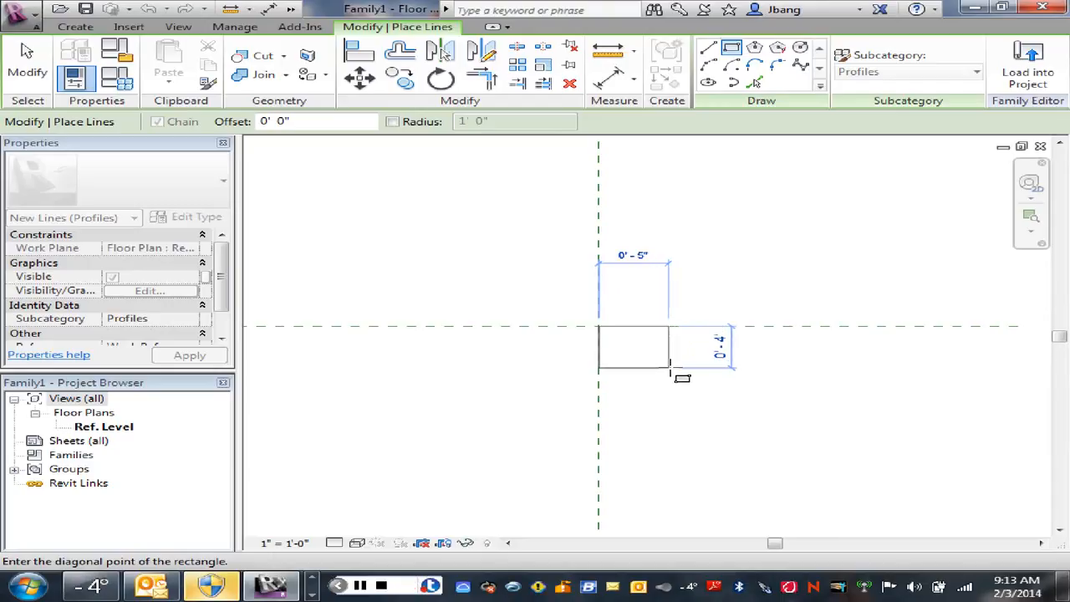
{"action": "left_click", "coordinate": [669, 366]}
{"action": "right_click", "coordinate": [716, 387]}
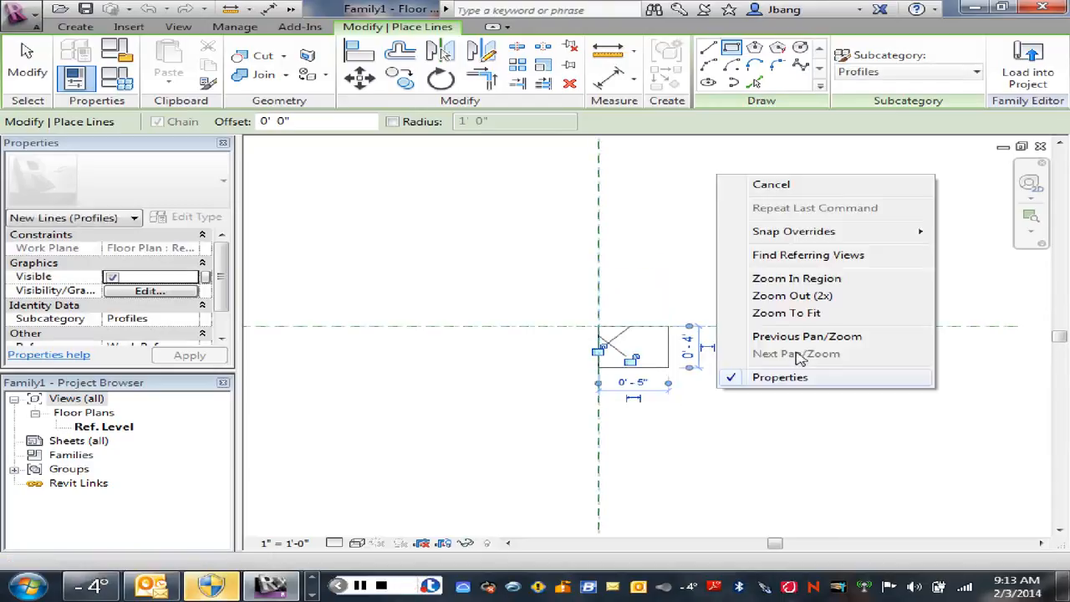
{"action": "left_click", "coordinate": [780, 186]}
{"action": "right_click", "coordinate": [732, 368]}
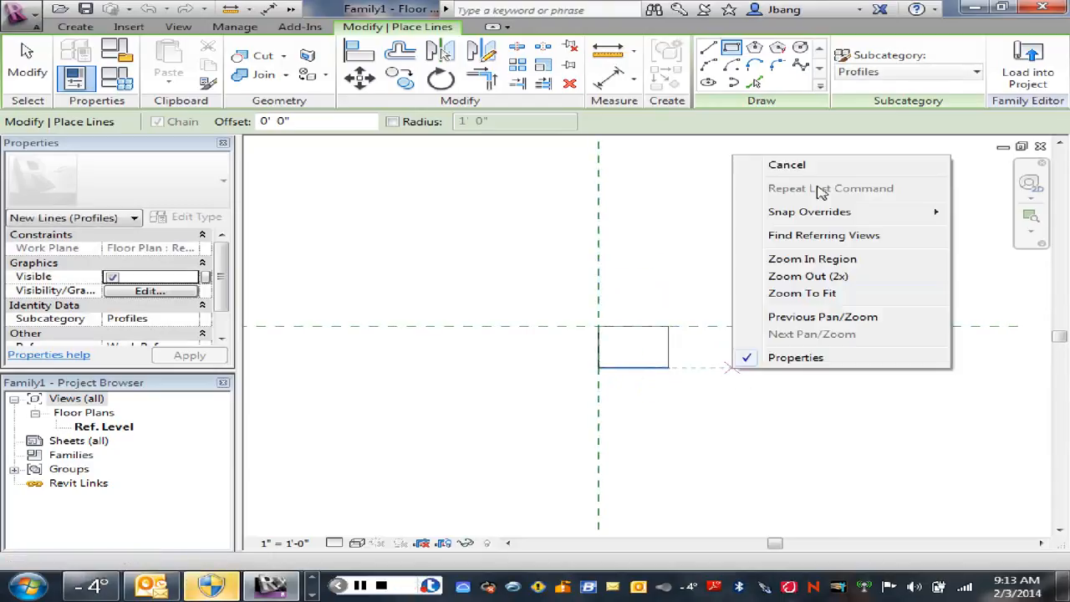
{"action": "left_click", "coordinate": [809, 166]}
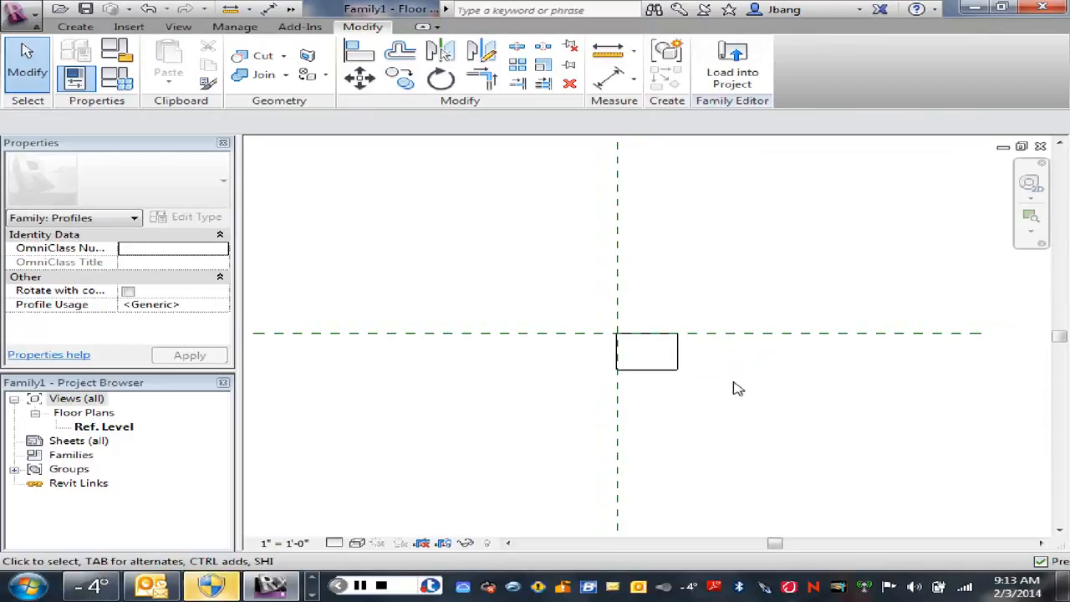
Step: Round the rectangle's upper-right corner with a Start-End-Radius Arc of 3/4" radius, running from the upper edge to the right edge
{"action": "scroll", "coordinate": [733, 383], "scroll_direction": "down", "scroll_amount": 2}
{"action": "middle_click_drag", "start_coordinate": [719, 402], "coordinate": [775, 390]}
{"action": "scroll", "coordinate": [732, 366], "scroll_direction": "up", "scroll_amount": 4}
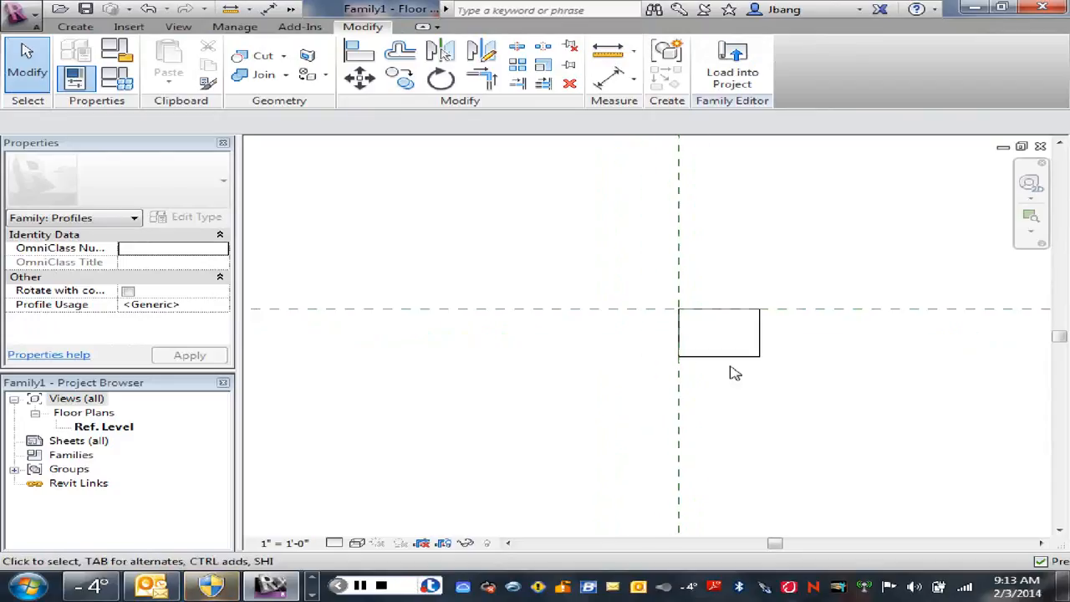
{"action": "scroll", "coordinate": [733, 372], "scroll_direction": "up", "scroll_amount": 2}
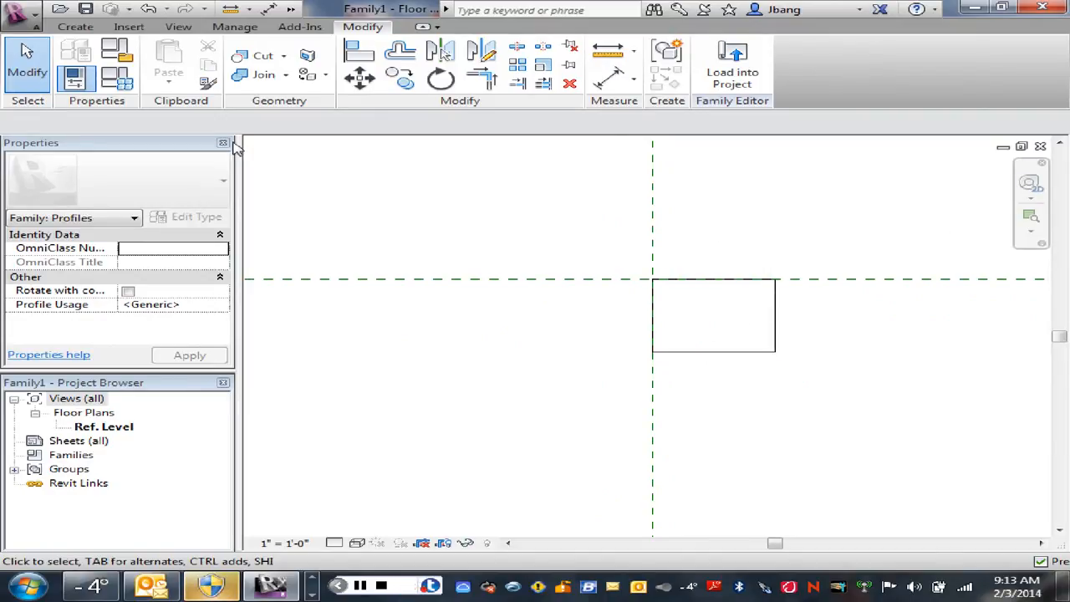
{"action": "left_click", "coordinate": [76, 27]}
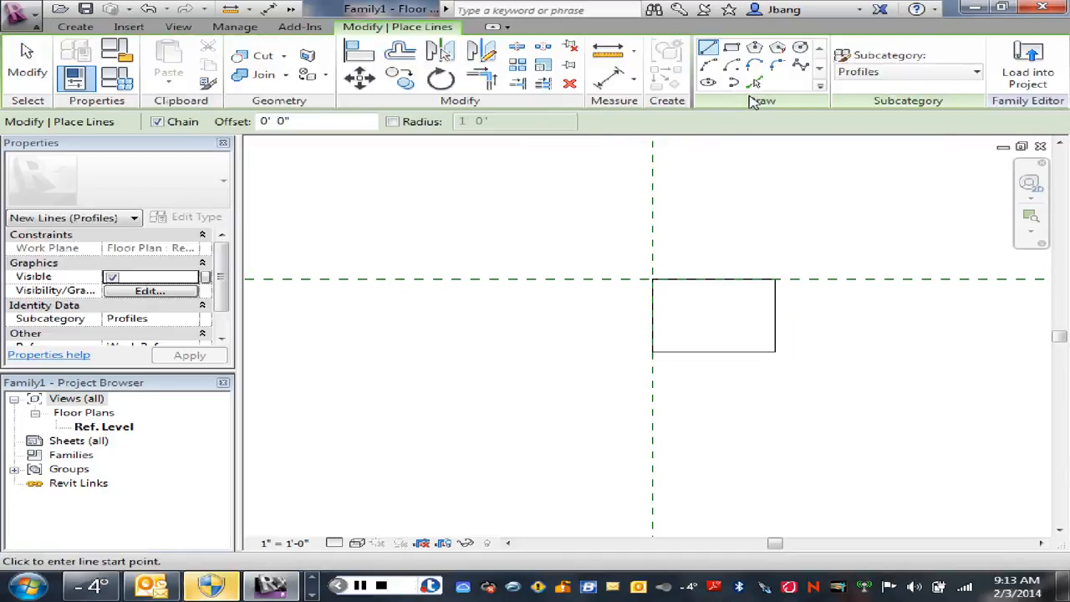
{"action": "left_click", "coordinate": [709, 71]}
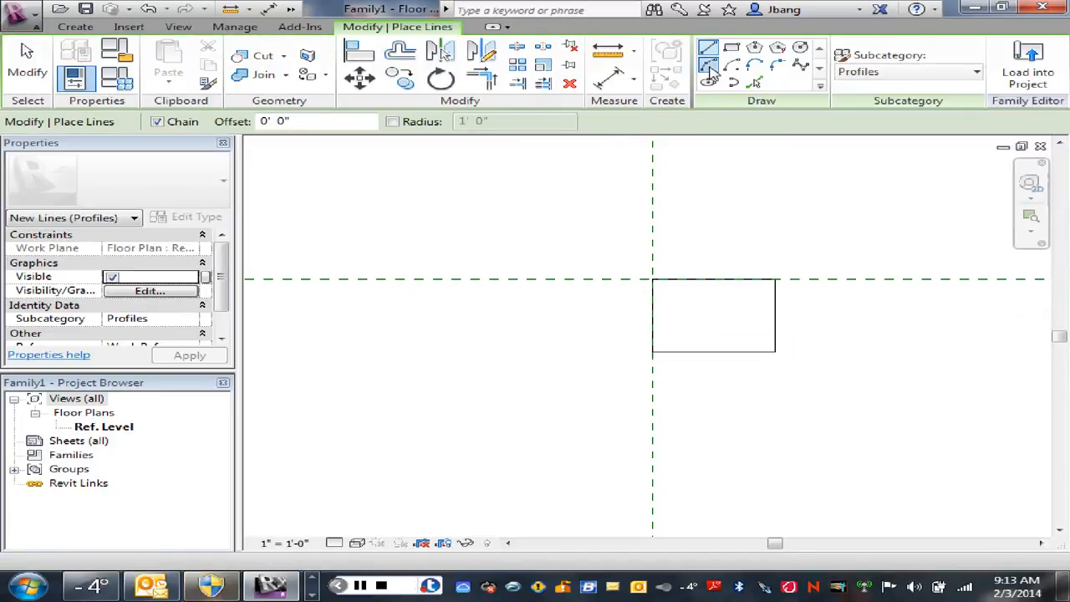
{"action": "left_click", "coordinate": [776, 279]}
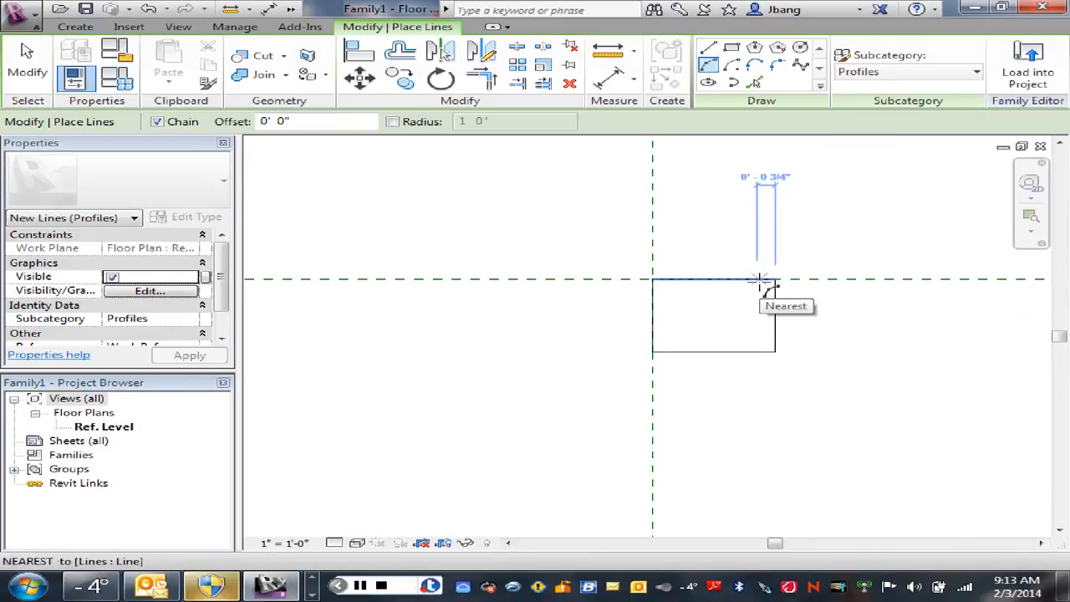
{"action": "left_click", "coordinate": [758, 279]}
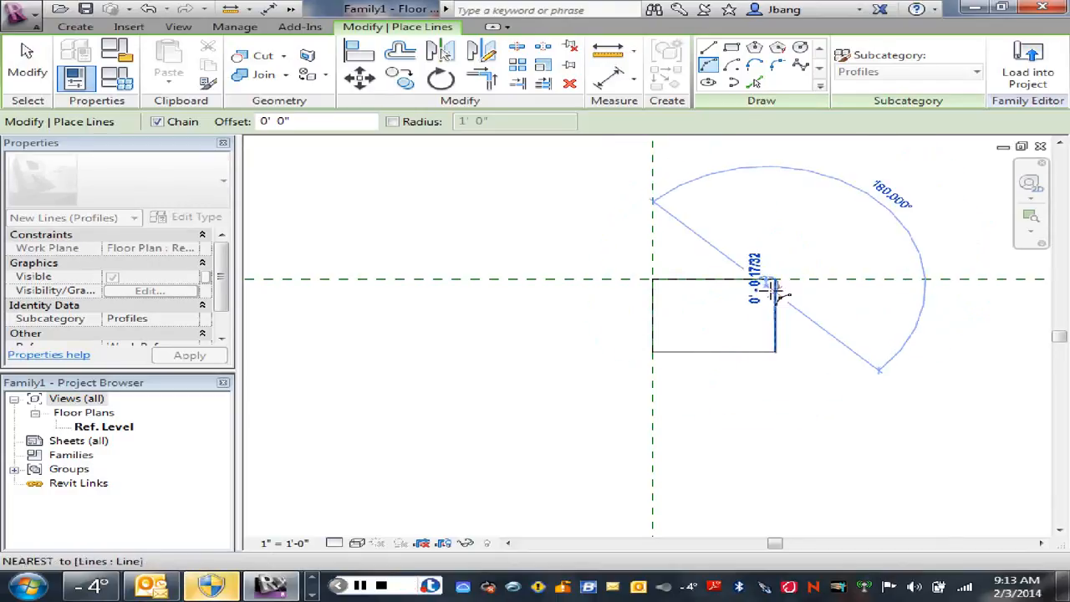
{"action": "left_click", "coordinate": [775, 282]}
{"action": "scroll", "coordinate": [767, 288], "scroll_direction": "up", "scroll_amount": 5}
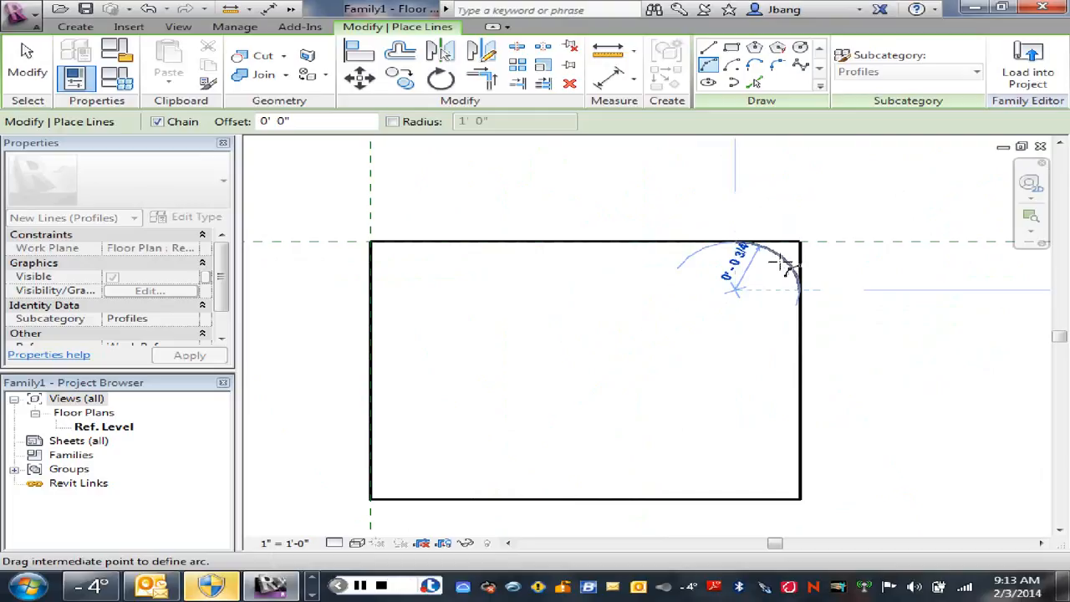
{"action": "left_click", "coordinate": [786, 265]}
{"action": "right_click", "coordinate": [846, 285]}
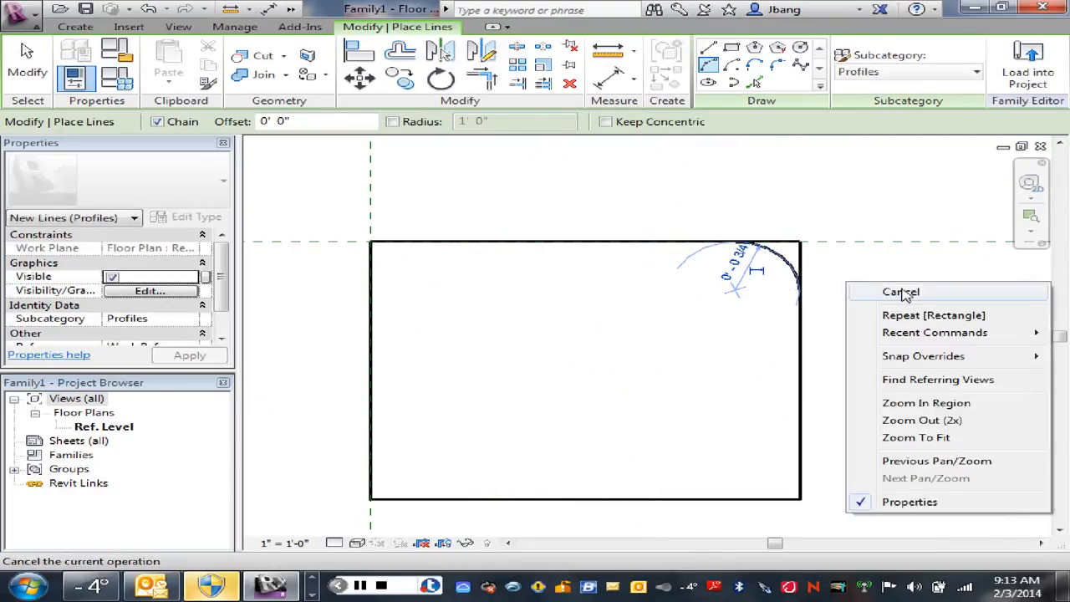
{"action": "left_click", "coordinate": [901, 292]}
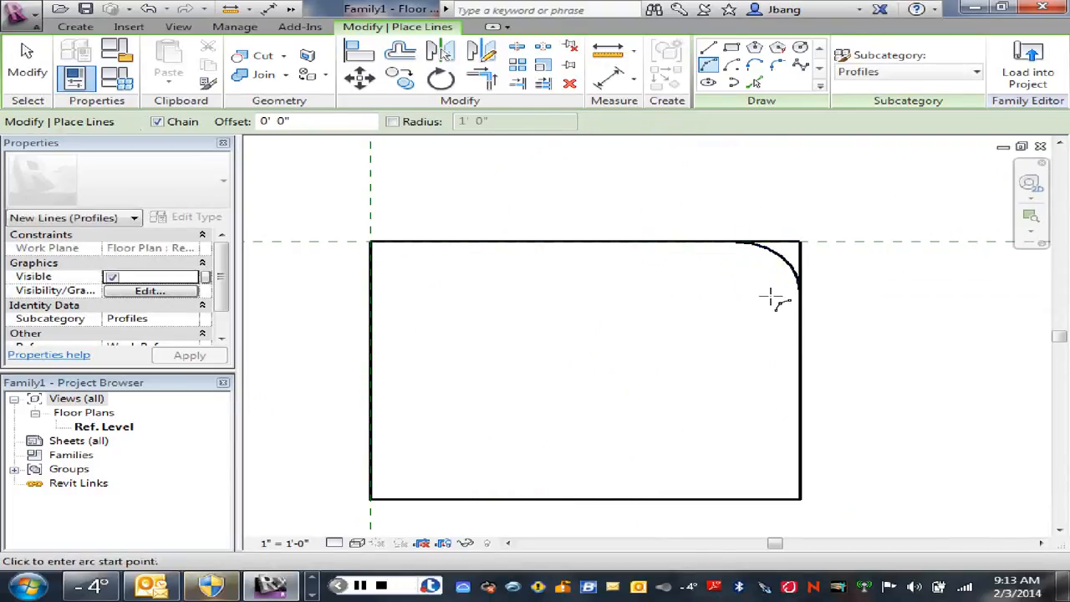
{"action": "right_click", "coordinate": [716, 291]}
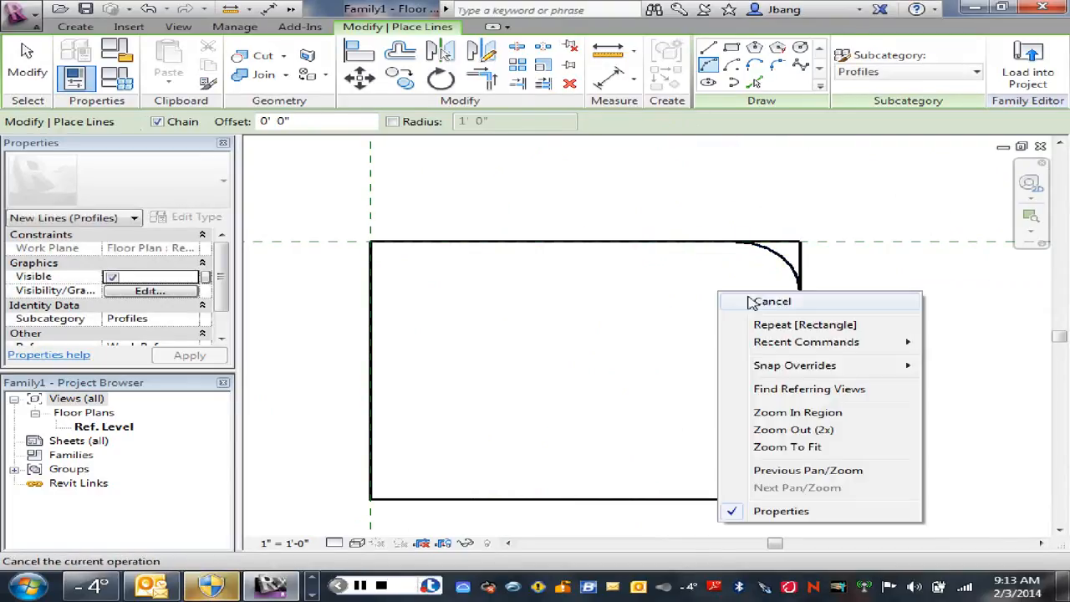
{"action": "left_click", "coordinate": [758, 302]}
Step: Mirror a copy of the corner arc to the lower-right corner, using a horizontal axis through the right edge's midpoint
{"action": "scroll", "coordinate": [765, 276], "scroll_direction": "up", "scroll_amount": 1}
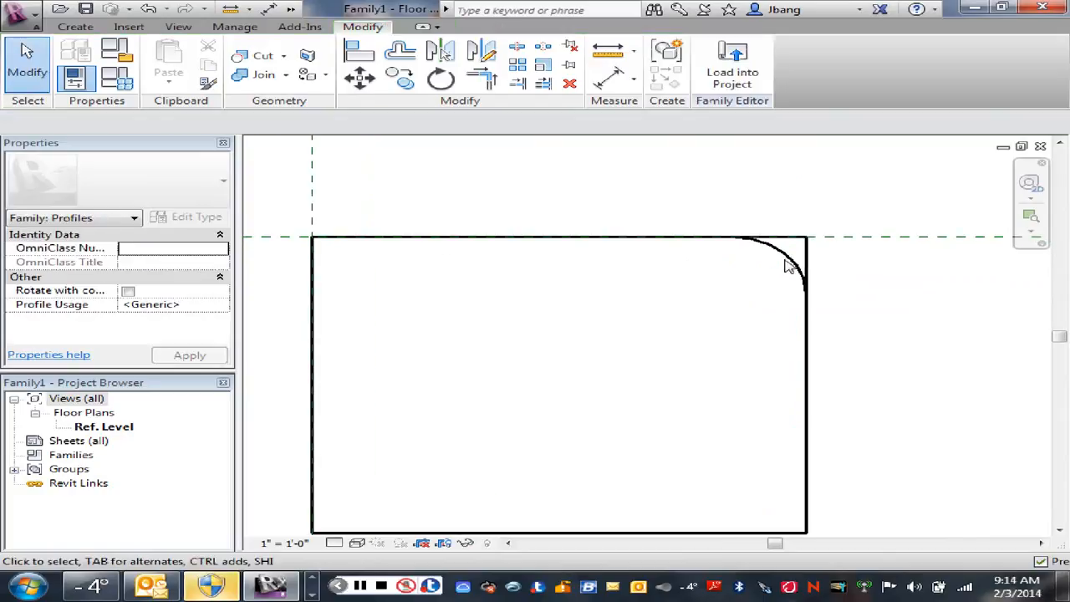
{"action": "left_click", "coordinate": [785, 266]}
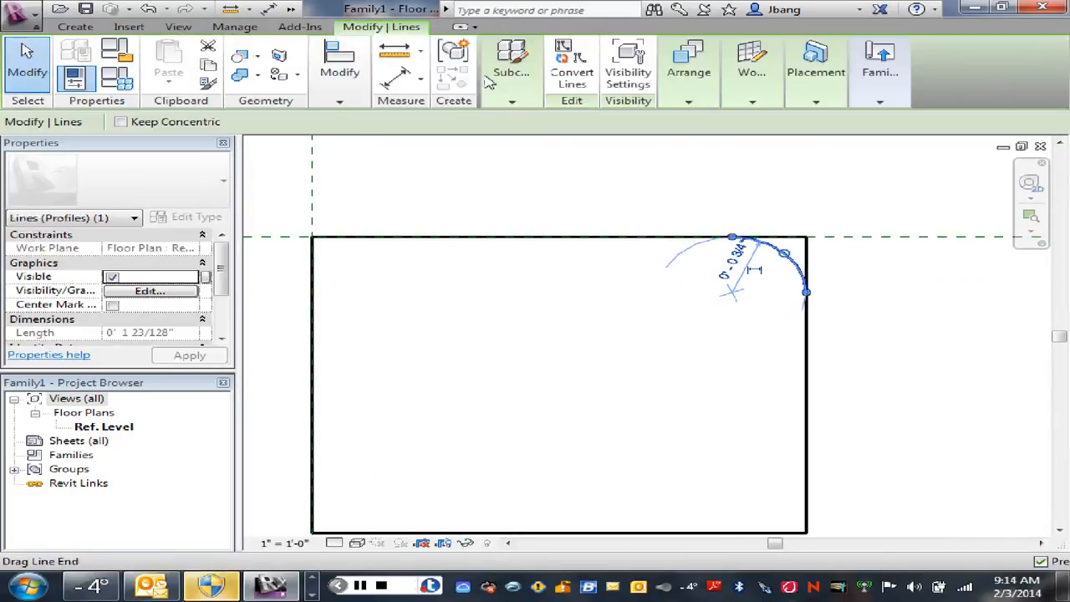
{"action": "left_click", "coordinate": [337, 101]}
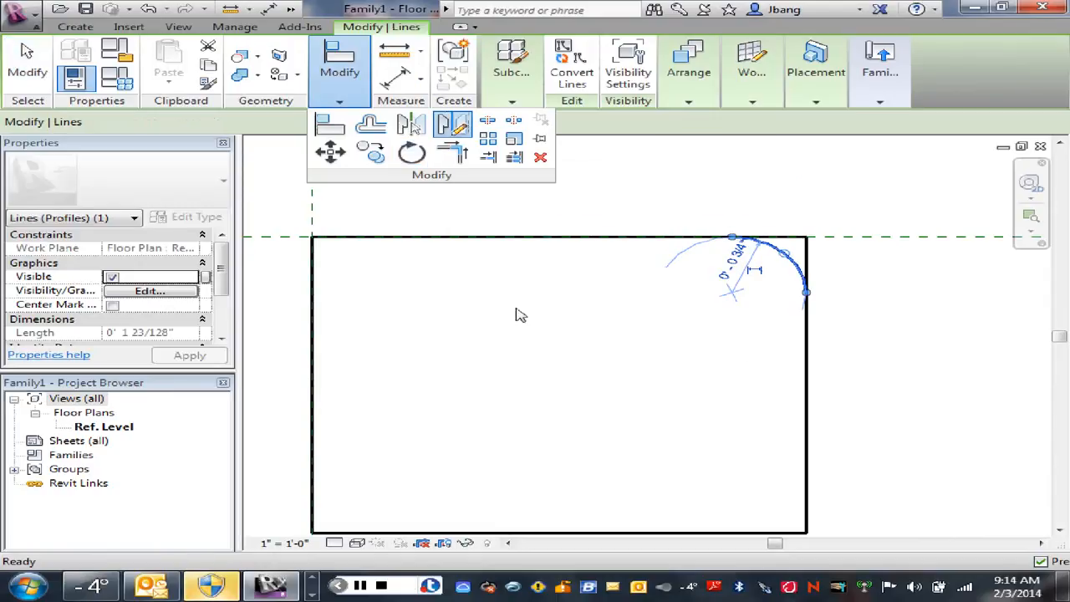
{"action": "left_click", "coordinate": [806, 386]}
{"action": "left_click", "coordinate": [744, 386]}
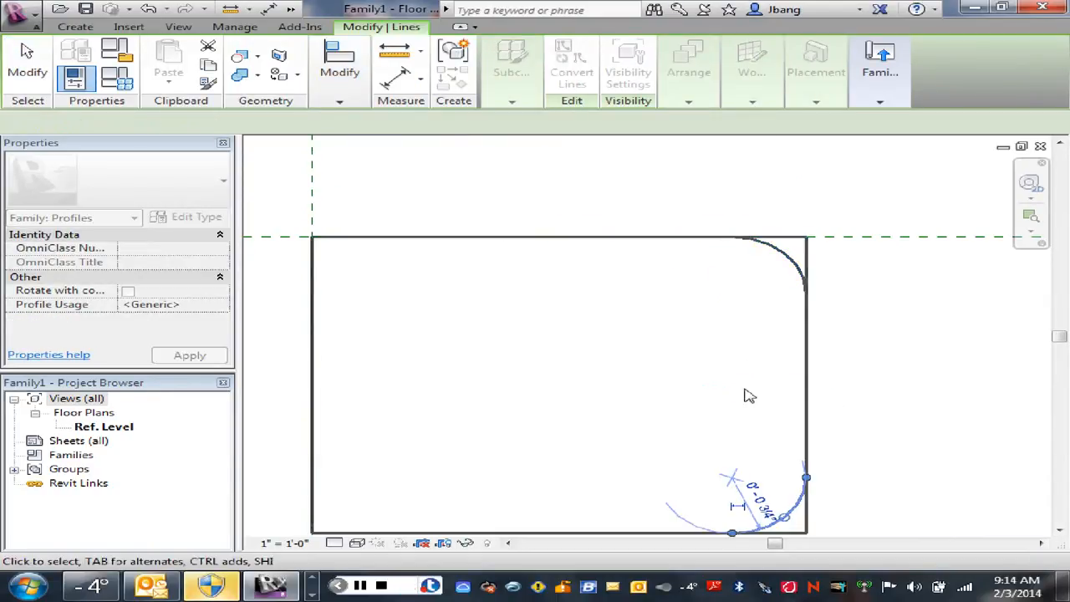
{"action": "right_click", "coordinate": [728, 382]}
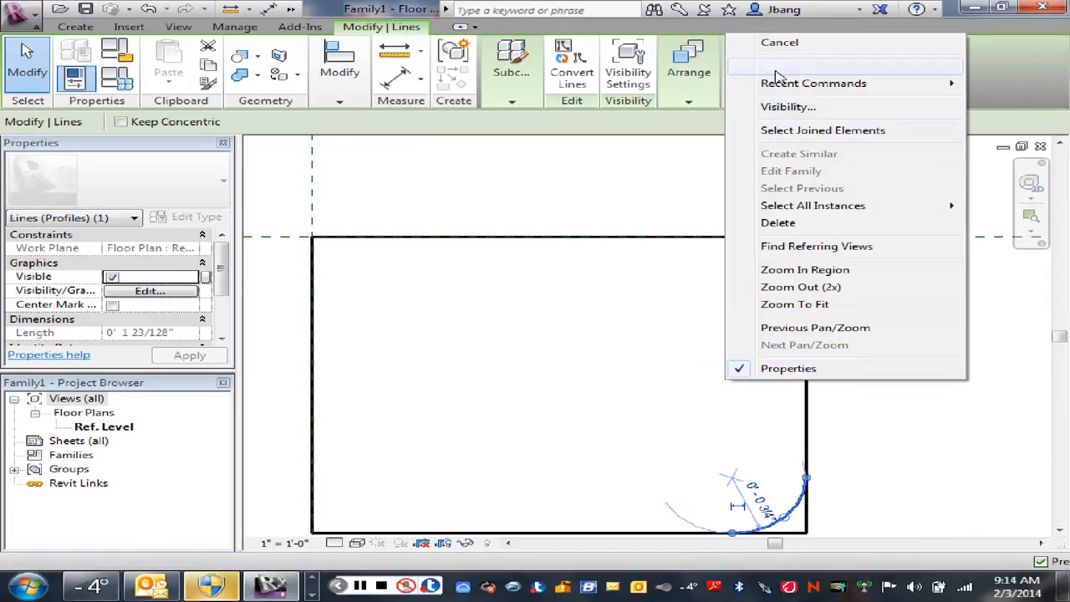
{"action": "left_click", "coordinate": [765, 39]}
{"action": "left_click", "coordinate": [791, 267]}
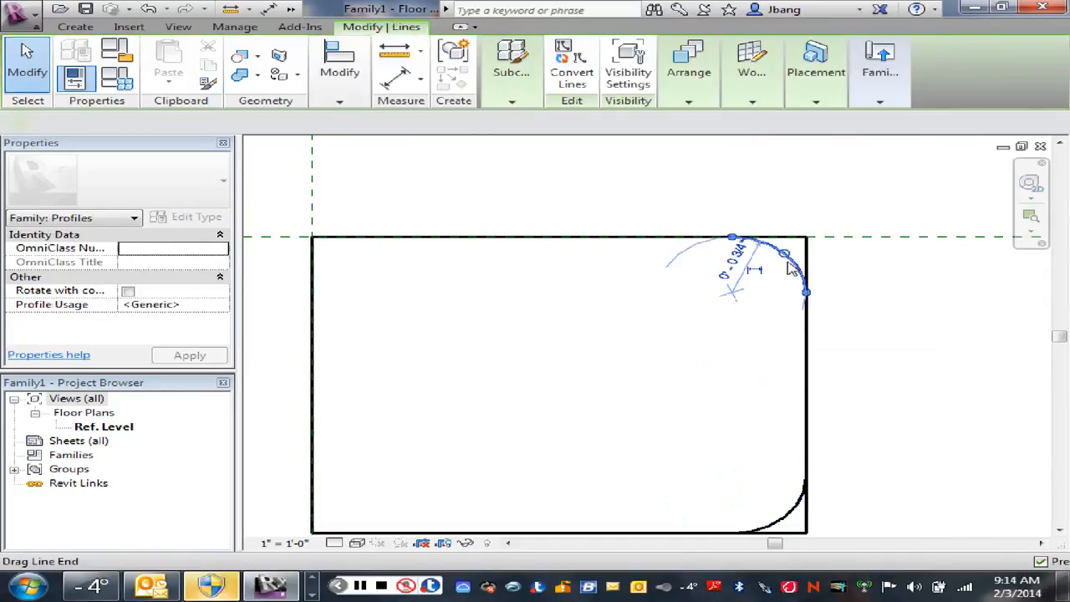
{"action": "left_click", "coordinate": [794, 520], "text": "ctrl"}
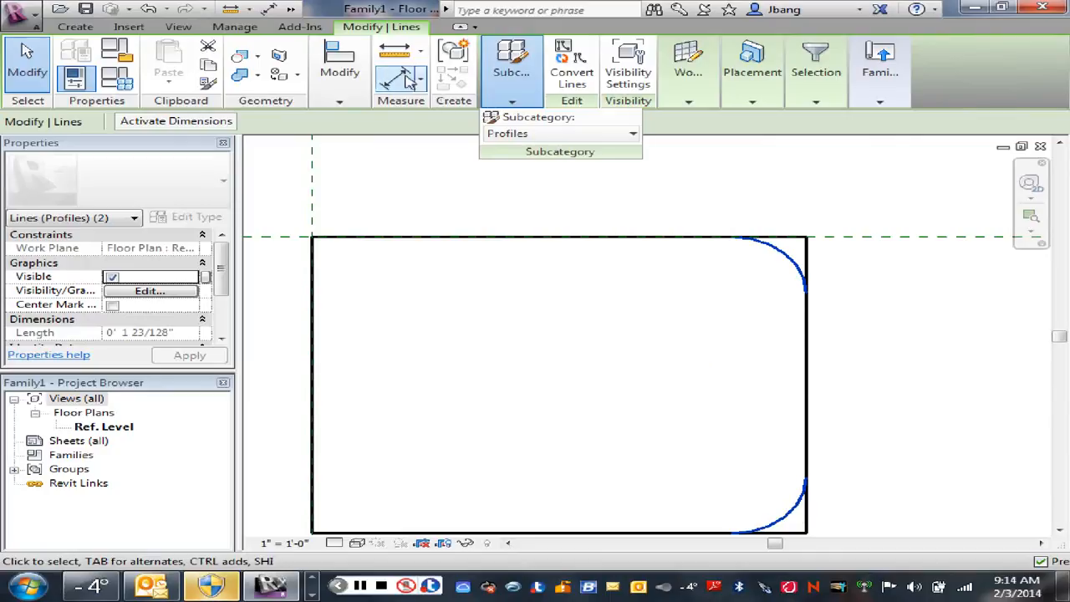
{"action": "mouse_move", "coordinate": [340, 75]}
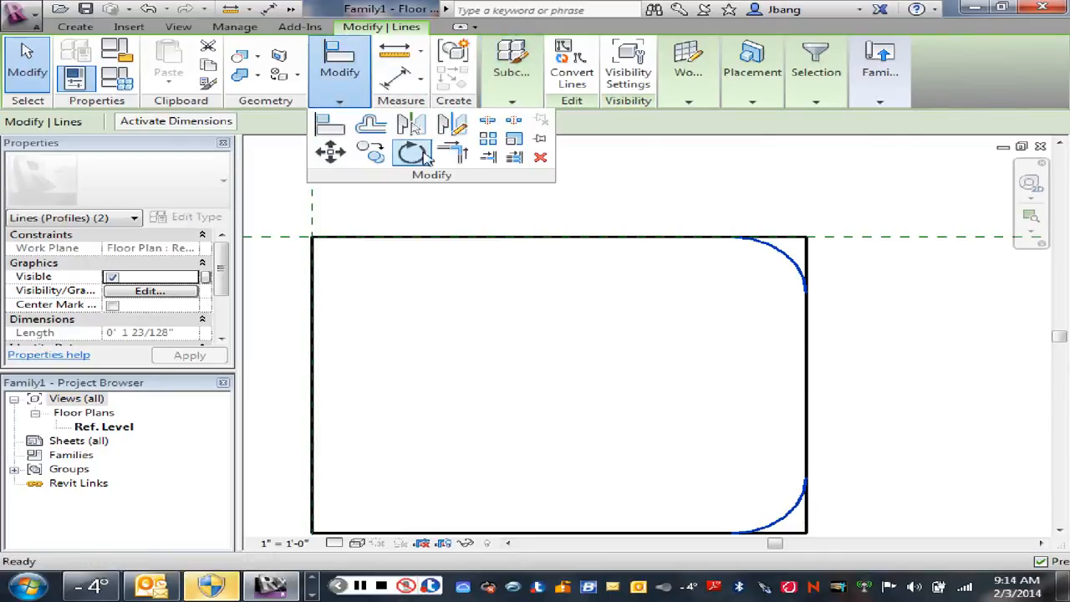
{"action": "left_click", "coordinate": [452, 125]}
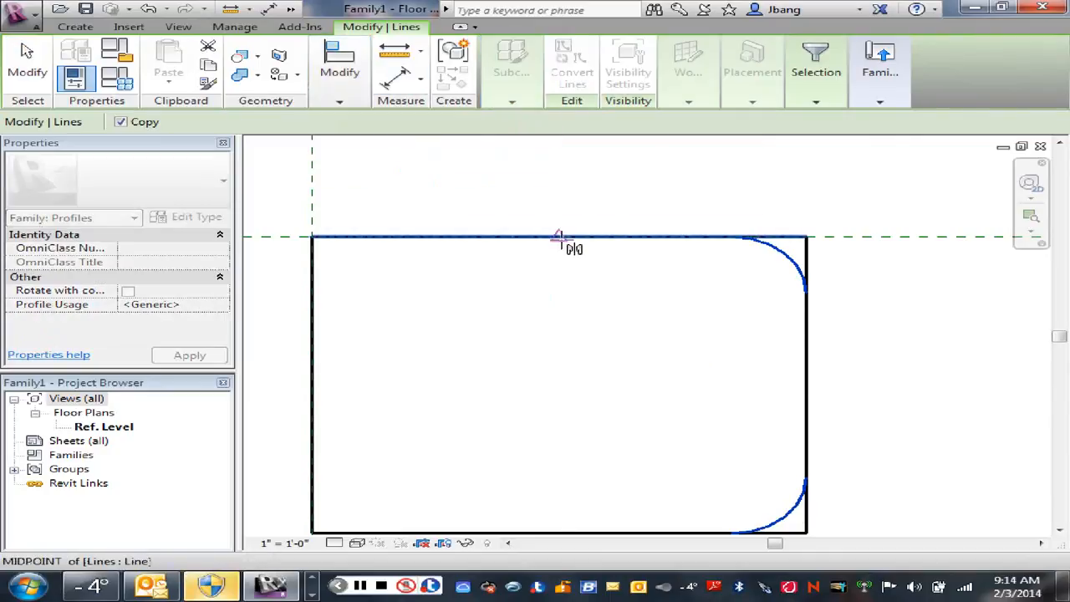
{"action": "left_click", "coordinate": [558, 236]}
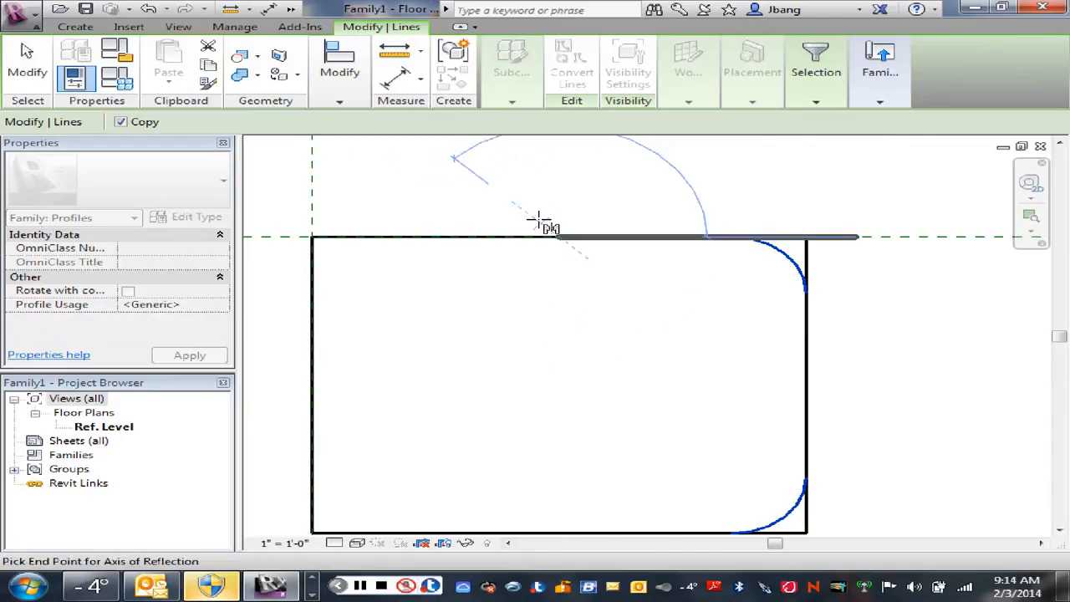
{"action": "key", "text": "Escape"}
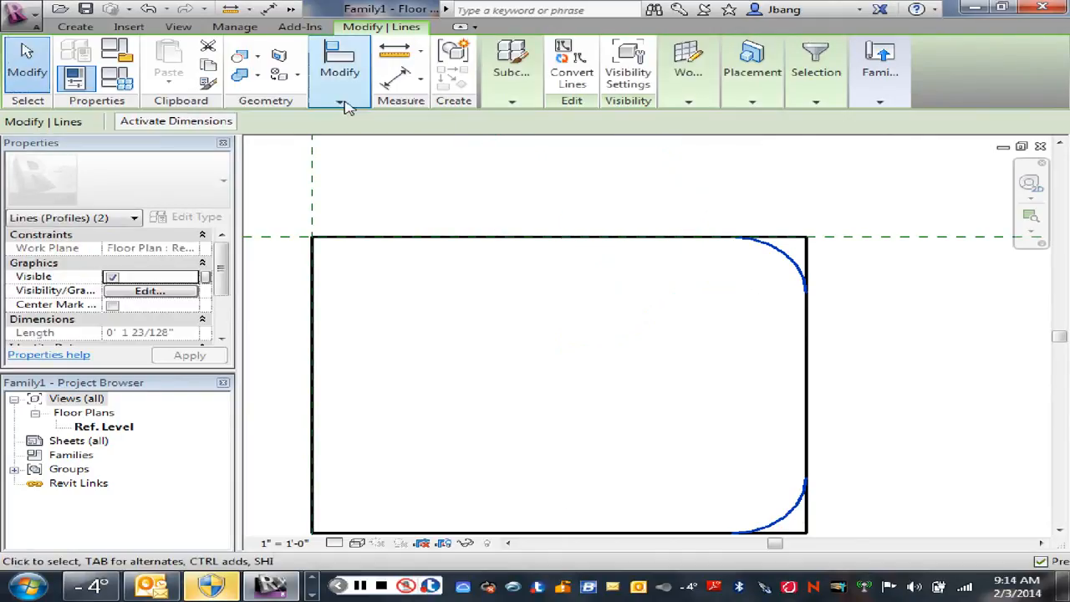
{"action": "mouse_move", "coordinate": [345, 102]}
{"action": "left_click", "coordinate": [412, 125]}
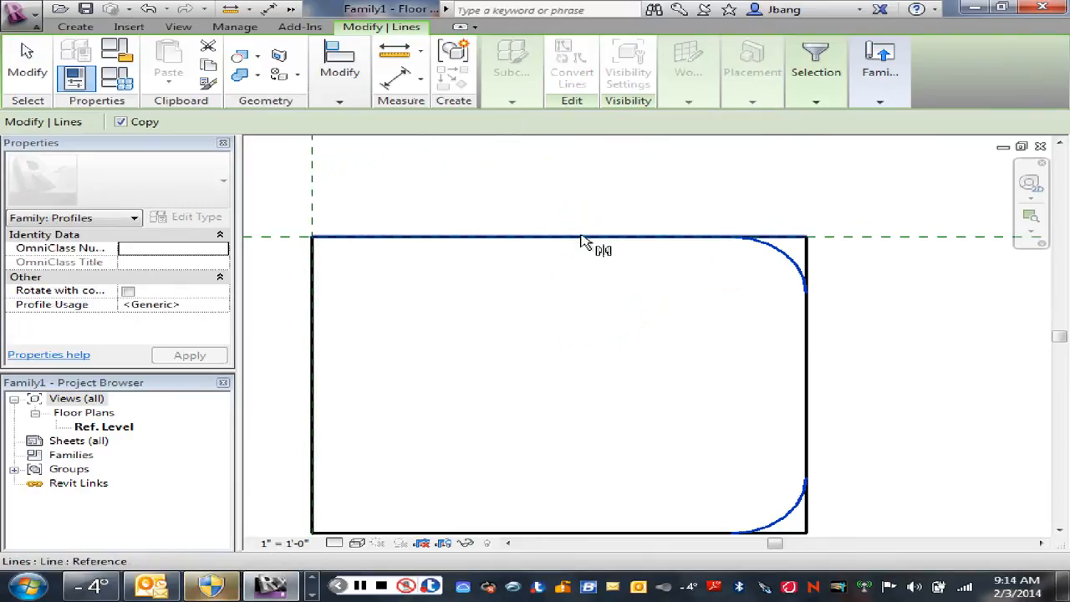
{"action": "right_click", "coordinate": [585, 242]}
{"action": "left_click", "coordinate": [627, 213]}
{"action": "right_click", "coordinate": [580, 182]}
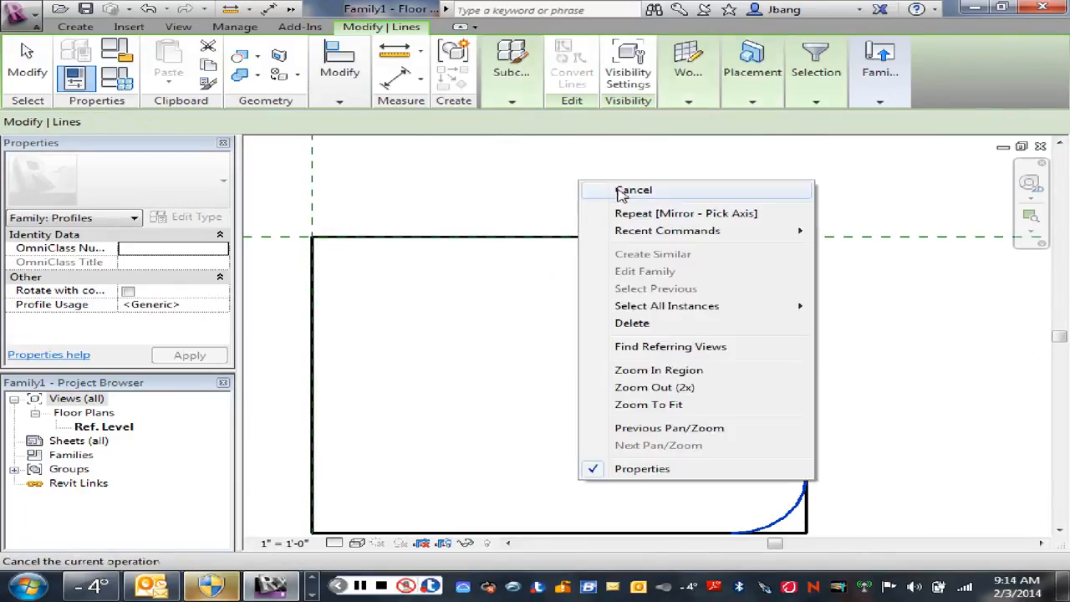
{"action": "left_click", "coordinate": [633, 191]}
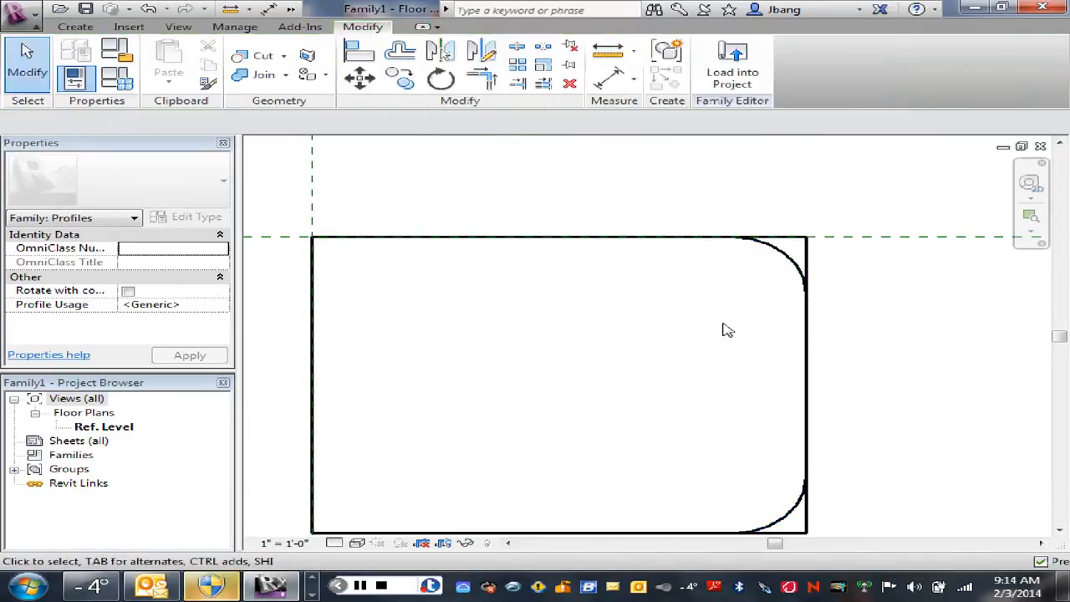
Step: Mirror copies of both right-hand corner arcs to the left corners, drawing a vertical axis through the upper edge's midpoint
{"action": "left_click", "coordinate": [793, 266]}
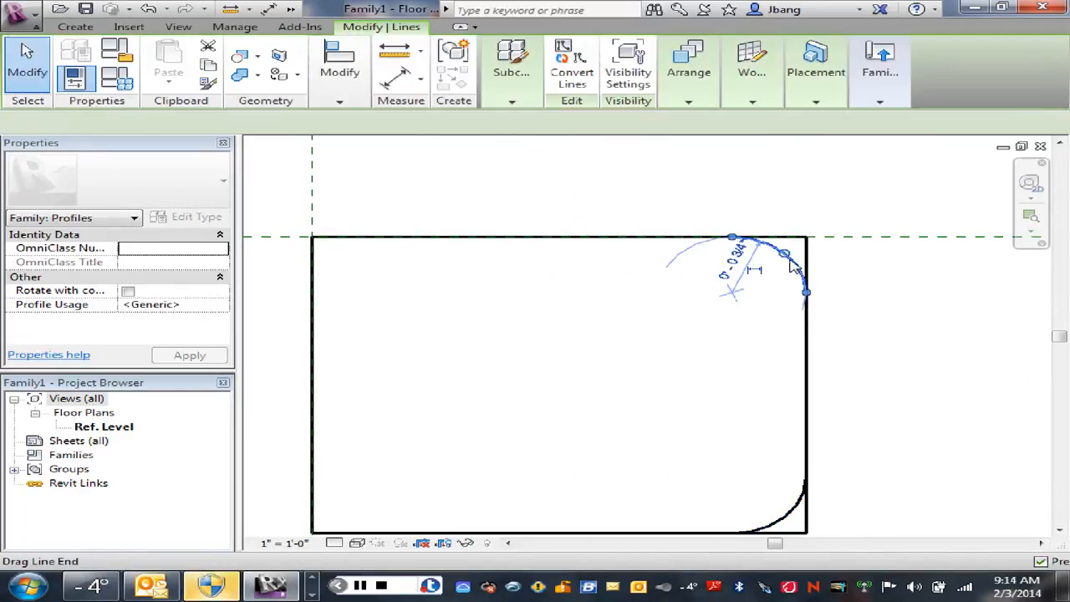
{"action": "left_click", "coordinate": [794, 518], "text": "ctrl"}
{"action": "mouse_move", "coordinate": [339, 71]}
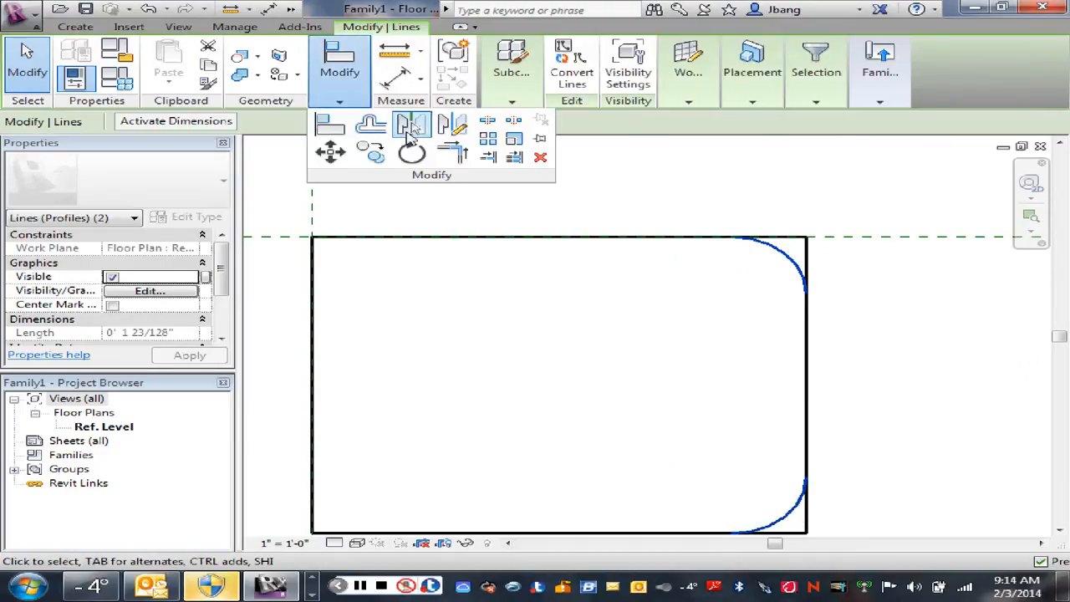
{"action": "left_click", "coordinate": [452, 125]}
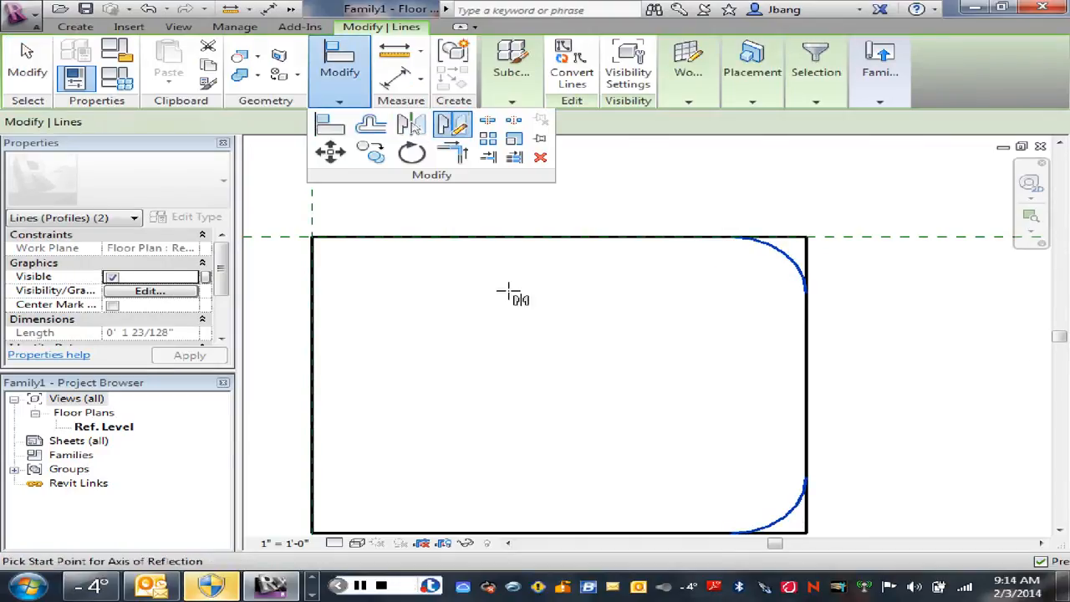
{"action": "left_click", "coordinate": [560, 237]}
{"action": "left_click", "coordinate": [559, 303]}
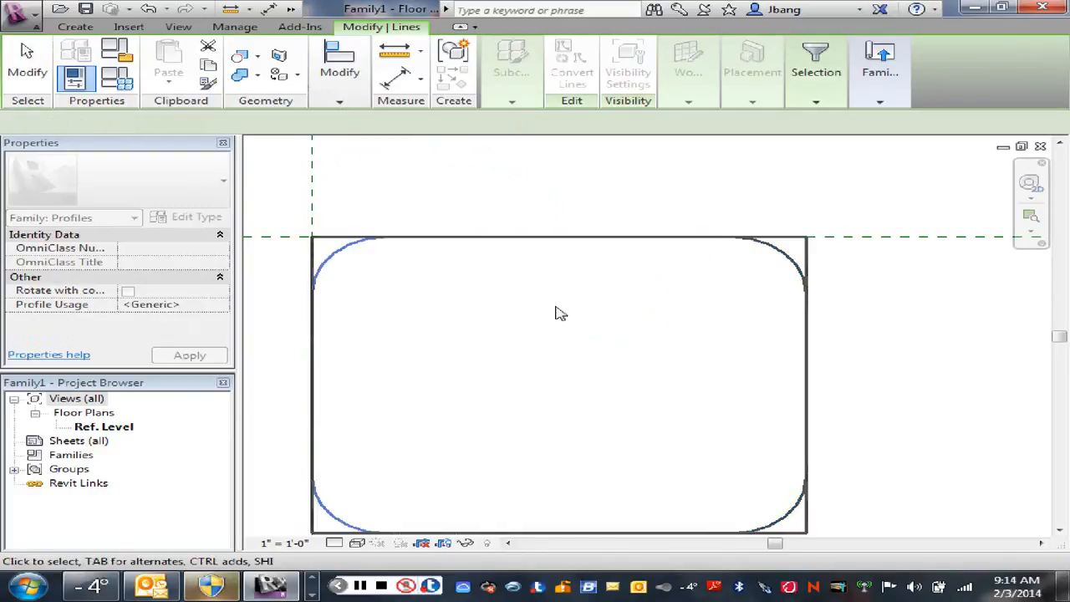
{"action": "right_click", "coordinate": [559, 314]}
{"action": "left_click", "coordinate": [608, 281]}
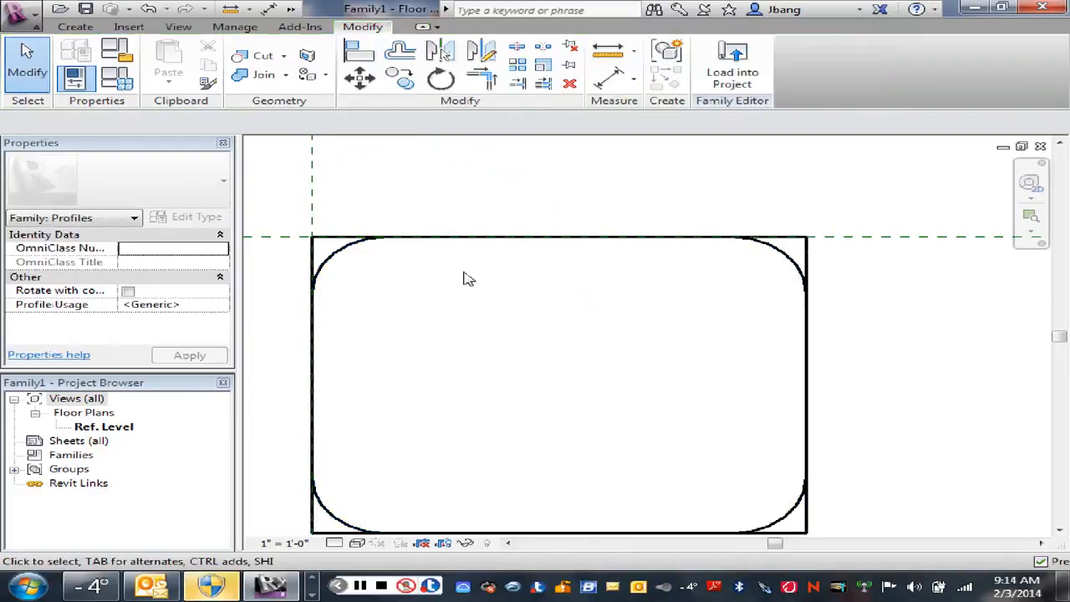
Step: Trim the rectangle's edges to the upper-left and lower-left corner arcs with Trim/Extend to Corner
{"action": "left_click", "coordinate": [488, 81]}
{"action": "left_click", "coordinate": [355, 255]}
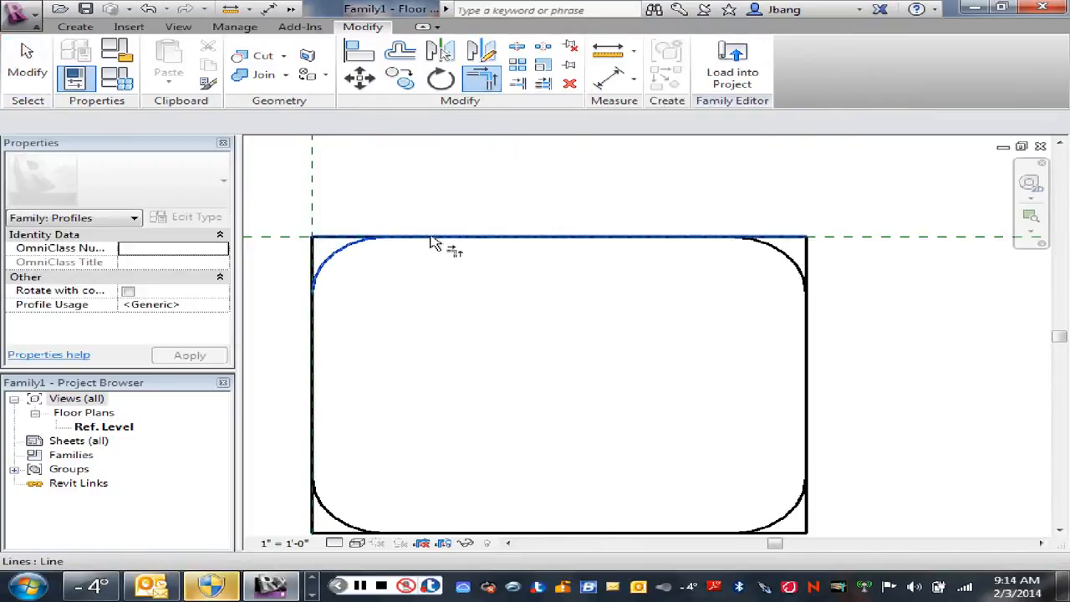
{"action": "left_click", "coordinate": [316, 317]}
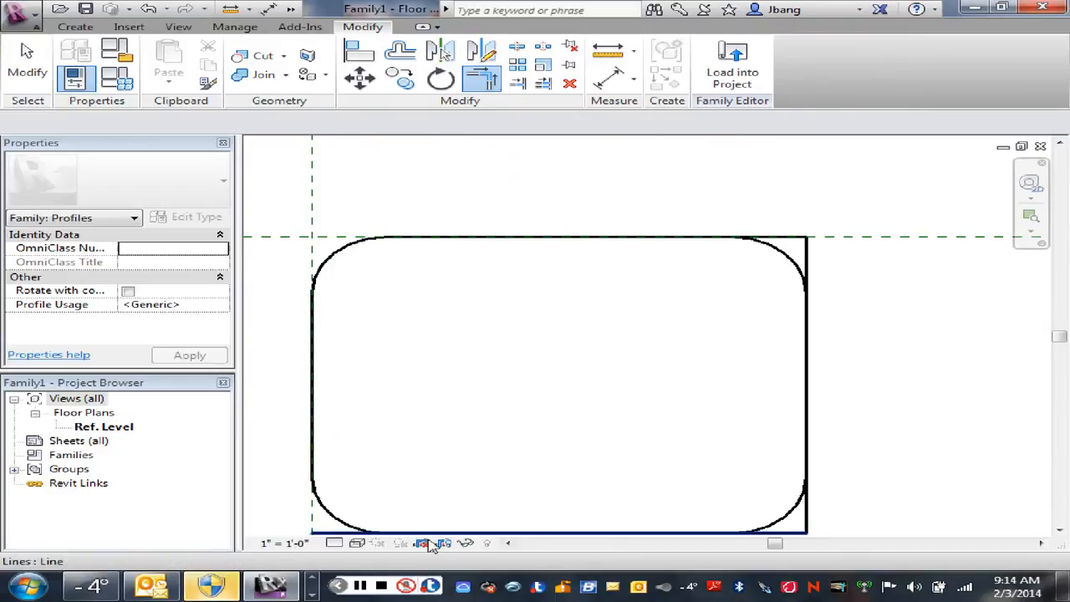
{"action": "left_click", "coordinate": [332, 513]}
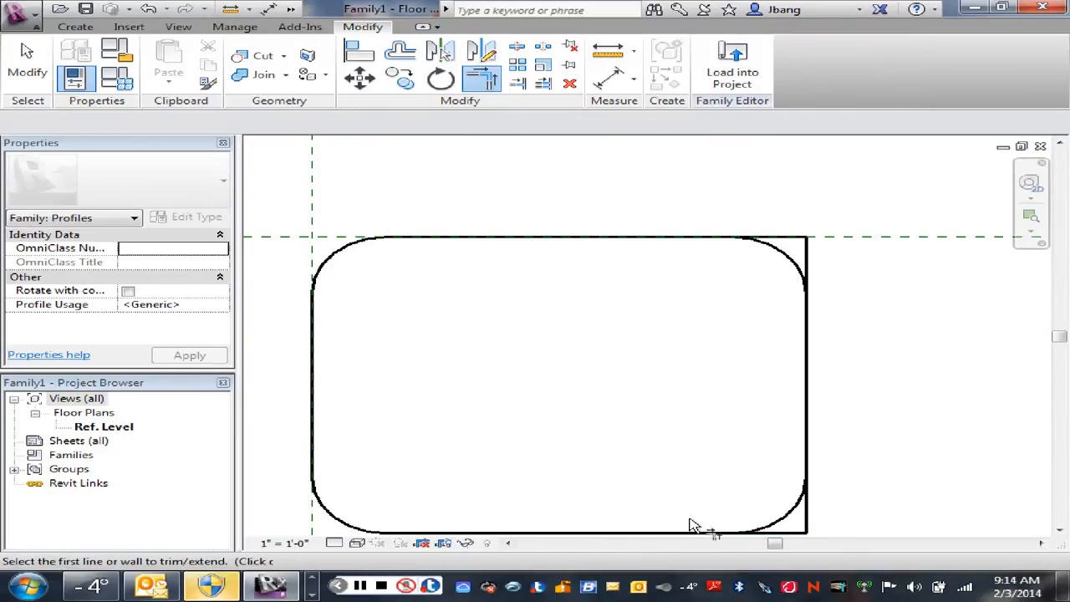
Step: Trim the rectangle's edges to the lower-right and upper-right corner arcs, completing the rounded outline
{"action": "left_click", "coordinate": [790, 520]}
{"action": "left_click", "coordinate": [802, 311]}
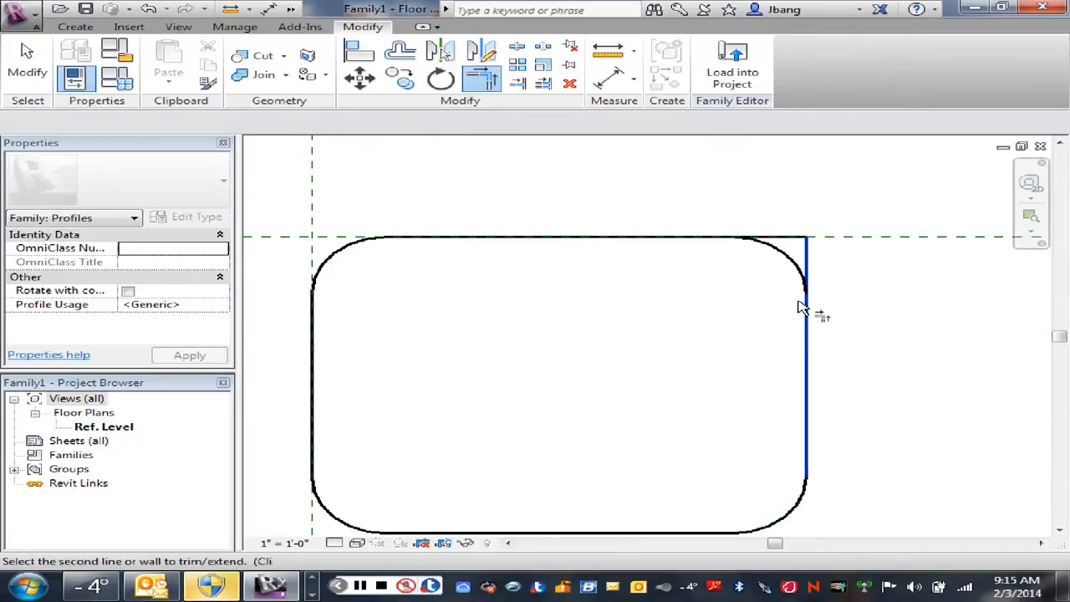
{"action": "left_click", "coordinate": [788, 265]}
{"action": "left_click", "coordinate": [782, 255]}
{"action": "left_click", "coordinate": [712, 238]}
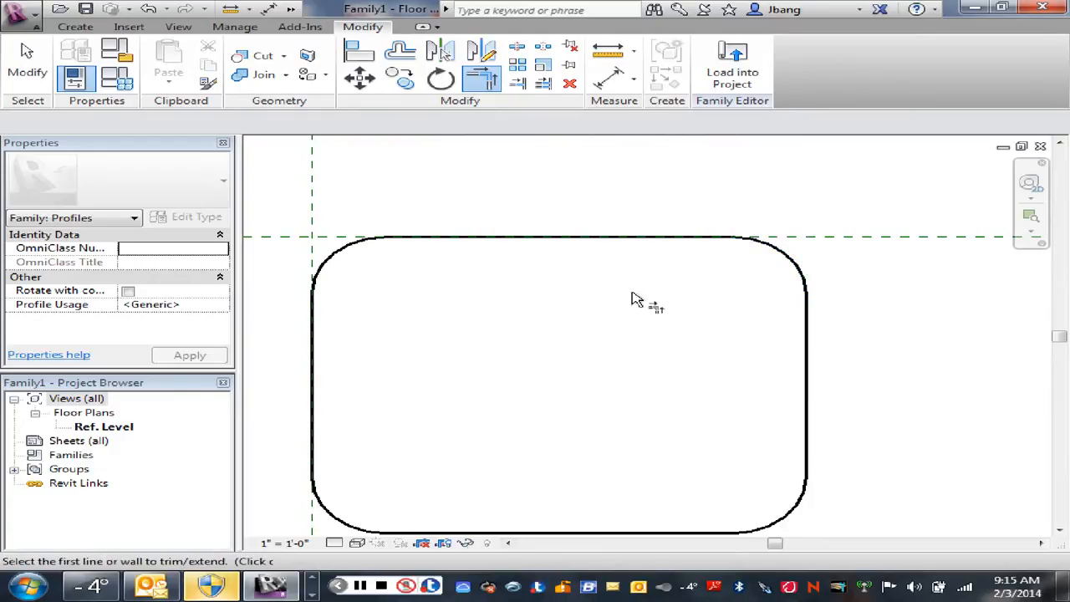
{"action": "right_click", "coordinate": [633, 296]}
{"action": "left_click", "coordinate": [647, 302]}
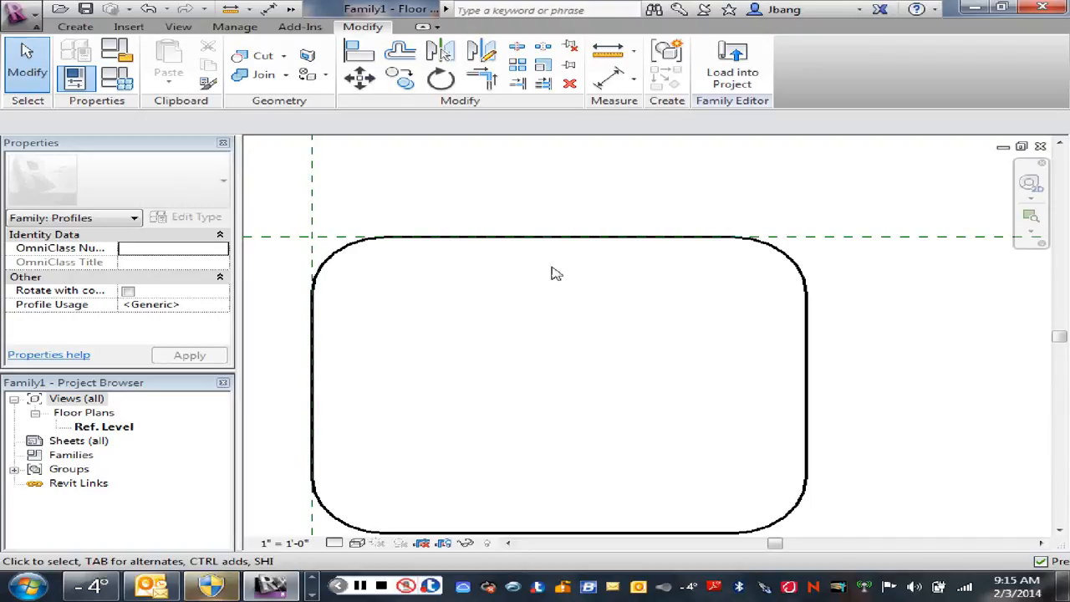
Step: Set up a numerical Offset with Copy enabled and a distance of 1/8"
{"action": "left_click", "coordinate": [583, 239]}
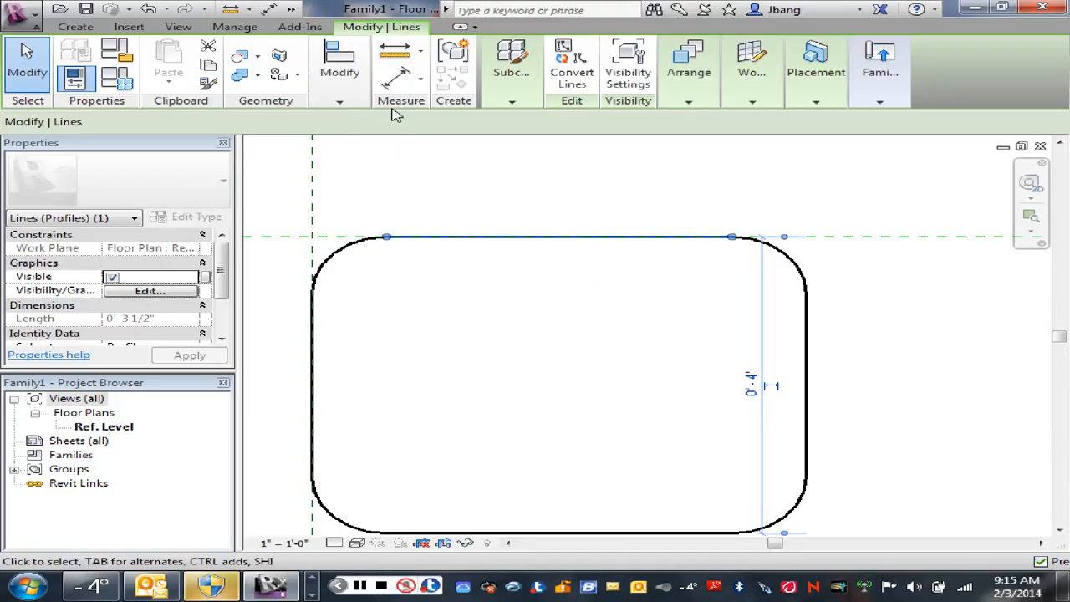
{"action": "left_click", "coordinate": [343, 104]}
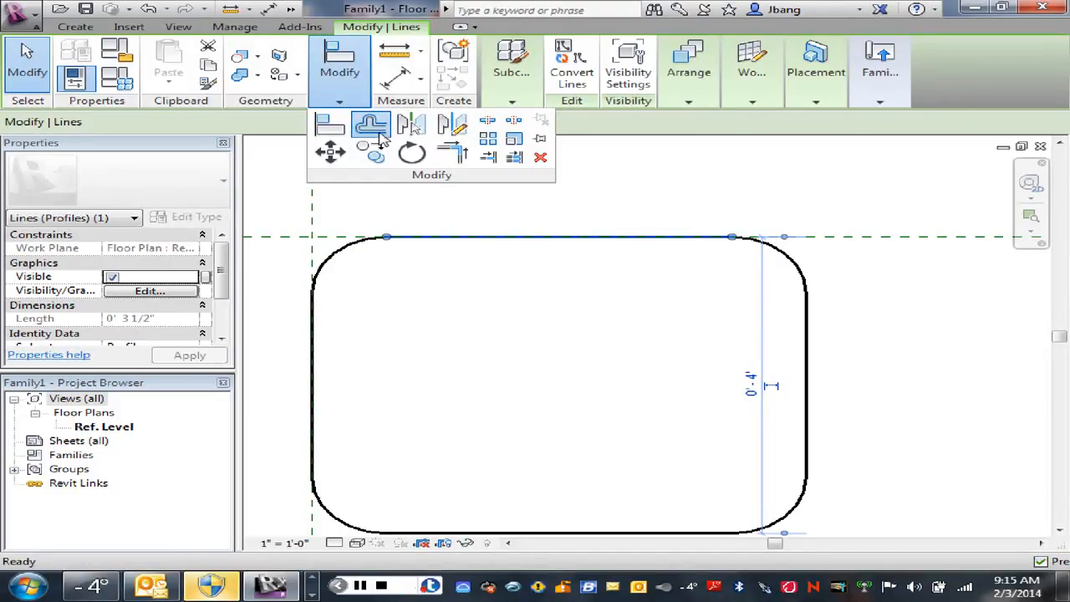
{"action": "left_click", "coordinate": [373, 125]}
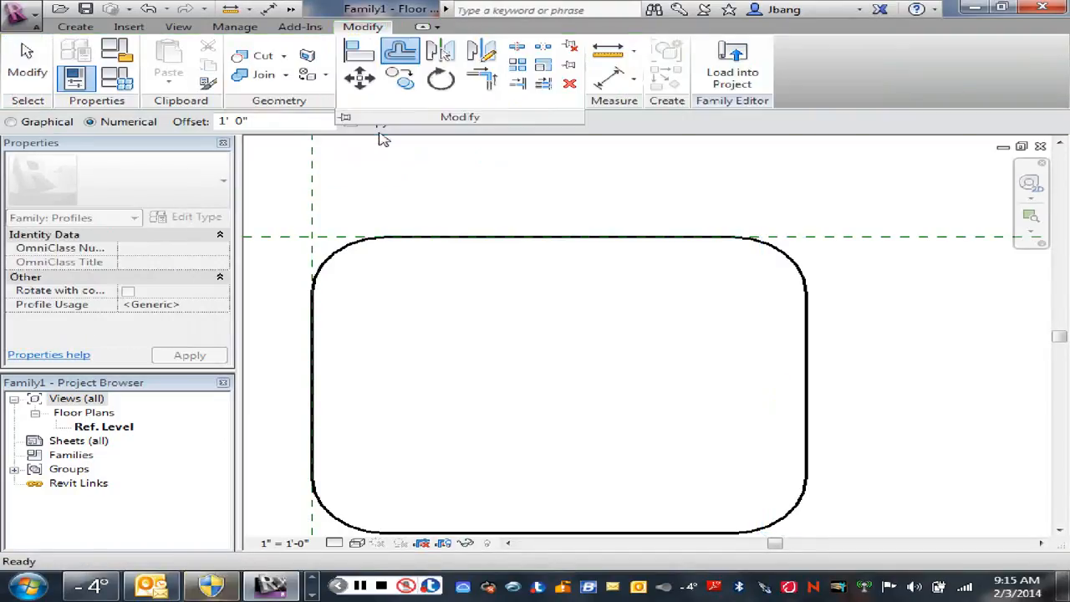
{"action": "left_click", "coordinate": [250, 121]}
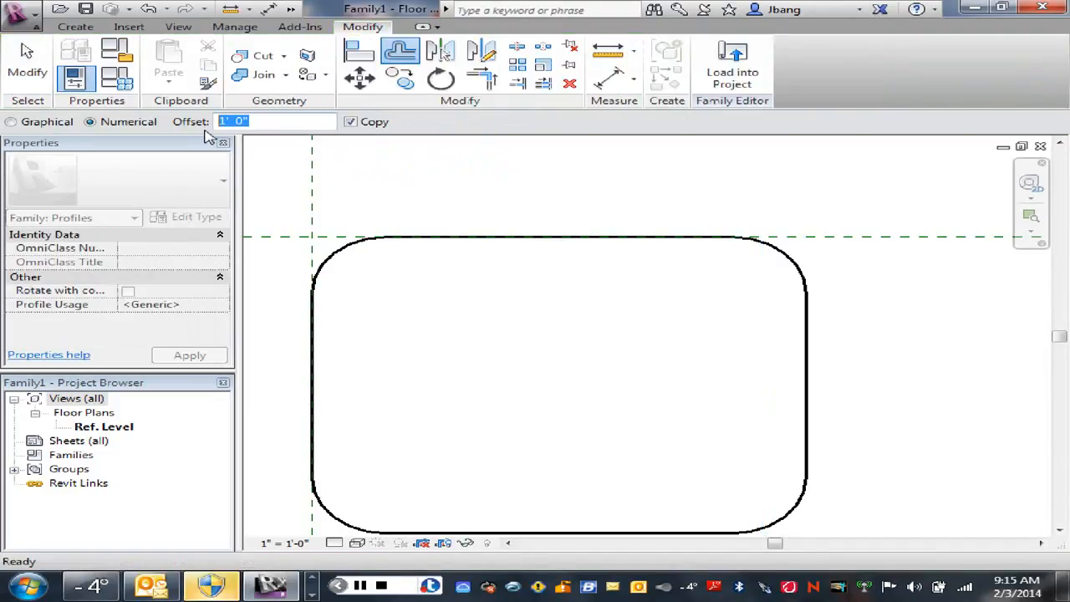
{"action": "type", "text": "1"}
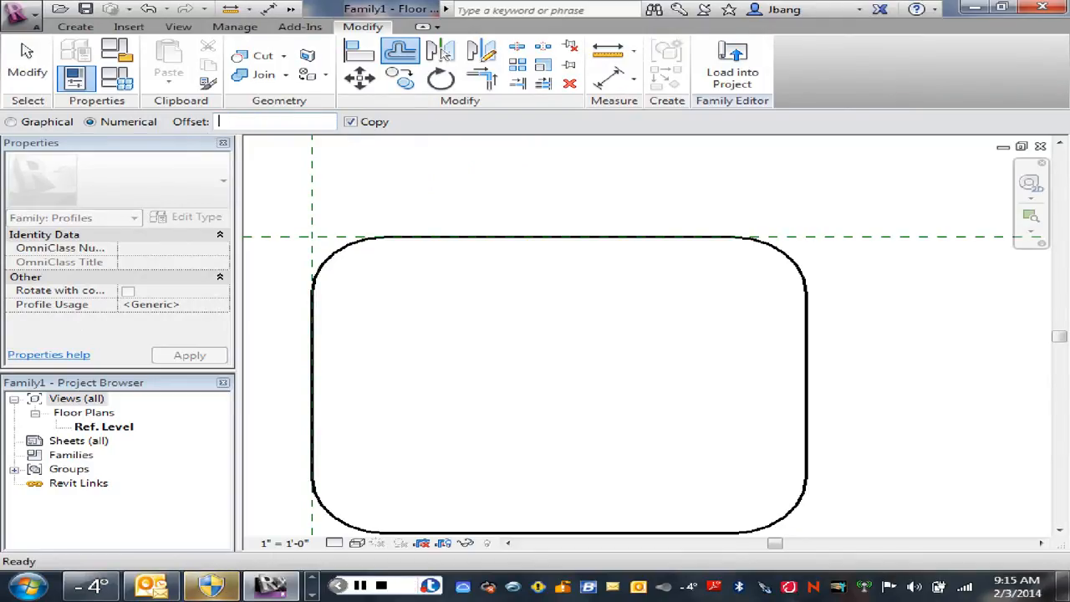
{"action": "type", "text": ".125"}
{"action": "key", "text": "Return"}
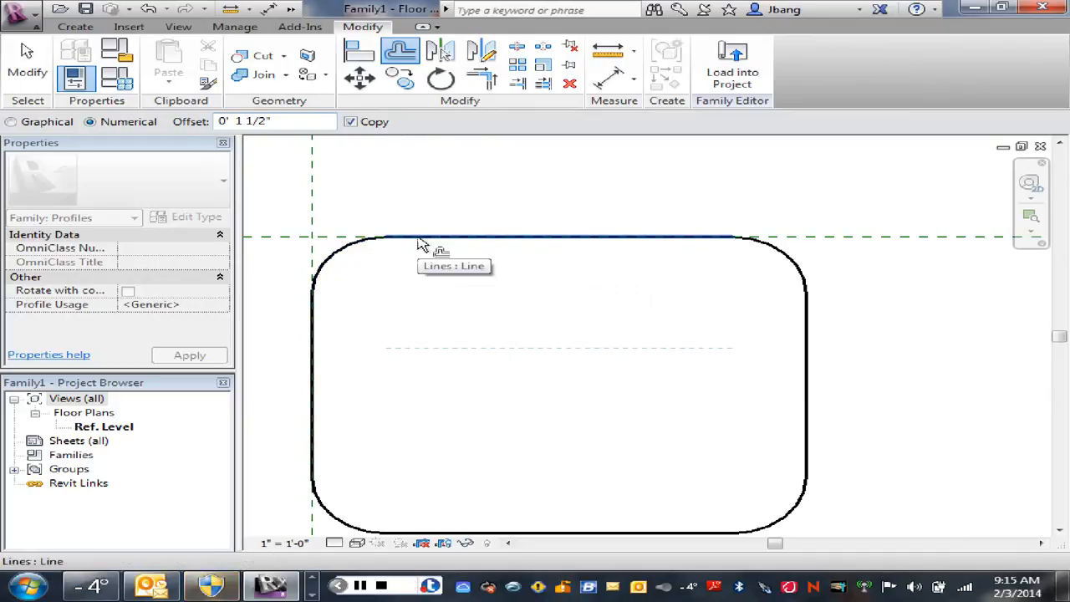
{"action": "left_click", "coordinate": [279, 123]}
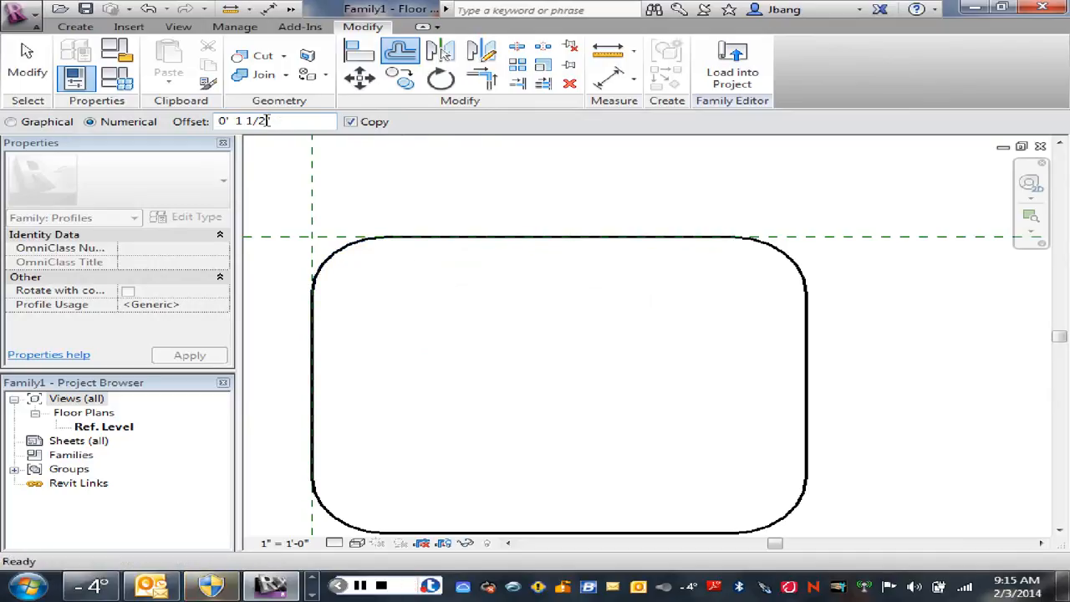
{"action": "left_click_drag", "start_coordinate": [268, 121], "coordinate": [232, 124]}
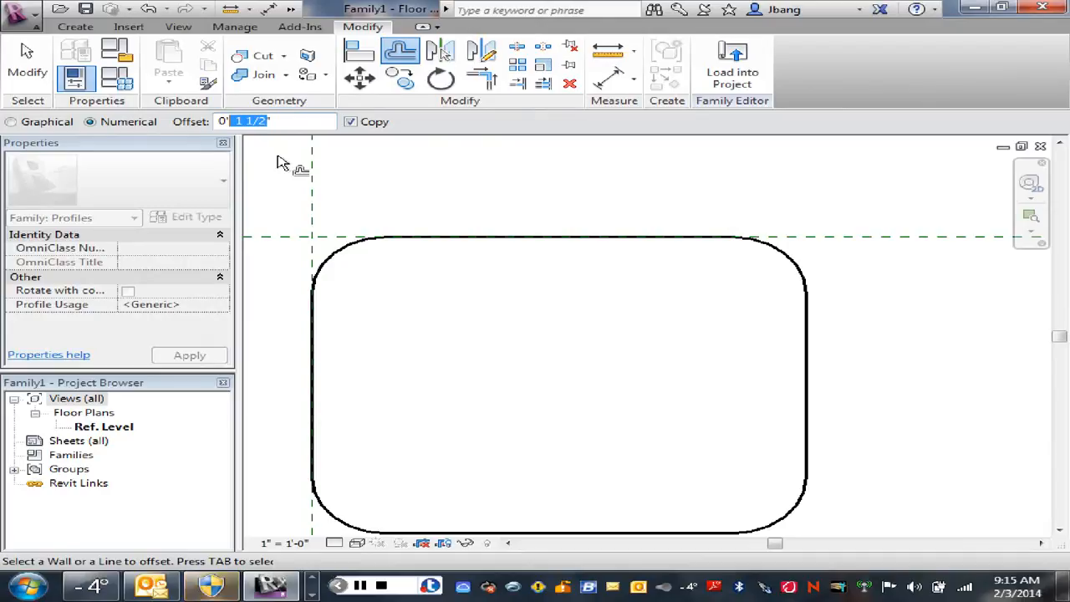
{"action": "type", "text": ".12"}
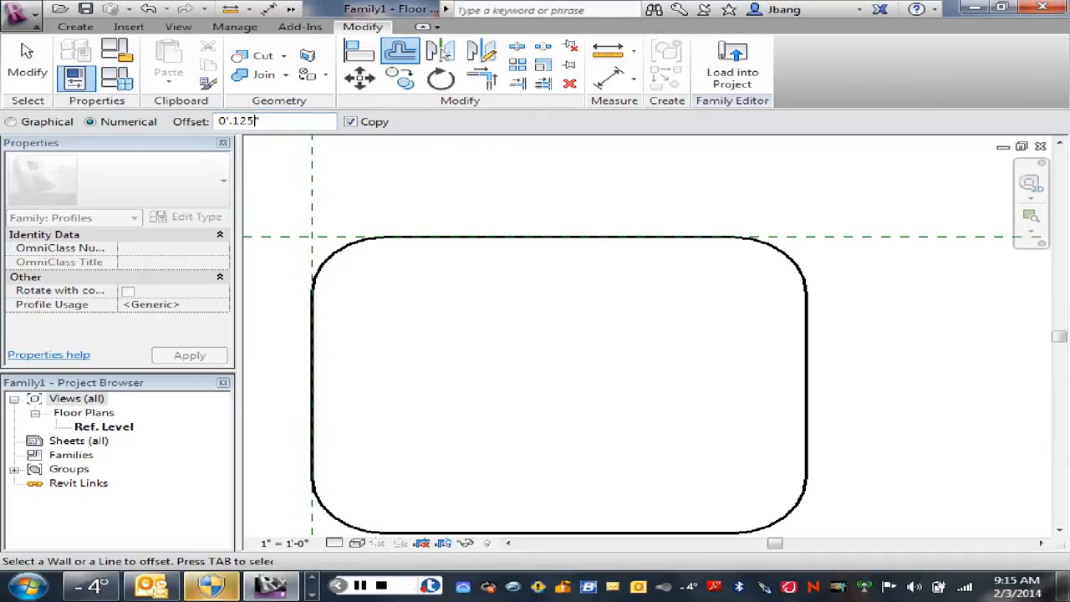
Step: Offset all four edges and four corner arcs of the rounded rectangle inward by 1/8" as an inner outline
{"action": "left_click", "coordinate": [480, 246]}
{"action": "left_click", "coordinate": [344, 252]}
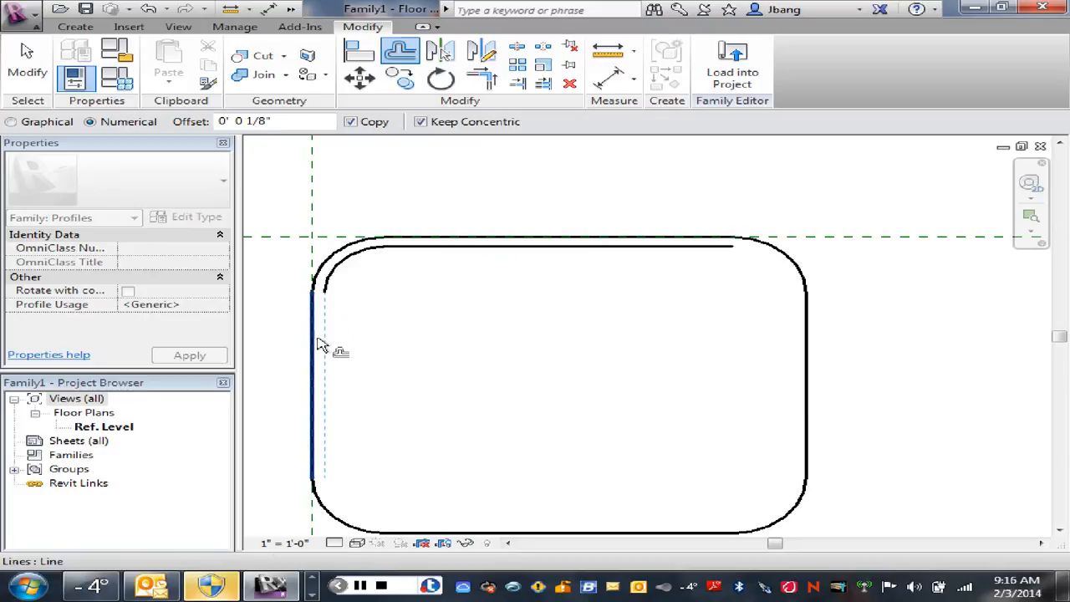
{"action": "left_click", "coordinate": [317, 343]}
{"action": "left_click", "coordinate": [372, 527]}
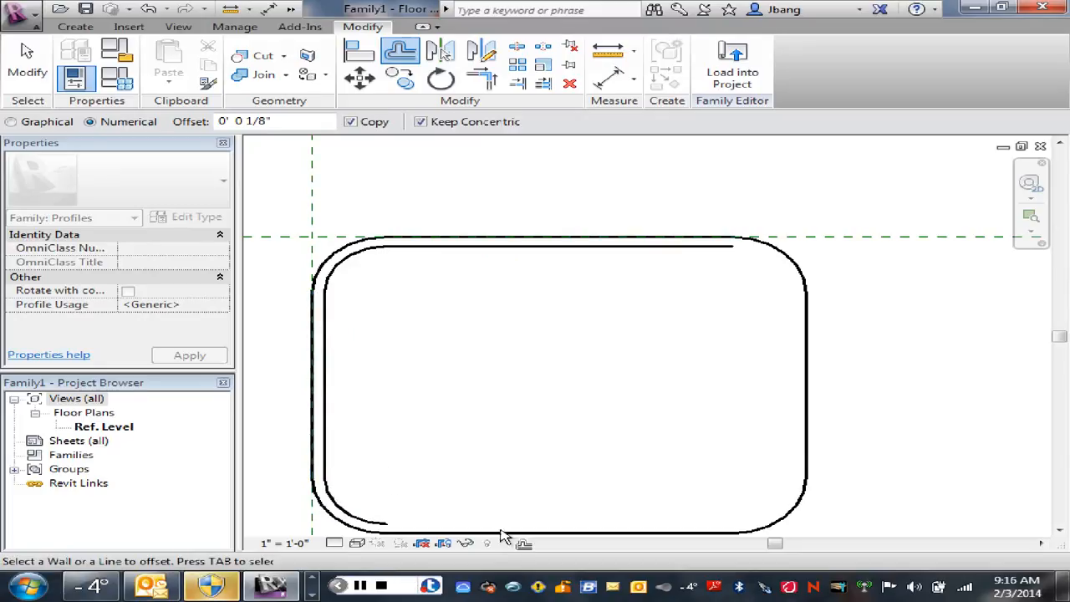
{"action": "left_click", "coordinate": [501, 532]}
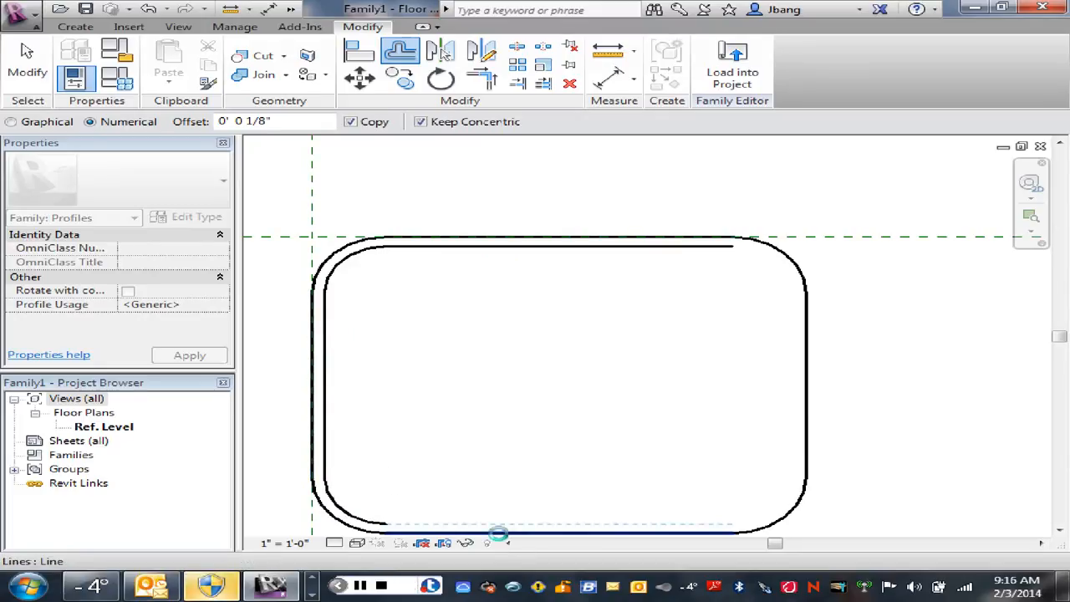
{"action": "left_click", "coordinate": [780, 524]}
{"action": "left_click", "coordinate": [807, 439]}
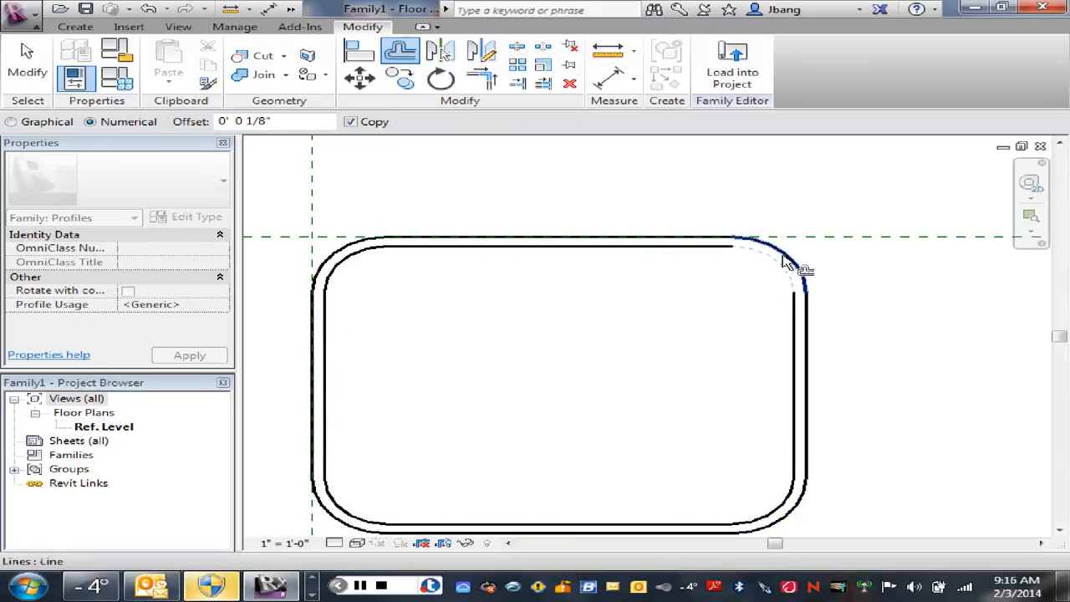
{"action": "left_click", "coordinate": [786, 262]}
{"action": "right_click", "coordinate": [723, 292]}
{"action": "left_click", "coordinate": [765, 301]}
{"action": "right_click", "coordinate": [633, 312]}
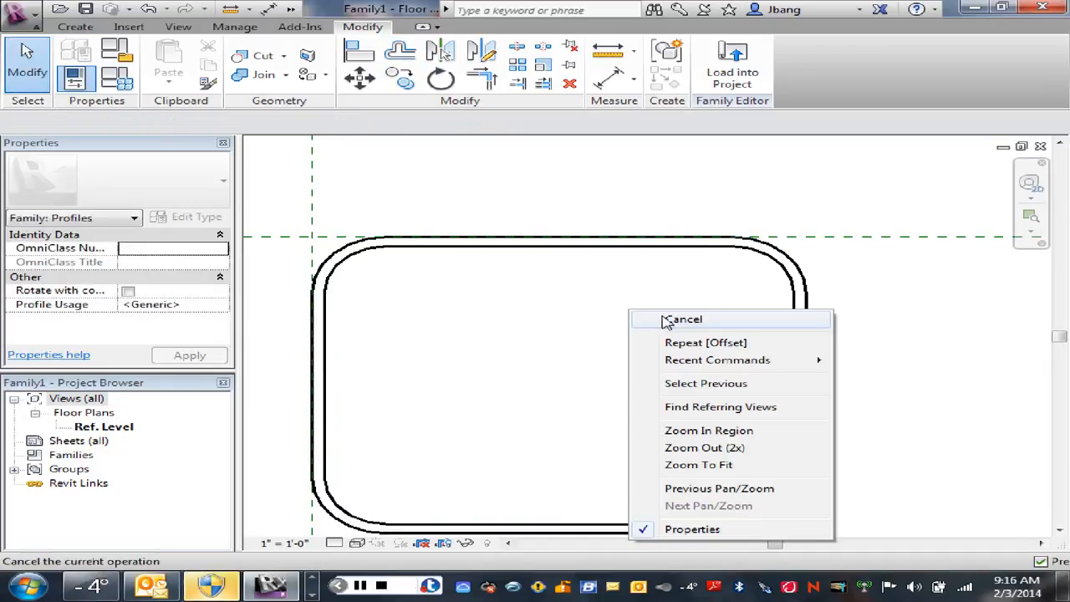
{"action": "left_click", "coordinate": [666, 319]}
Step: Start saving the profile as a family file and browse to the Revit families folder inside ARCT-202
{"action": "scroll", "coordinate": [616, 334], "scroll_direction": "down", "scroll_amount": 1}
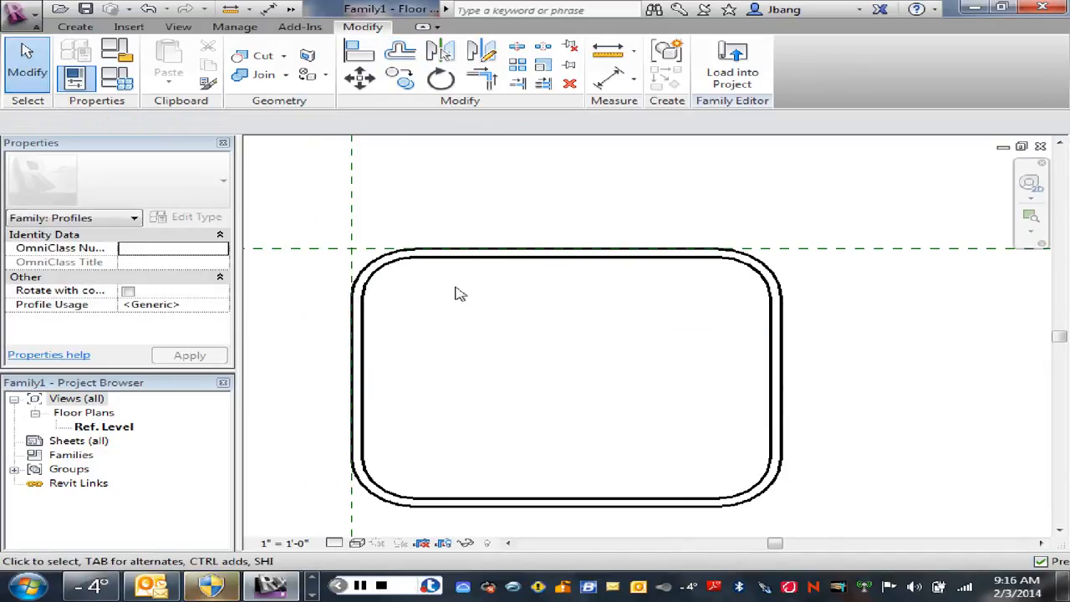
{"action": "left_click", "coordinate": [20, 22]}
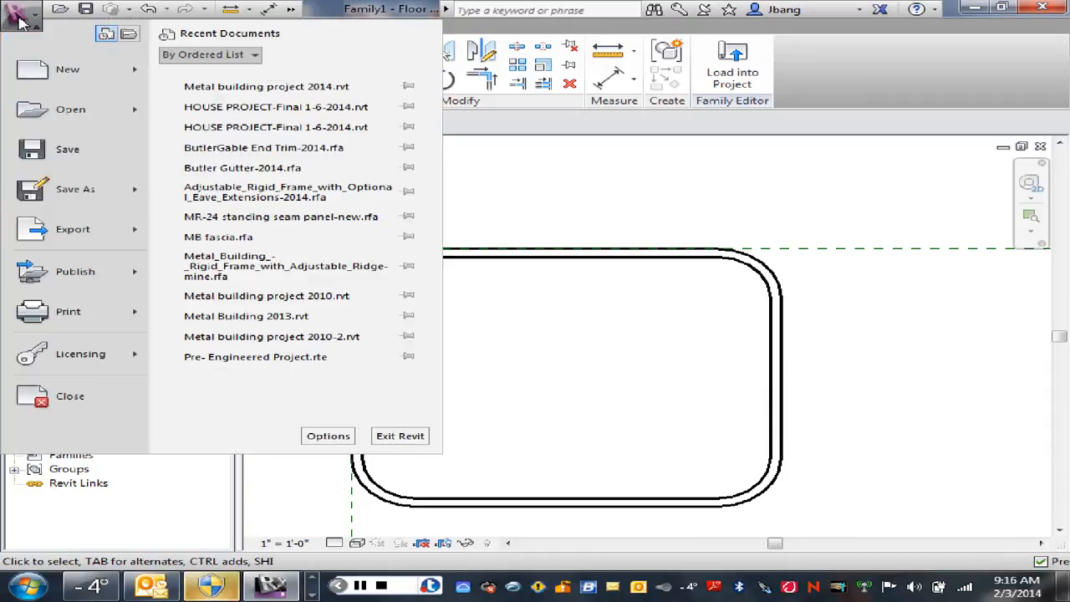
{"action": "mouse_move", "coordinate": [124, 195]}
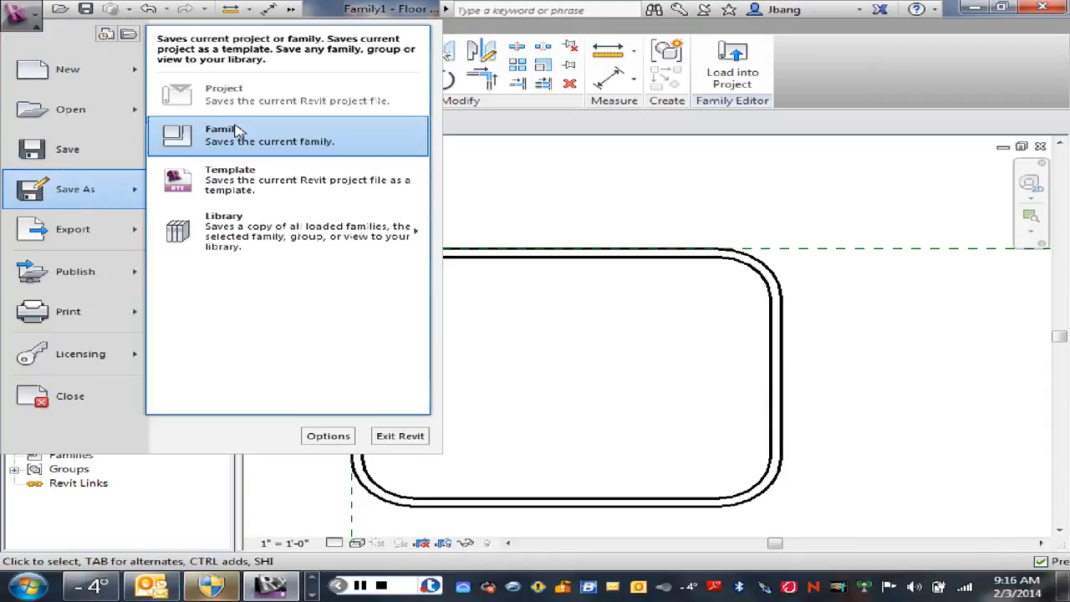
{"action": "left_click", "coordinate": [231, 140]}
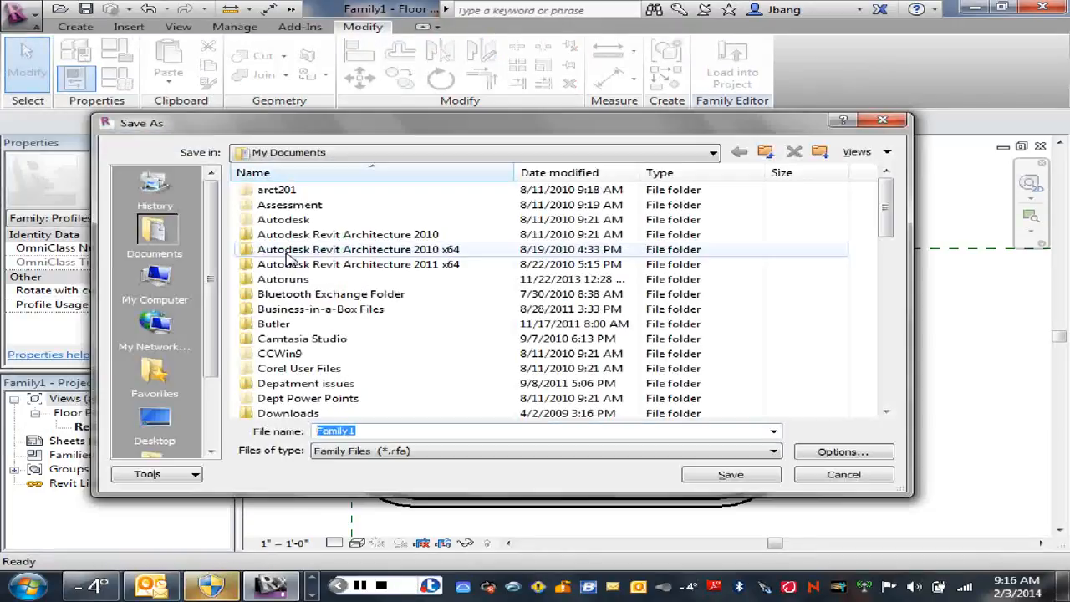
{"action": "left_click_drag", "start_coordinate": [890, 234], "coordinate": [894, 271]}
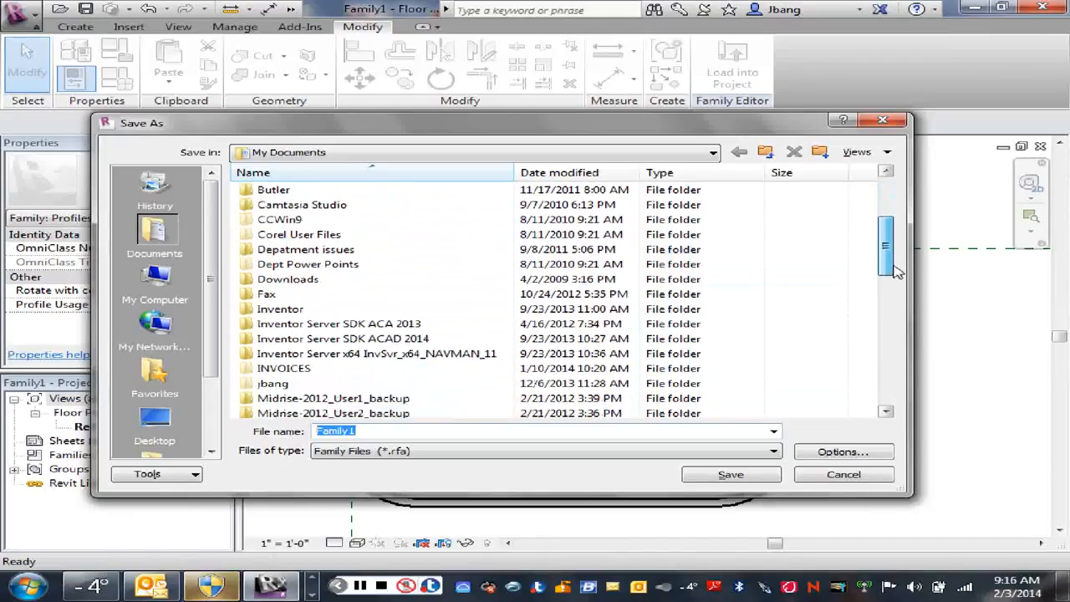
{"action": "double_click", "coordinate": [274, 385]}
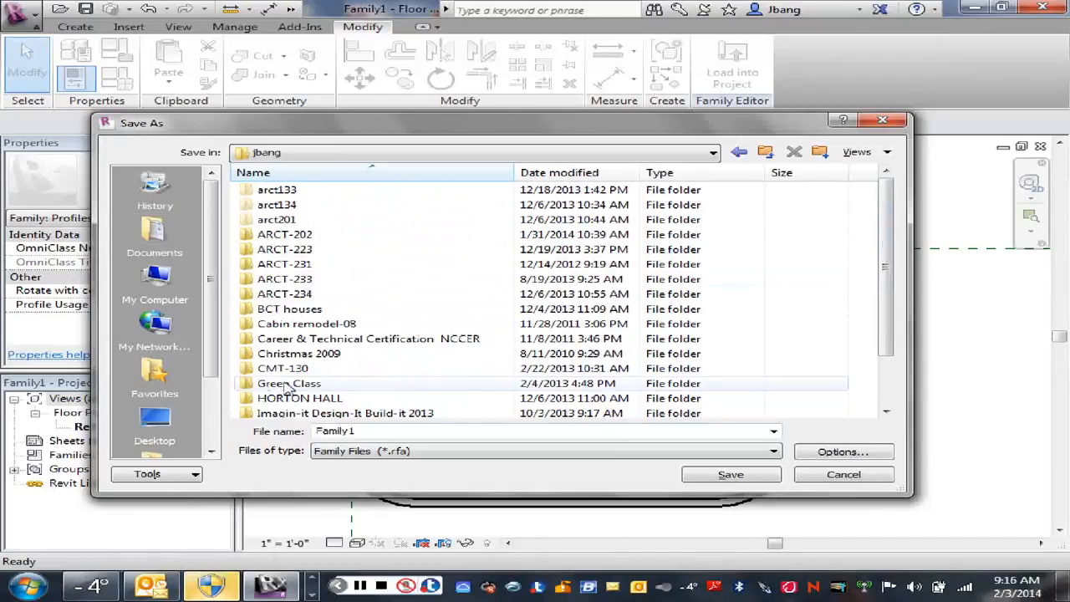
{"action": "double_click", "coordinate": [284, 235]}
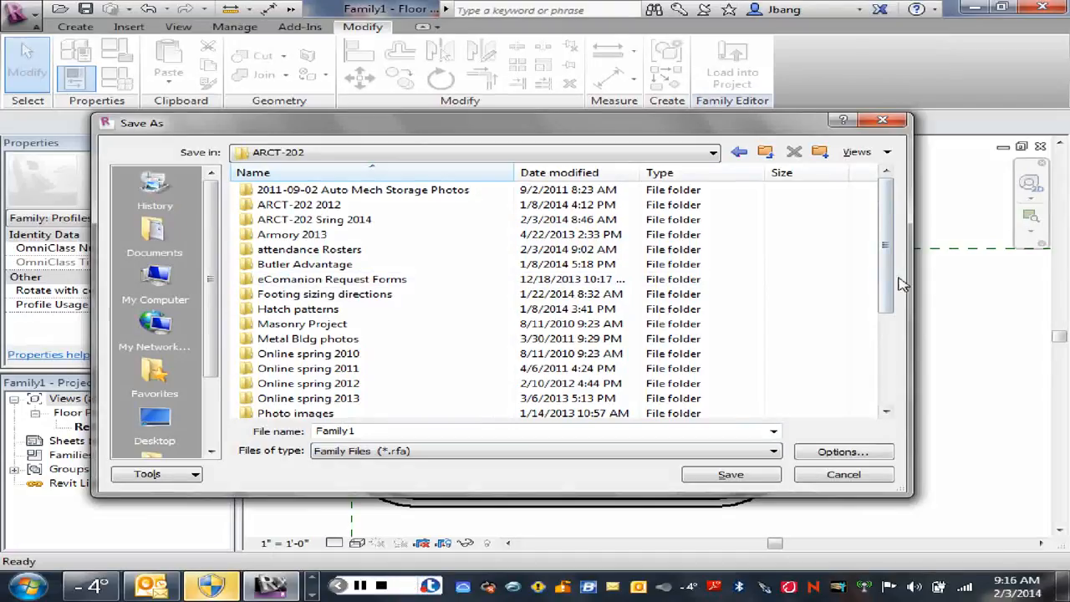
{"action": "left_click_drag", "start_coordinate": [890, 291], "coordinate": [891, 337]}
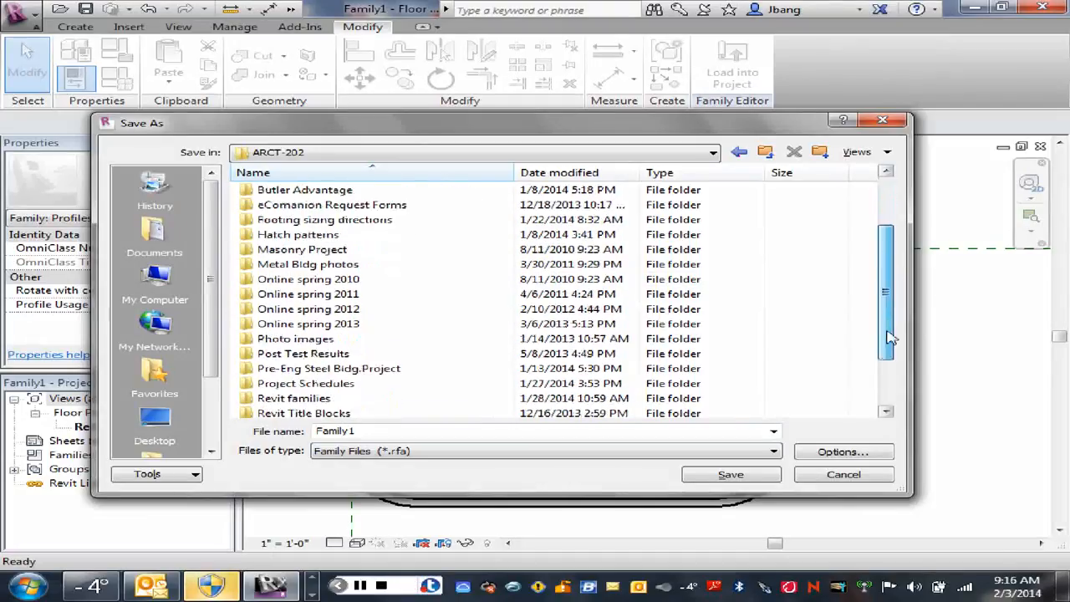
{"action": "double_click", "coordinate": [295, 399]}
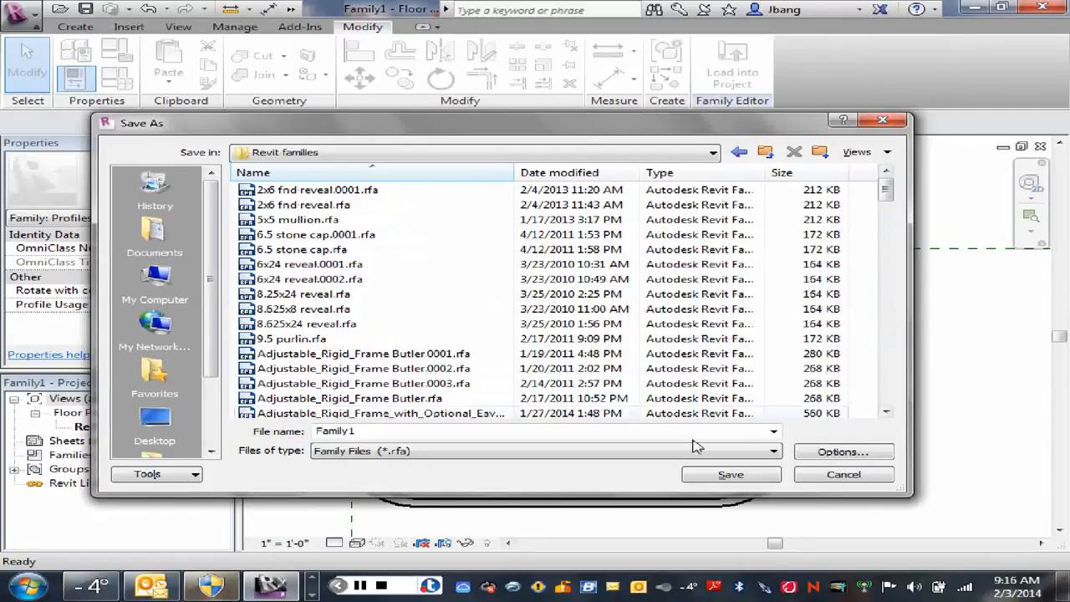
Step: Name the family file MB Downspout-2 and save it in the Revit families folder
{"action": "double_click", "coordinate": [367, 430]}
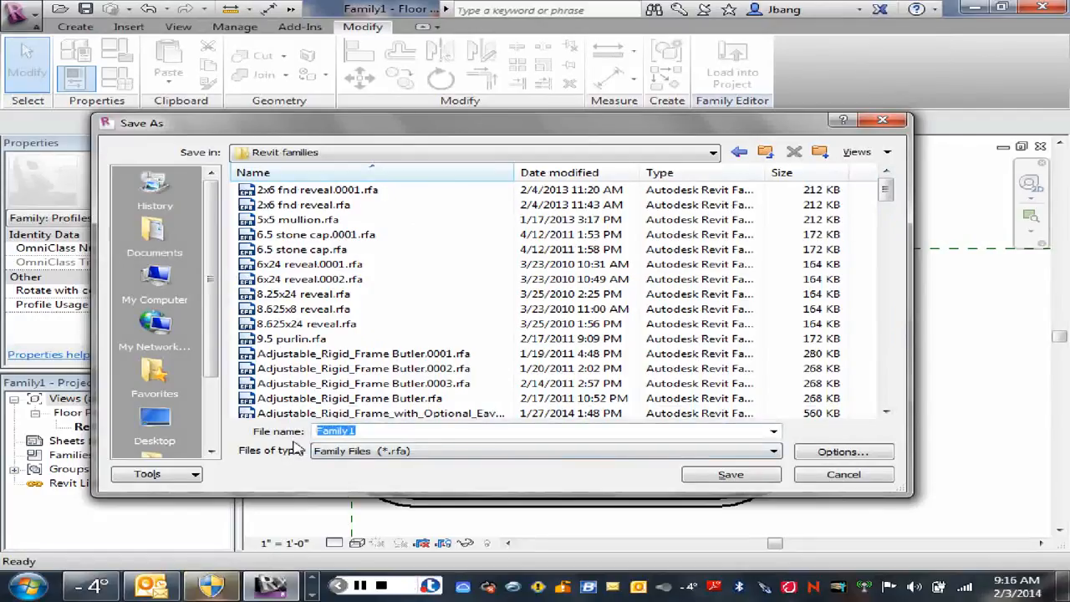
{"action": "type", "text": "MB"}
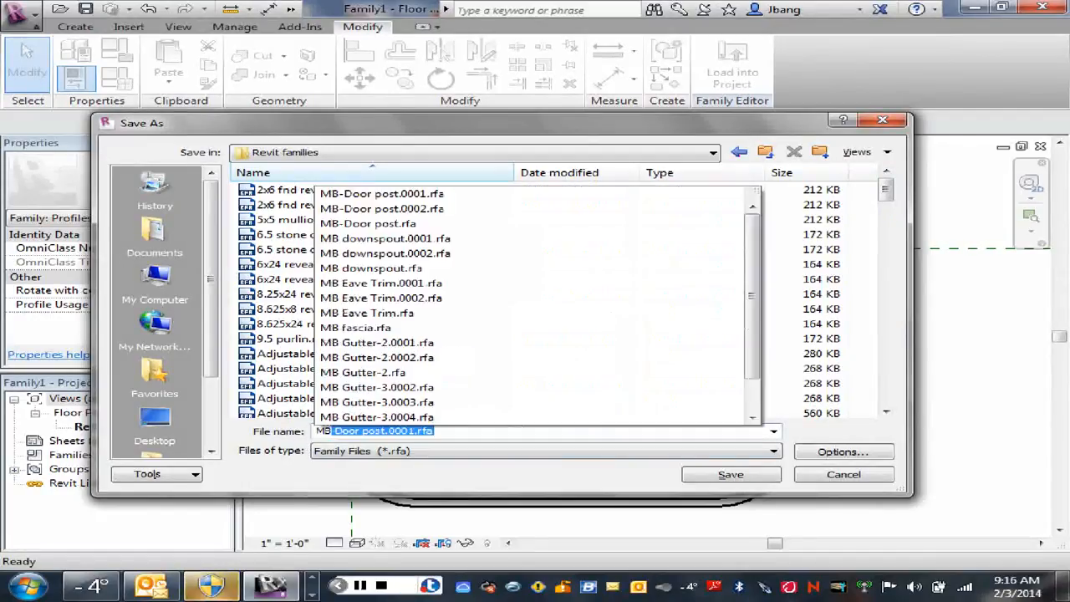
{"action": "type", "text": " Do"}
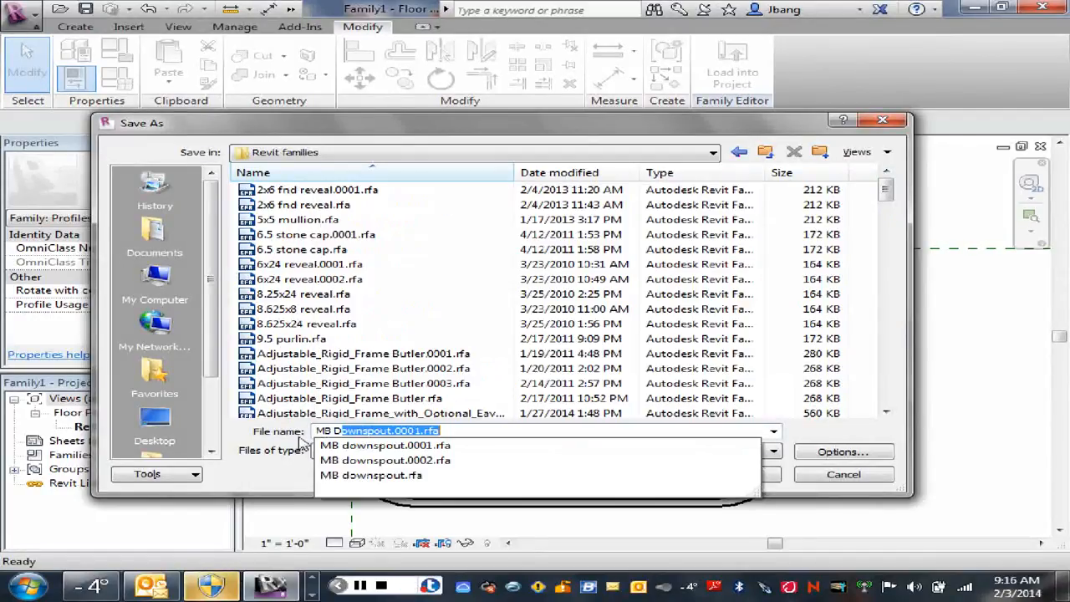
{"action": "type", "text": "wn"}
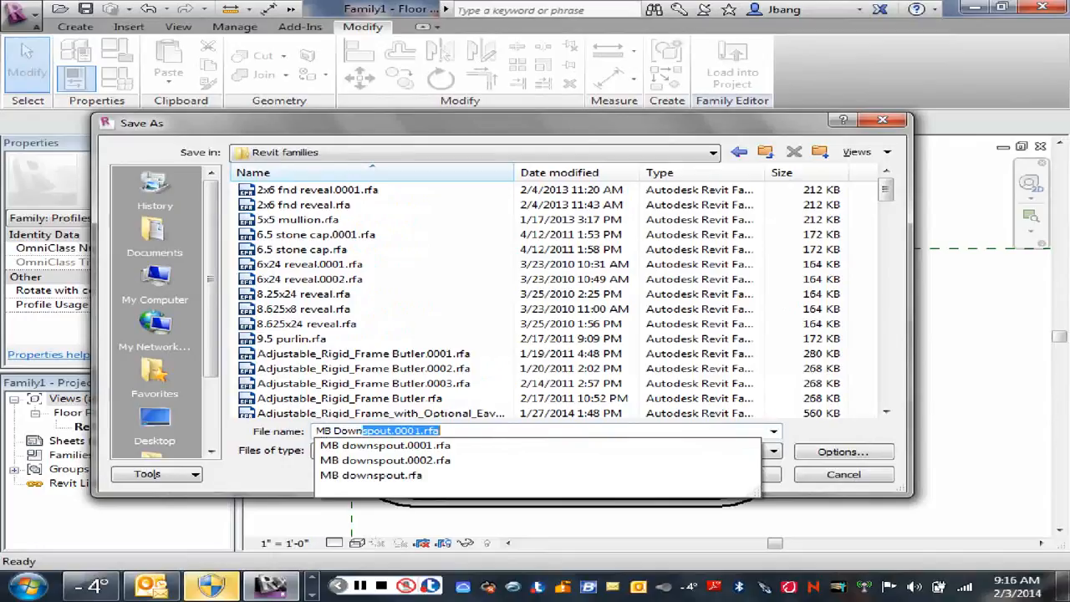
{"action": "type", "text": "spout"}
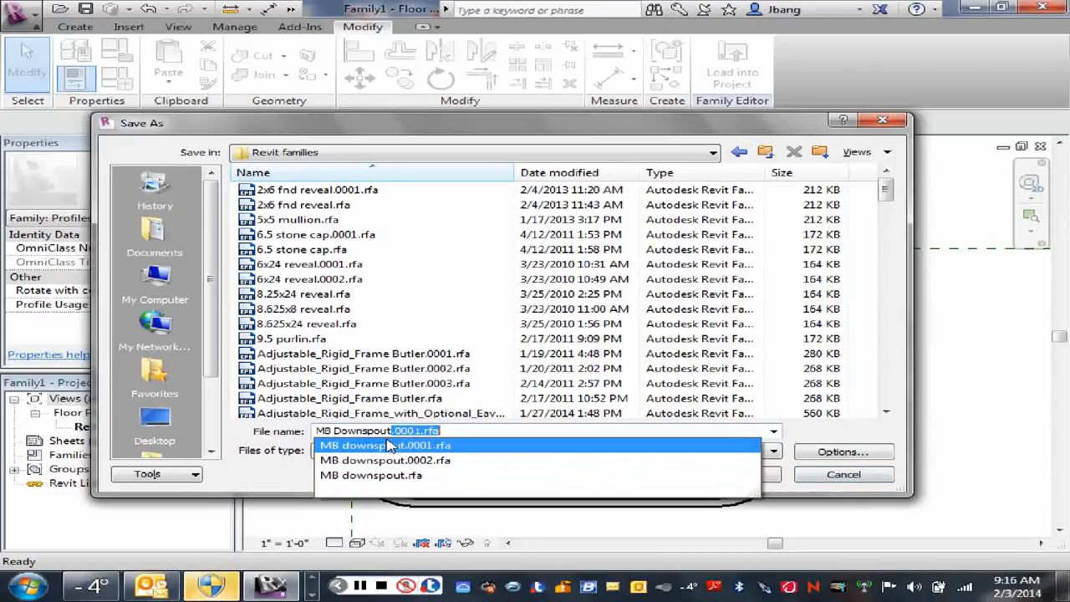
{"action": "left_click", "coordinate": [393, 430]}
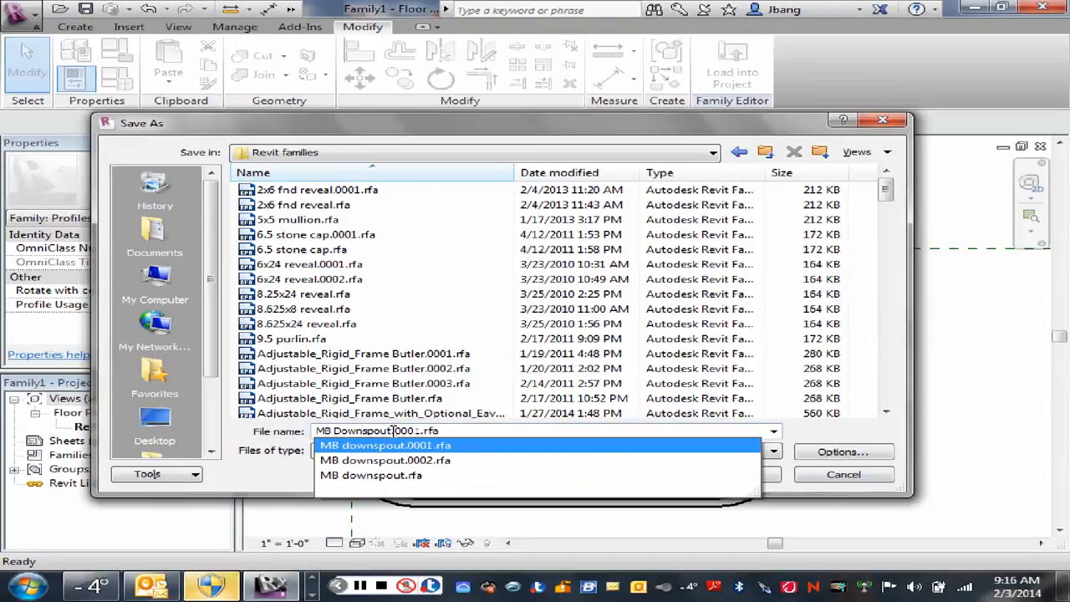
{"action": "left_click_drag", "start_coordinate": [387, 431], "coordinate": [479, 451]}
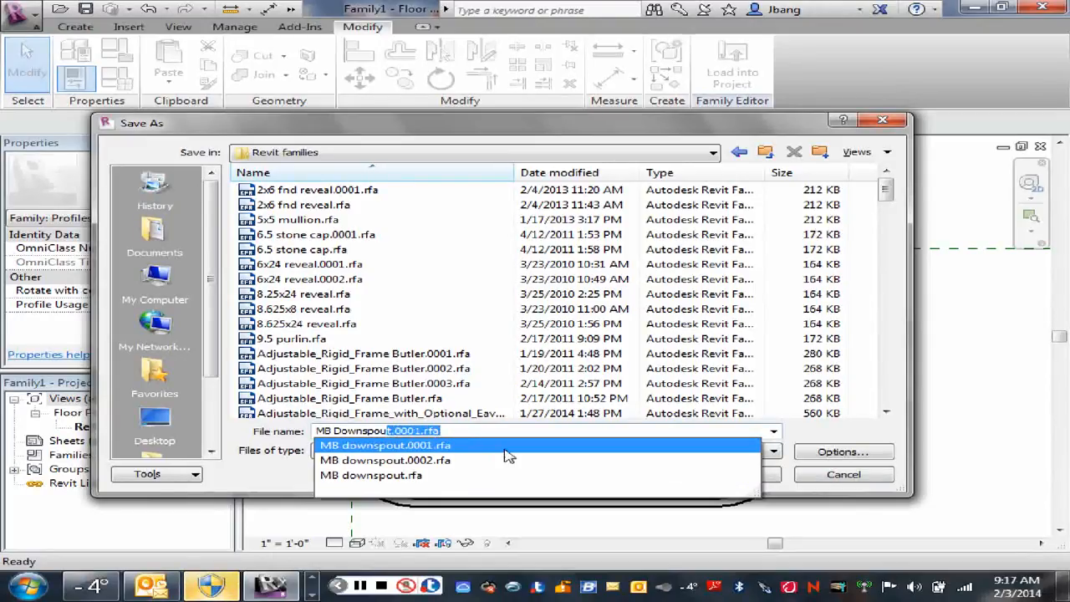
{"action": "type", "text": "t"}
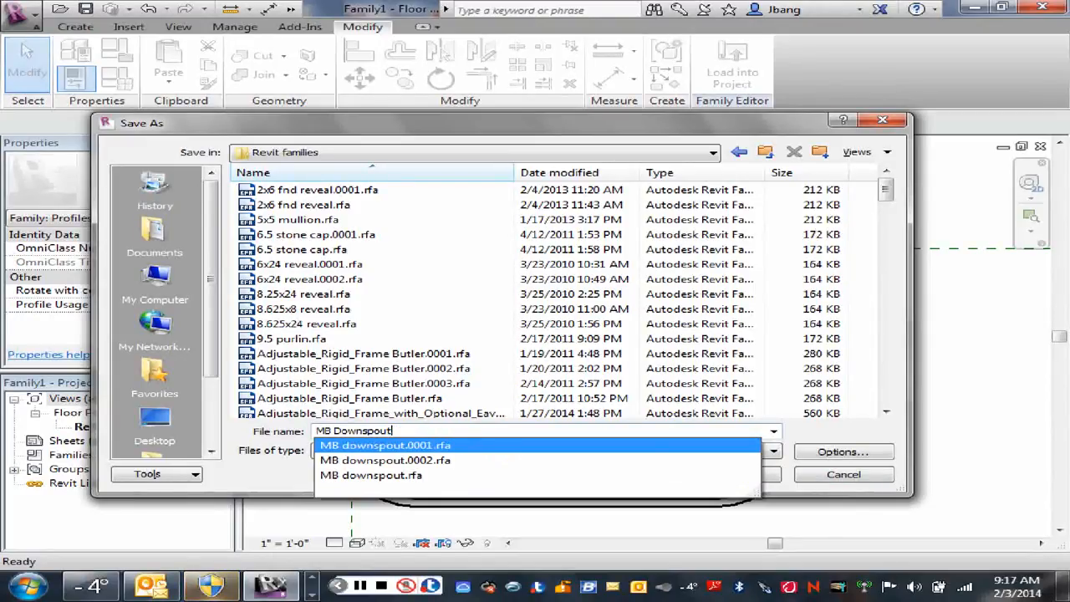
{"action": "type", "text": "-2"}
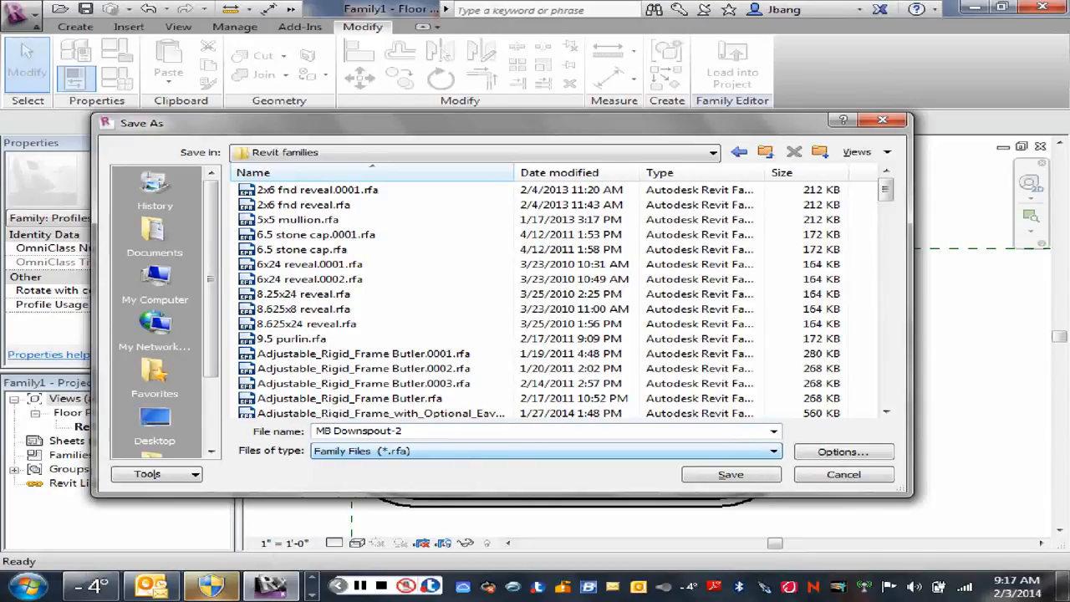
{"action": "left_click", "coordinate": [729, 475]}
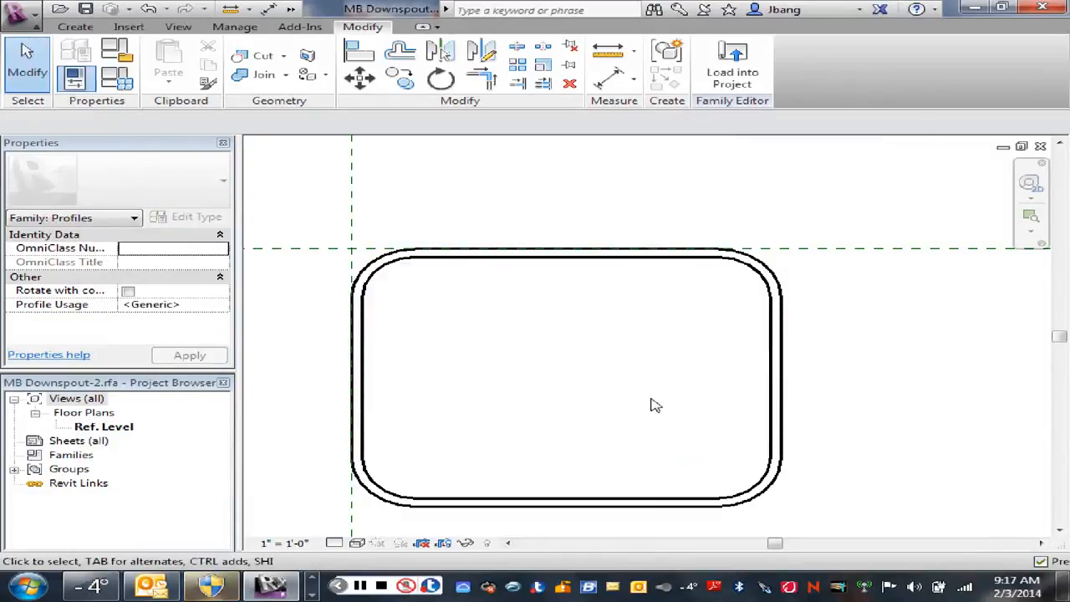
Step: Load the MB Downspout-2 profile family into the Metal building project 2014
{"action": "left_click", "coordinate": [732, 74]}
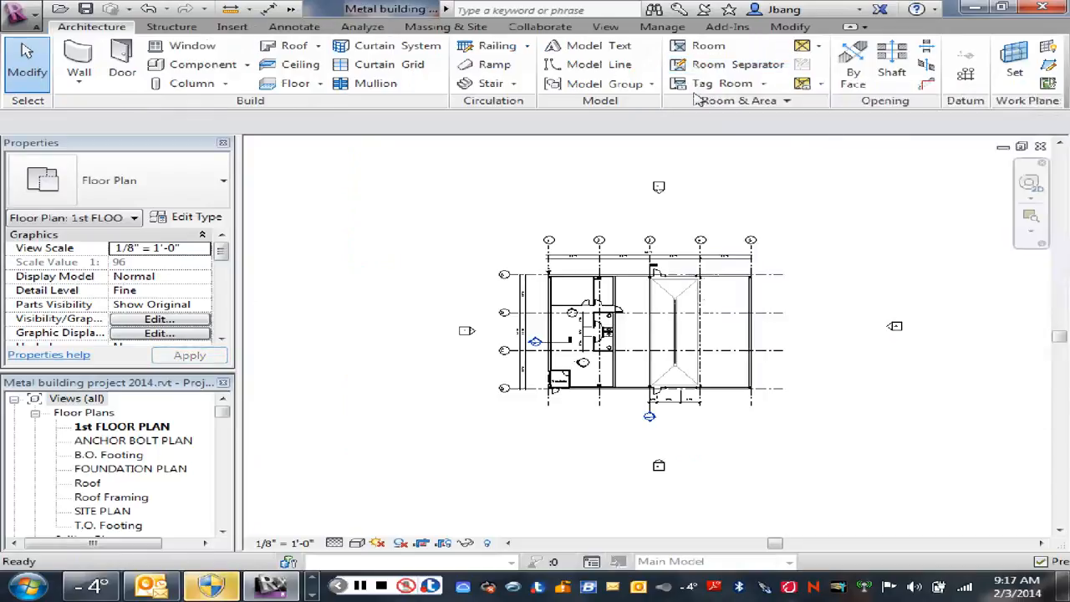
{"action": "right_click", "coordinate": [478, 207]}
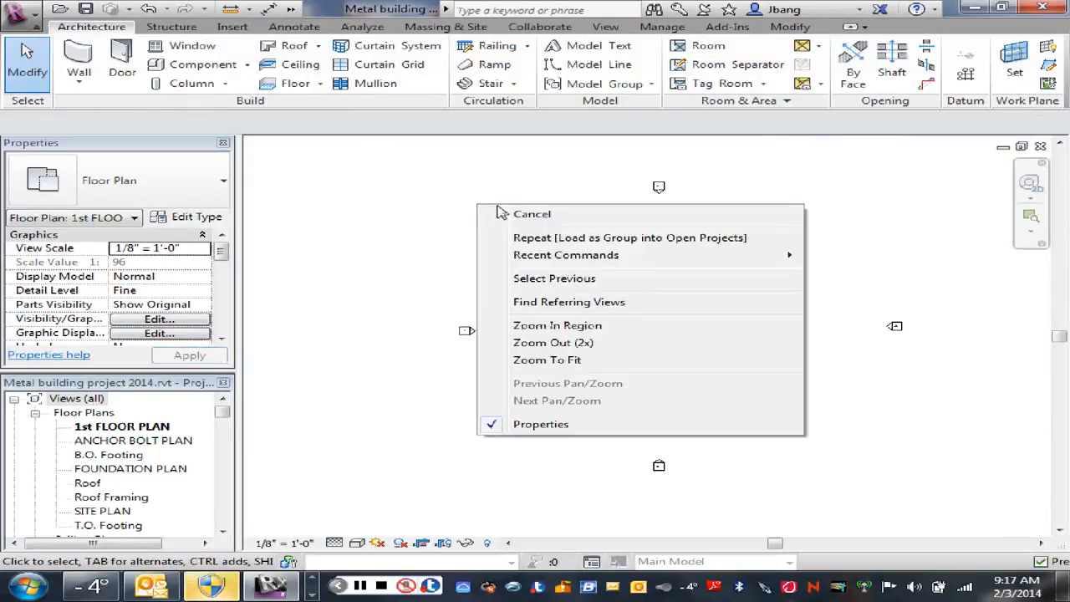
{"action": "left_click", "coordinate": [495, 210]}
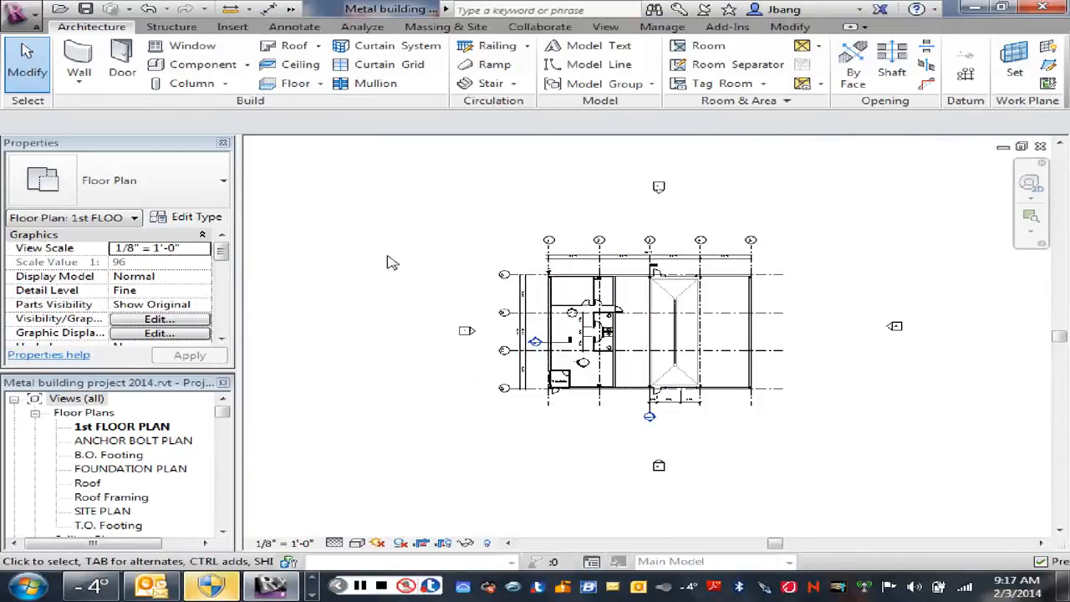
{"action": "left_click", "coordinate": [290, 10]}
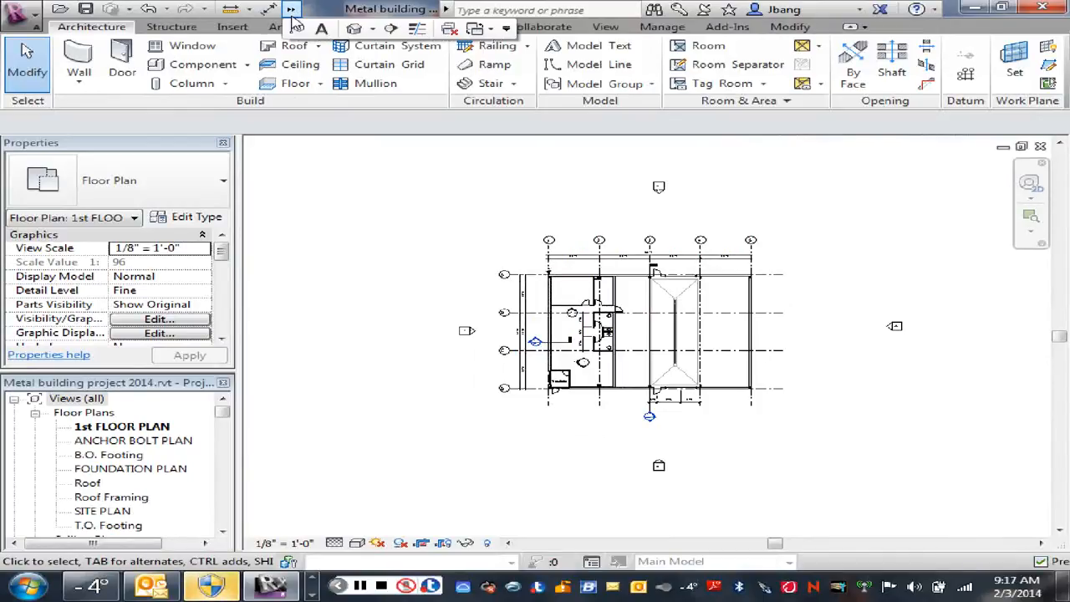
{"action": "left_click", "coordinate": [352, 219]}
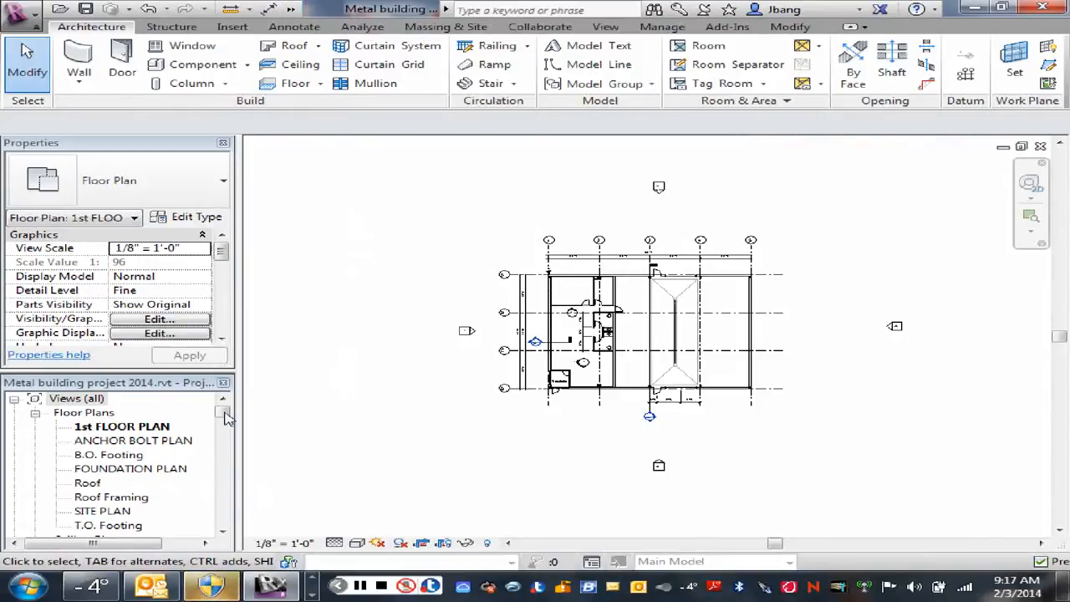
Step: Open the EAST ELEVATION view of the building and focus on the wall and eave at grid D
{"action": "left_click_drag", "start_coordinate": [223, 415], "coordinate": [229, 440]}
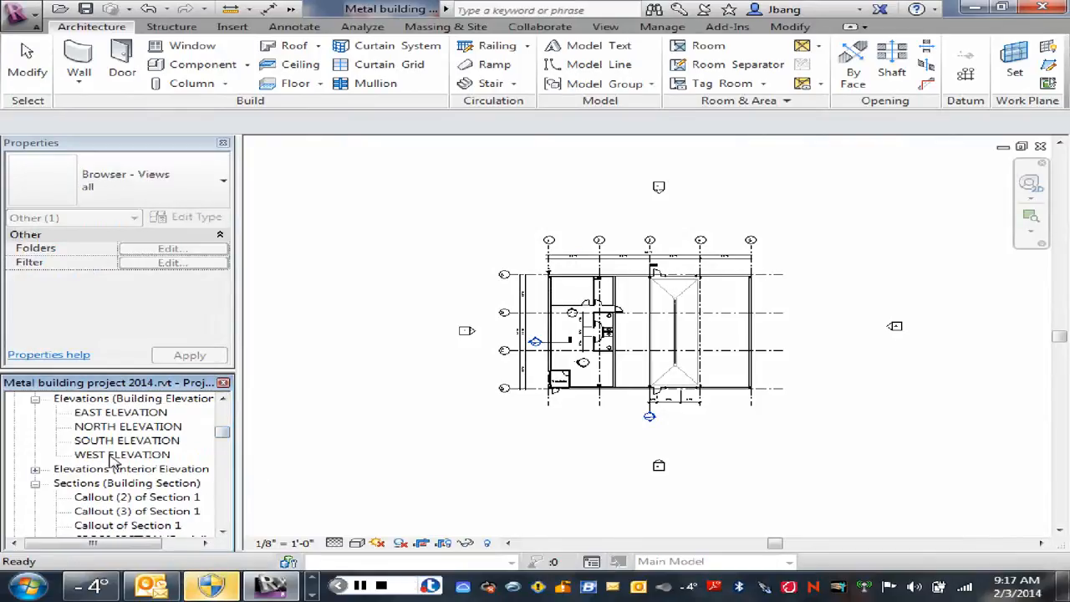
{"action": "double_click", "coordinate": [117, 414]}
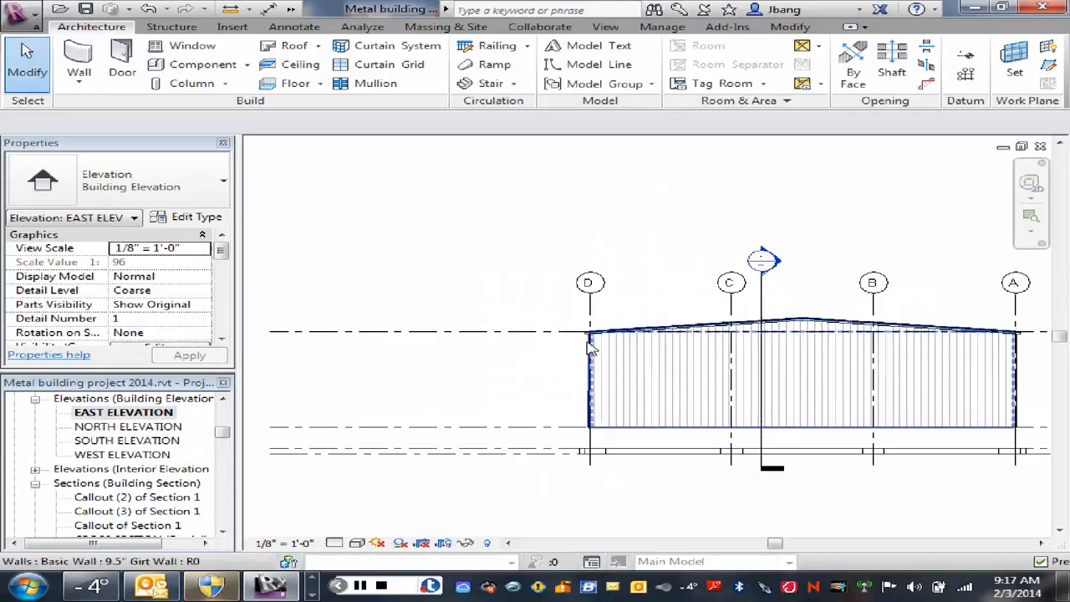
{"action": "scroll", "coordinate": [591, 348], "scroll_direction": "up", "scroll_amount": 5}
{"action": "scroll", "coordinate": [556, 346], "scroll_direction": "down", "scroll_amount": 1}
{"action": "middle_click_drag", "start_coordinate": [557, 346], "coordinate": [606, 291]}
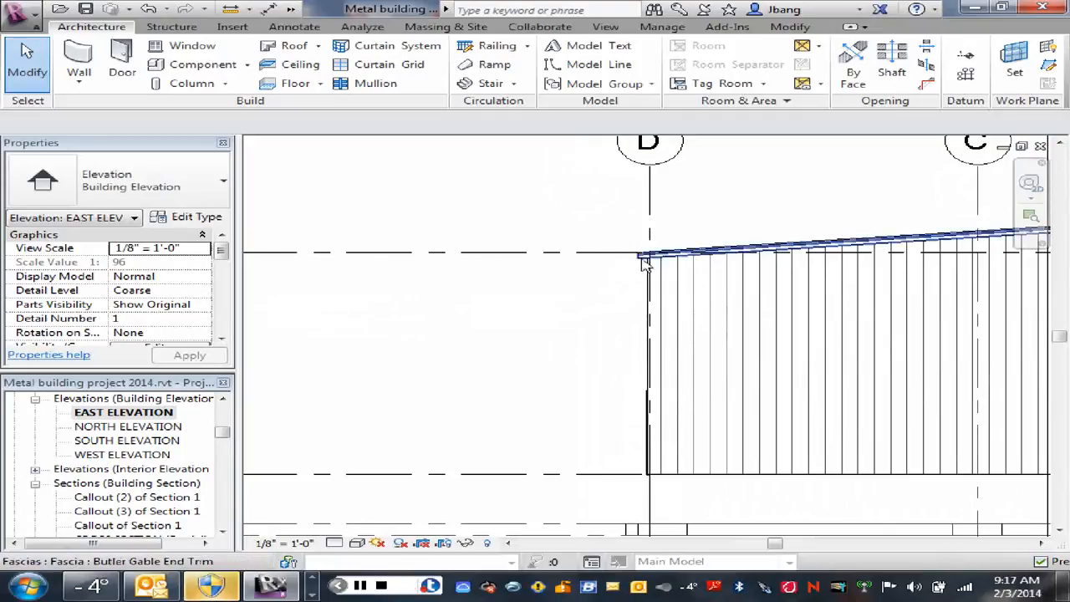
{"action": "scroll", "coordinate": [643, 262], "scroll_direction": "up", "scroll_amount": 5}
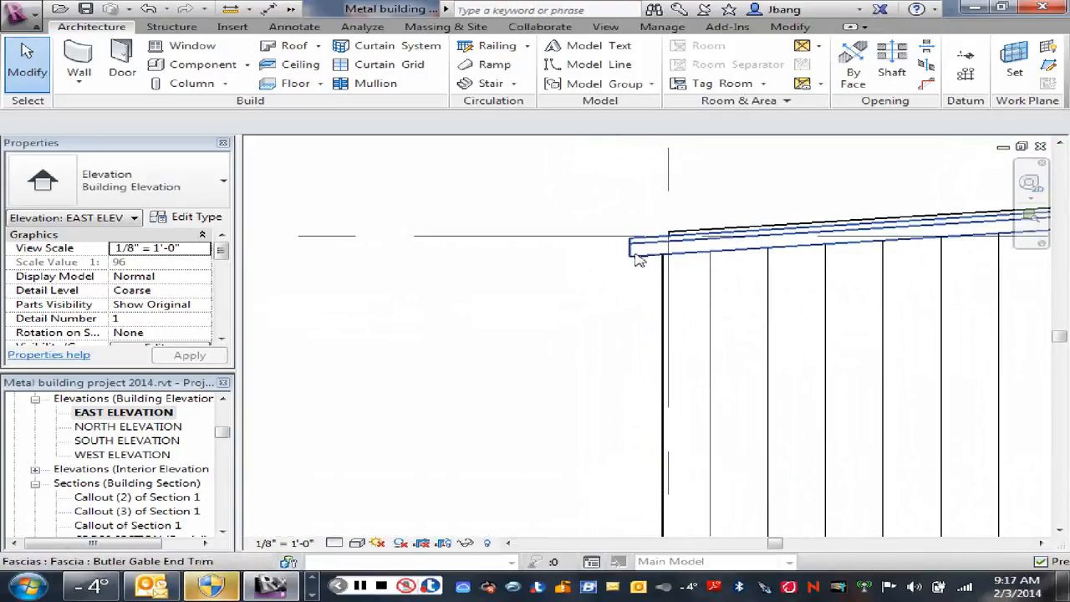
{"action": "scroll", "coordinate": [649, 314], "scroll_direction": "down", "scroll_amount": 2}
{"action": "scroll", "coordinate": [677, 328], "scroll_direction": "down", "scroll_amount": 3}
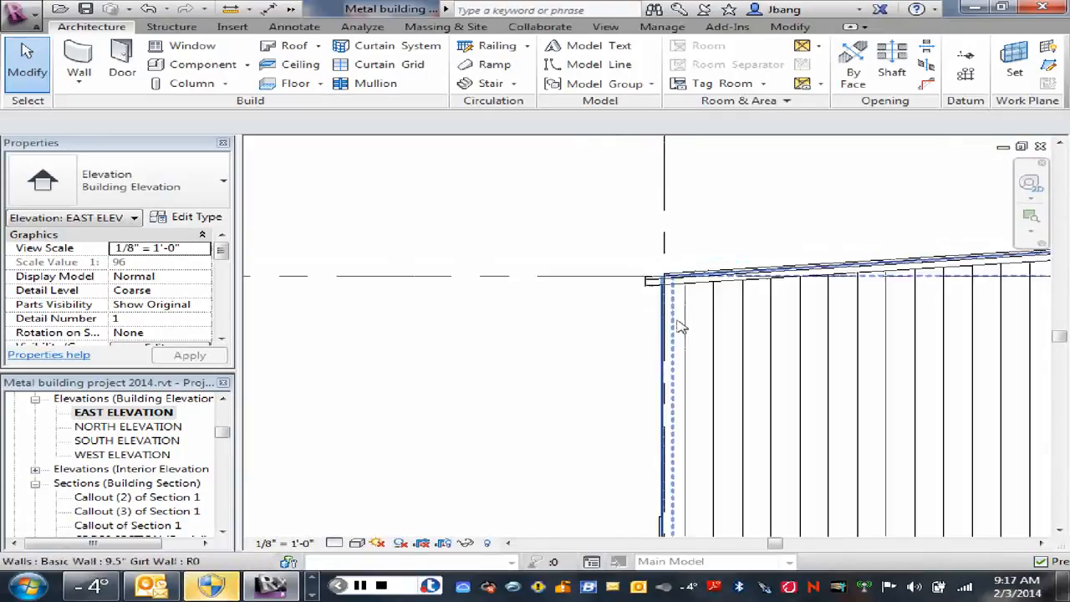
{"action": "middle_click_drag", "start_coordinate": [690, 368], "coordinate": [633, 278]}
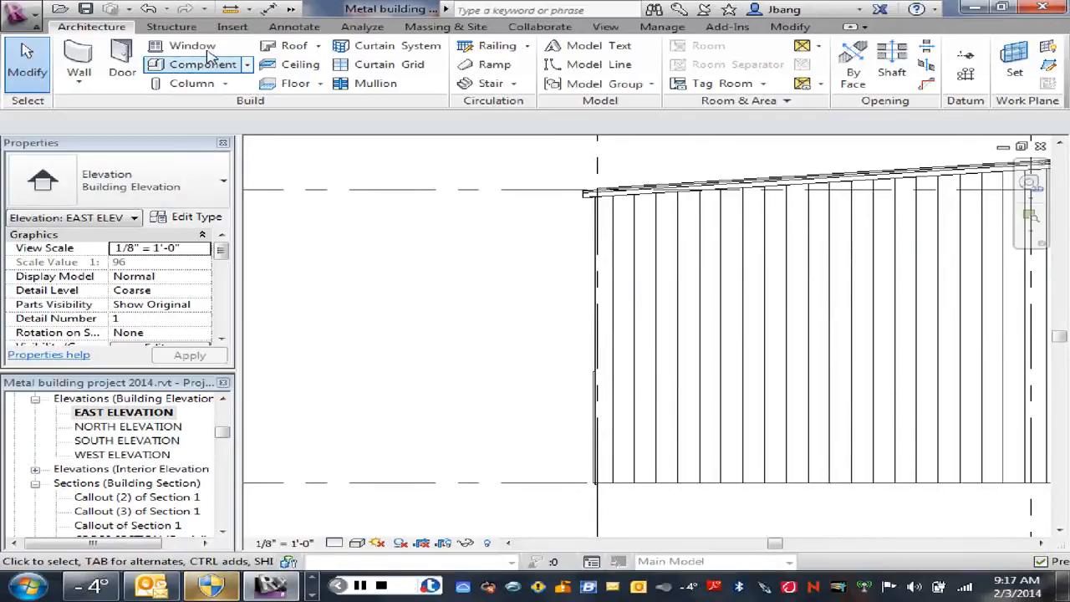
Step: Start a Model In-Place component and assign it the Roofs family category
{"action": "left_click", "coordinate": [248, 66]}
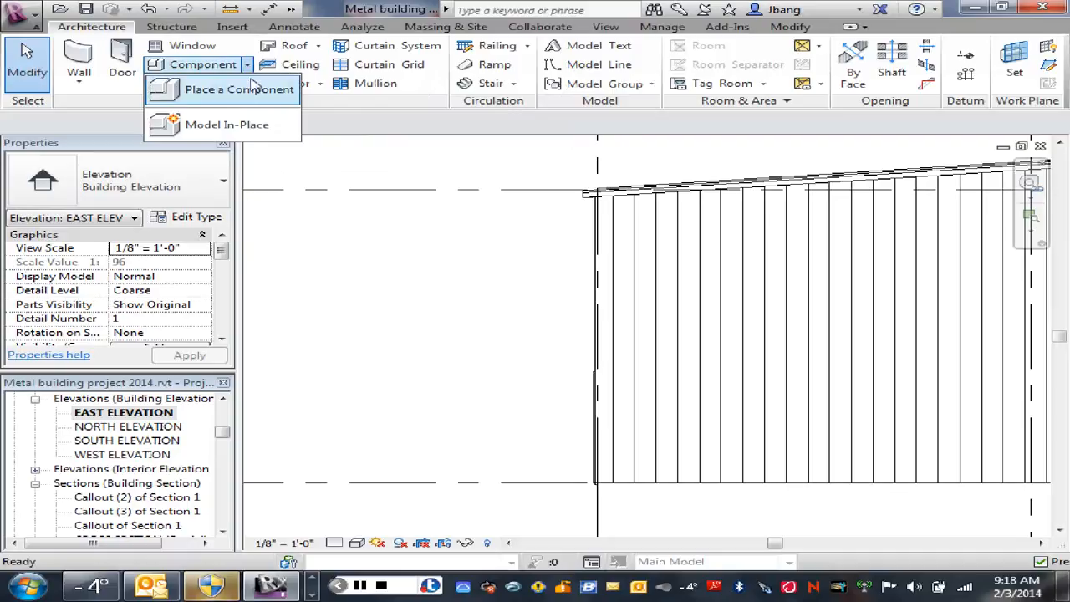
{"action": "left_click", "coordinate": [238, 125]}
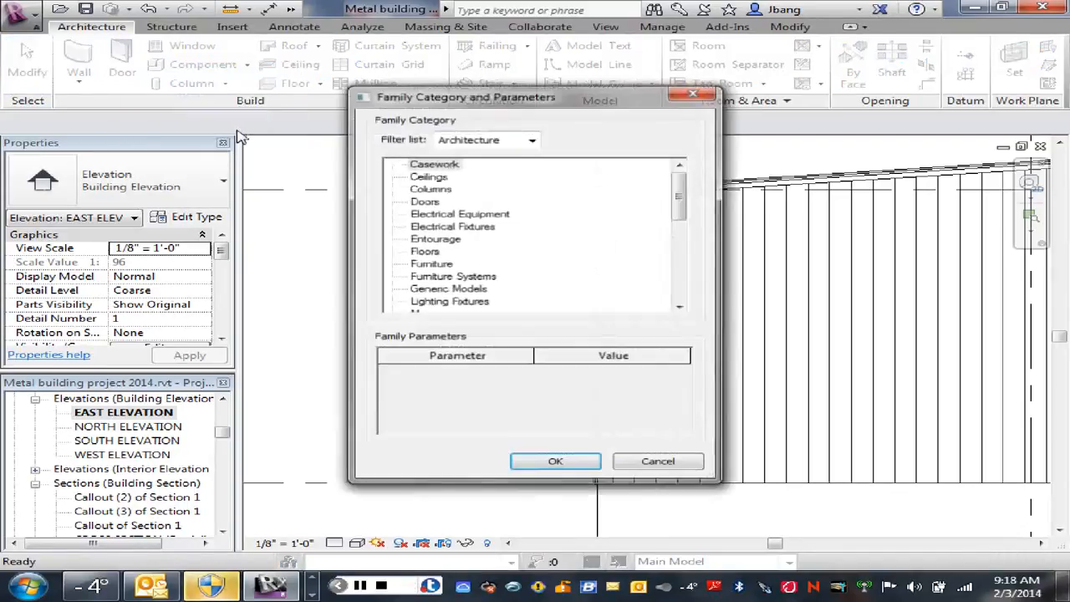
{"action": "left_click_drag", "start_coordinate": [680, 186], "coordinate": [677, 288]}
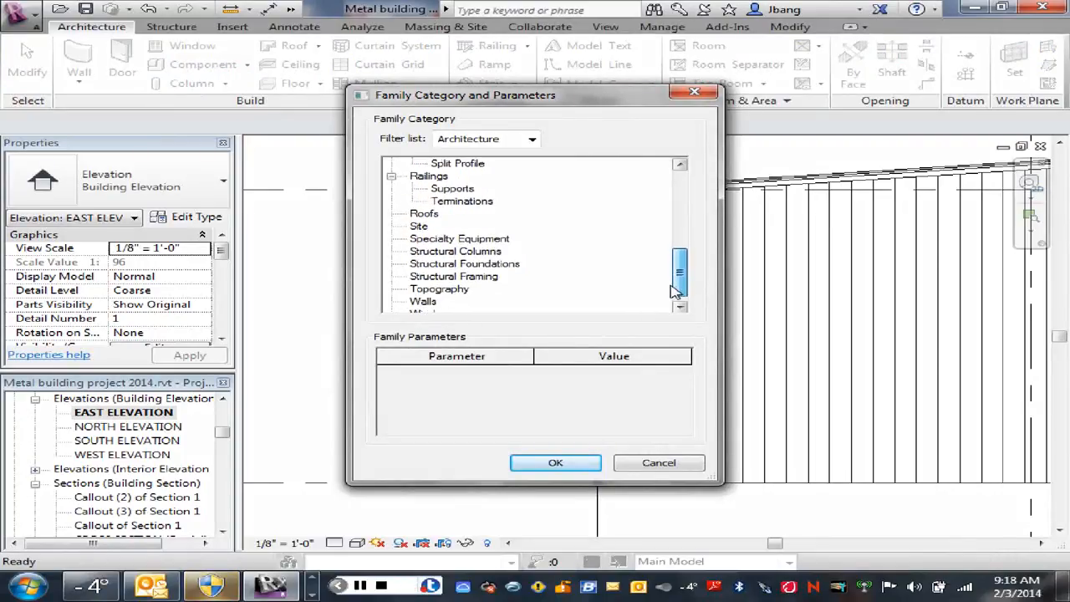
{"action": "left_click", "coordinate": [425, 215]}
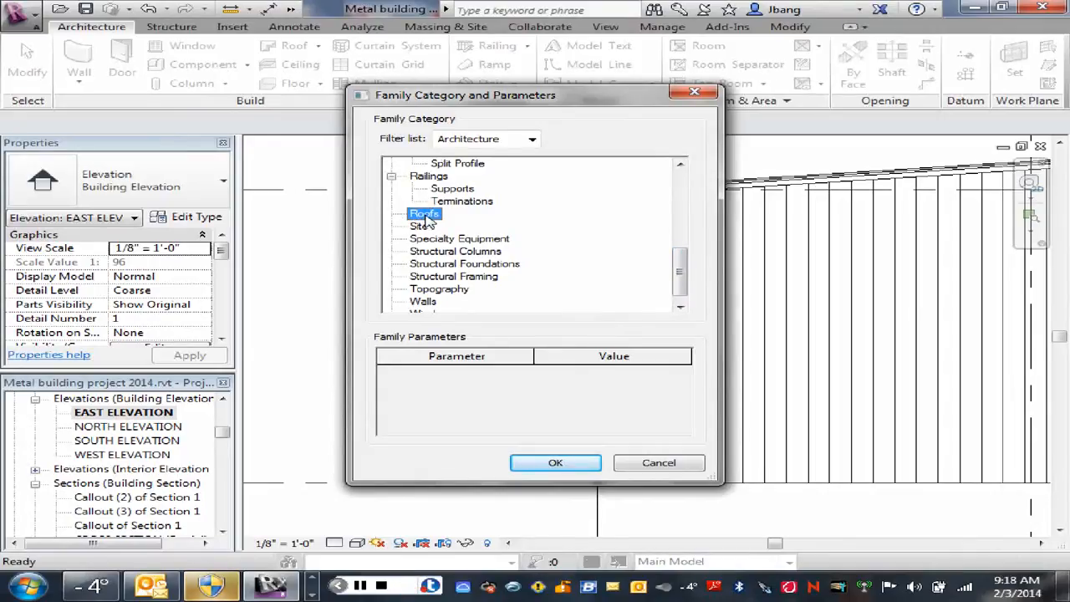
{"action": "double_click", "coordinate": [427, 220]}
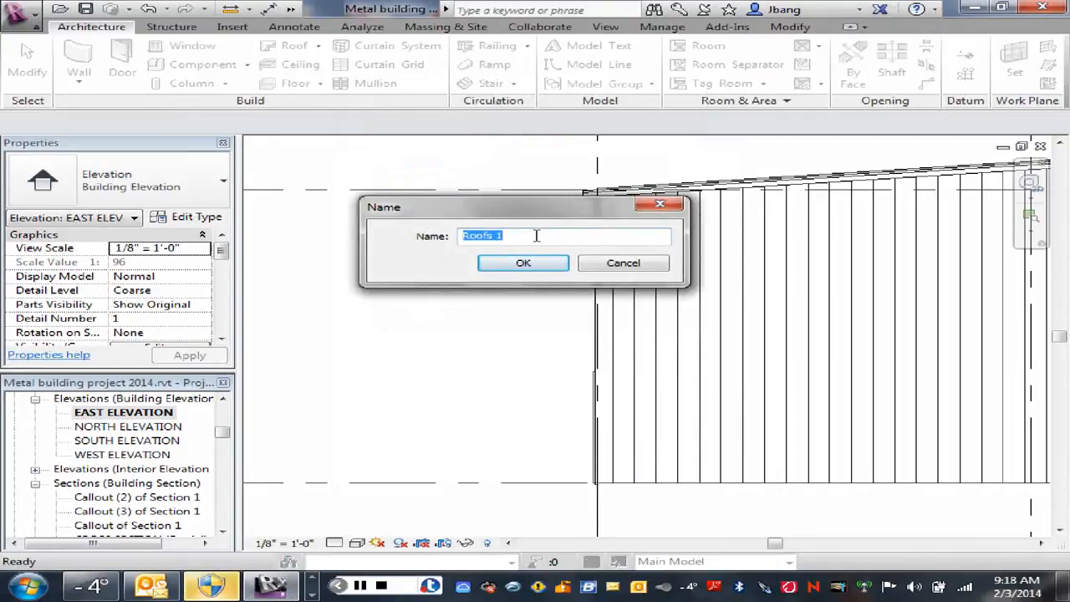
Step: Name the in-place component Downspout and start a solid sweep for it
{"action": "left_click_drag", "start_coordinate": [509, 237], "coordinate": [435, 266]}
{"action": "type", "text": "Do"}
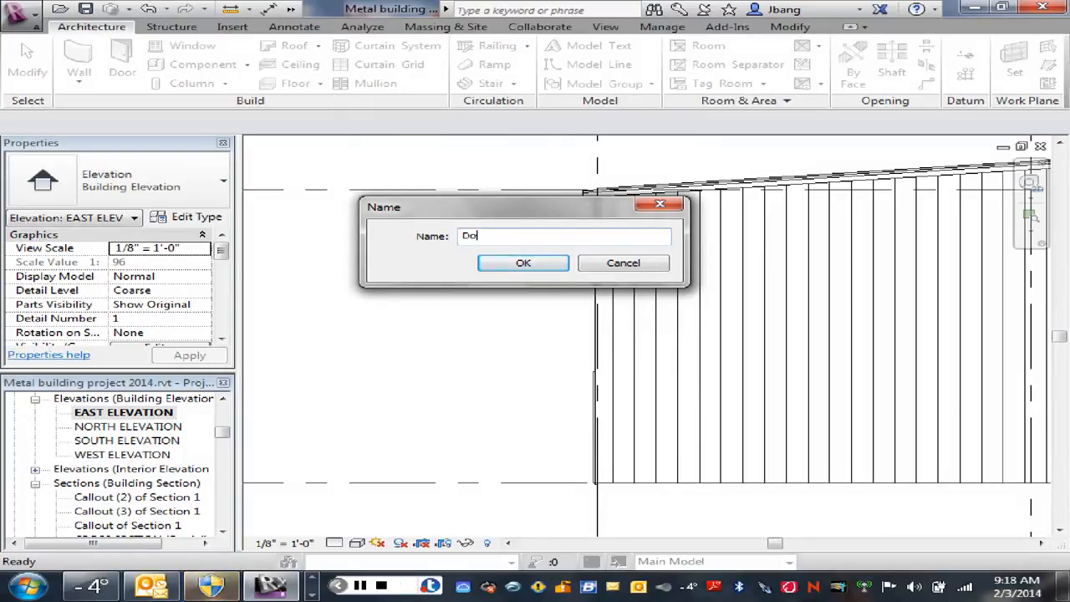
{"action": "type", "text": "wnspout"}
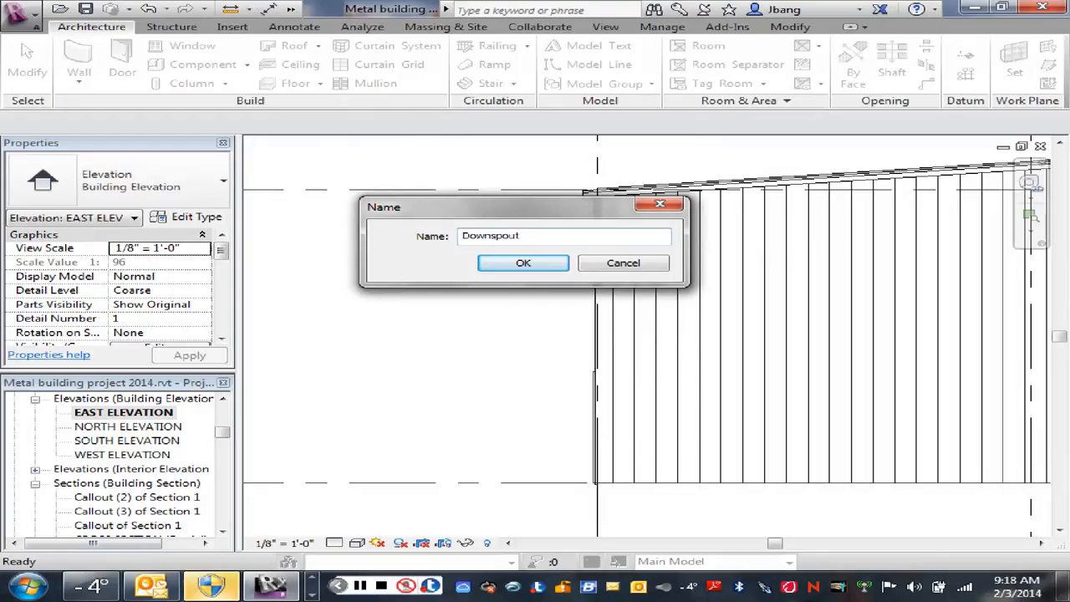
{"action": "left_click", "coordinate": [524, 262]}
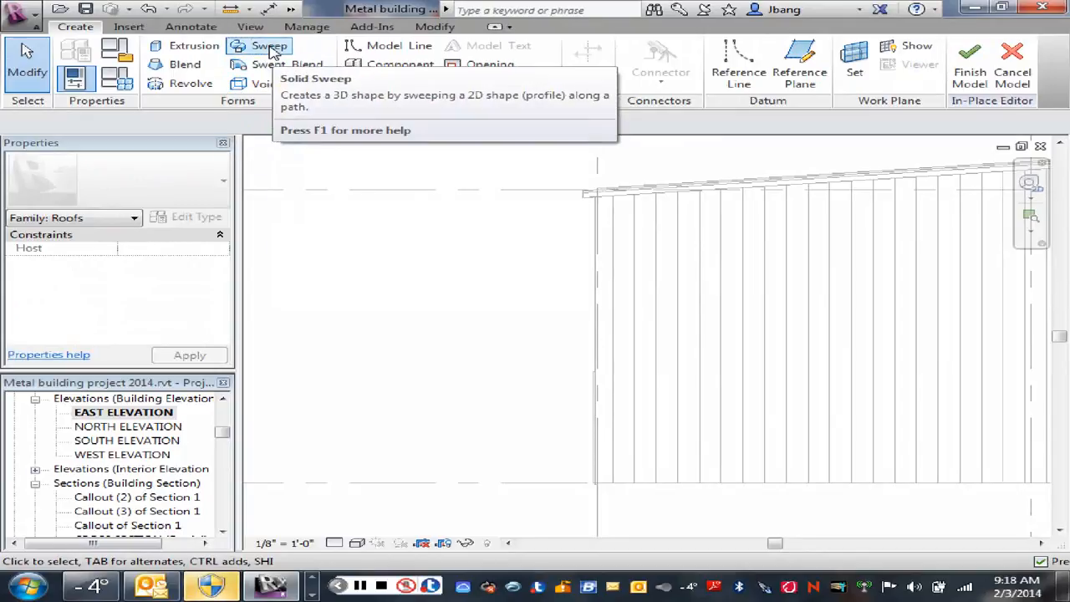
{"action": "left_click", "coordinate": [273, 48]}
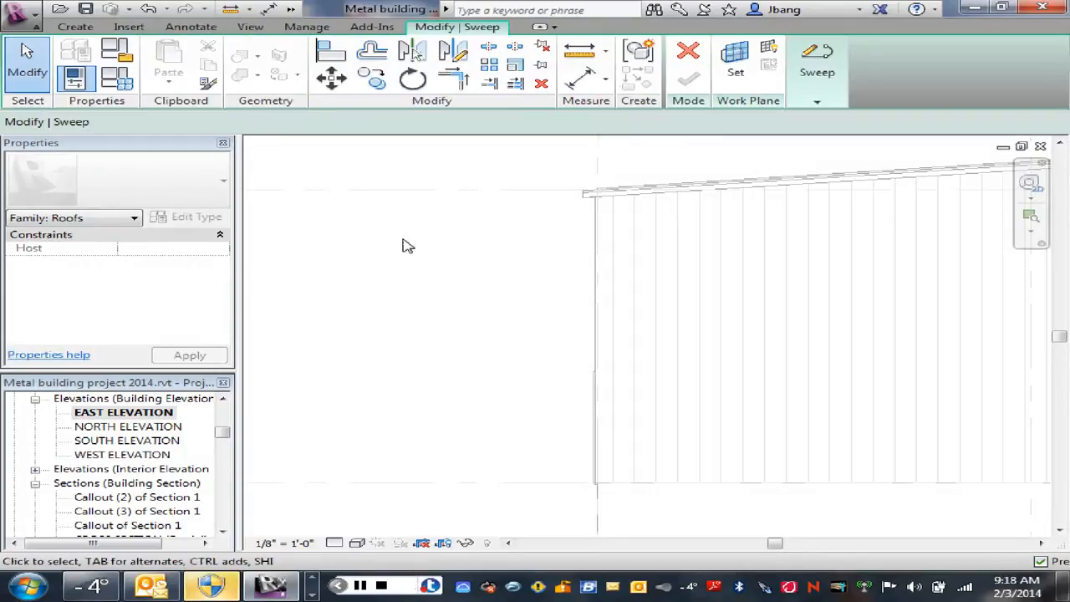
Step: Set the sweep's work plane by name to Grid : 5
{"action": "left_click", "coordinate": [817, 101]}
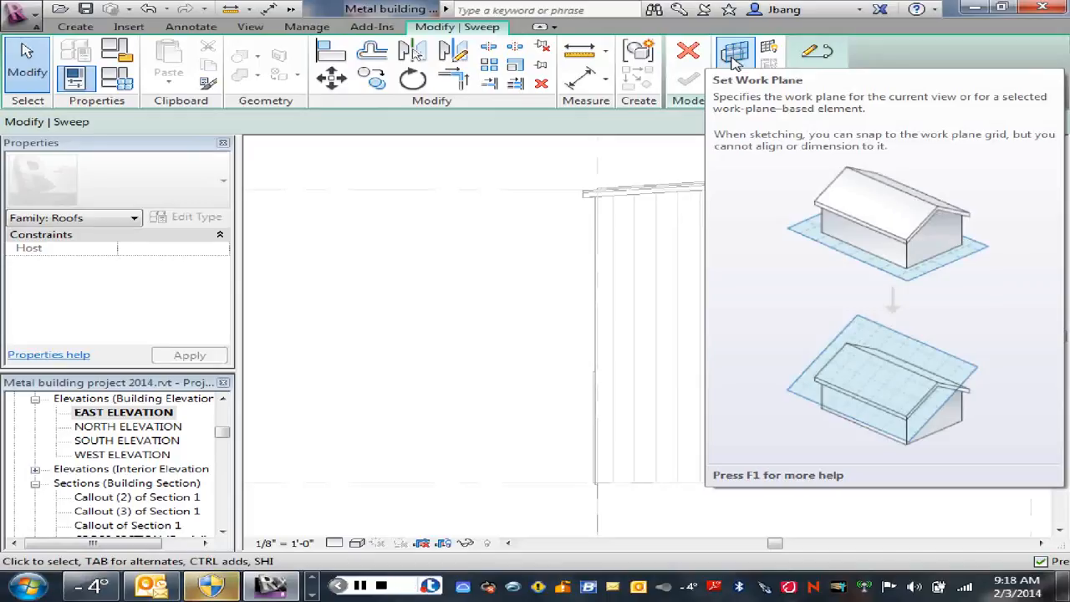
{"action": "left_click", "coordinate": [733, 57]}
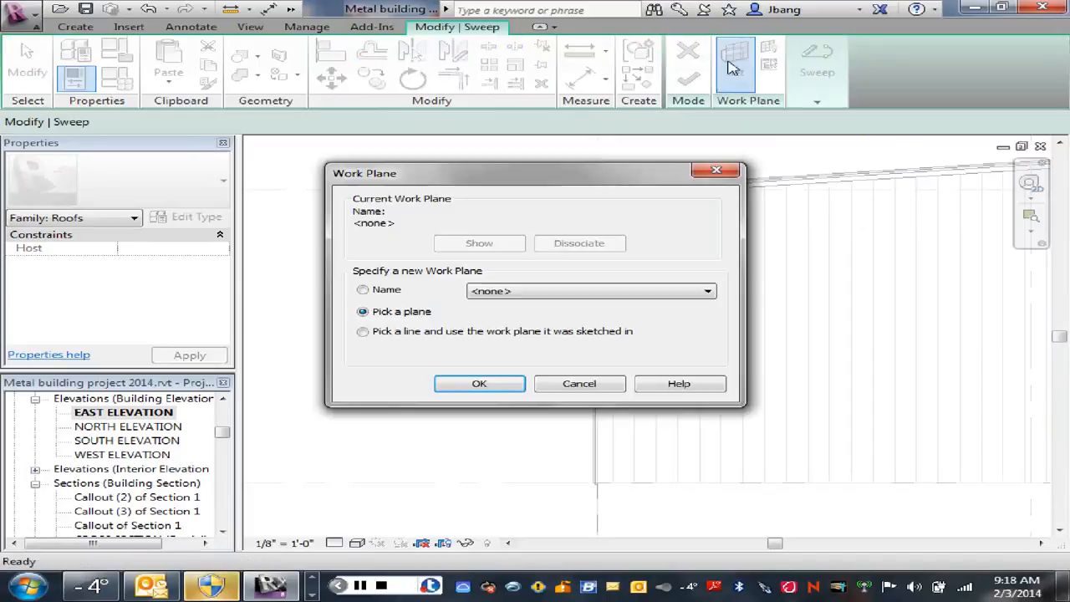
{"action": "left_click", "coordinate": [707, 291]}
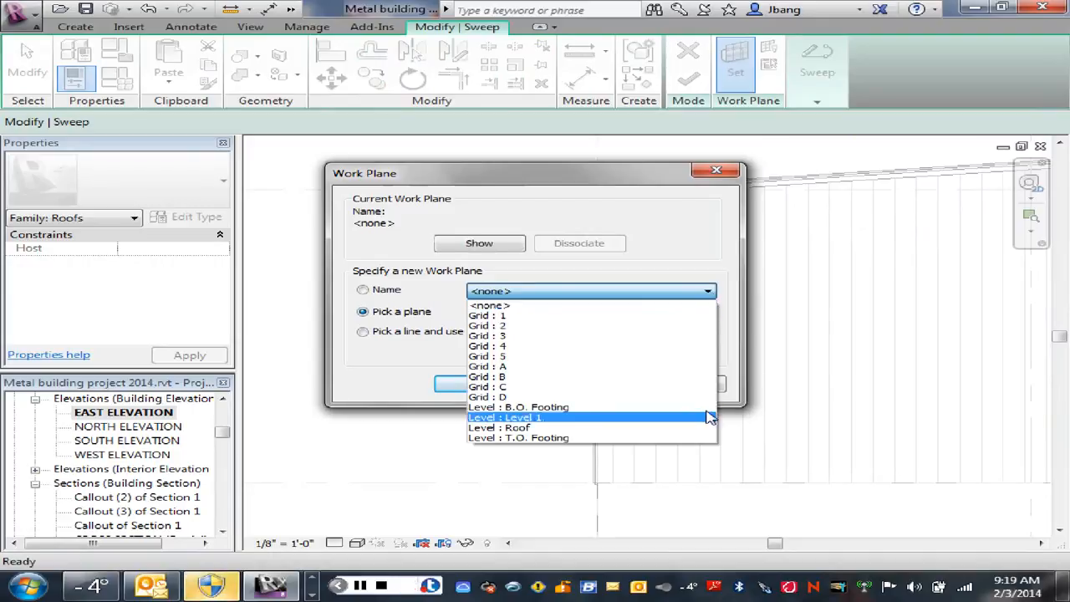
{"action": "left_click", "coordinate": [501, 356]}
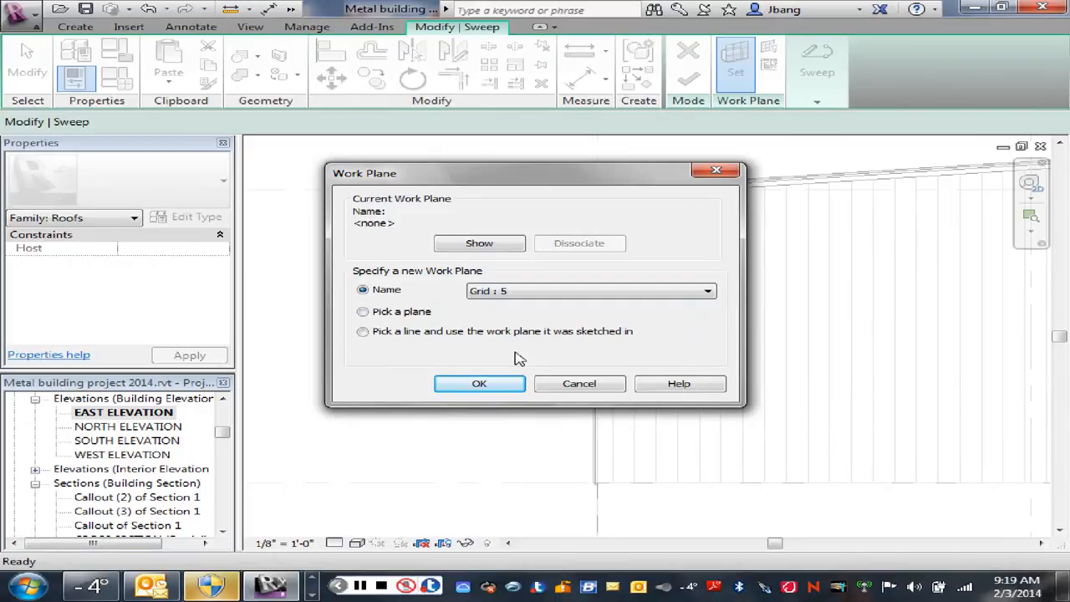
{"action": "left_click", "coordinate": [363, 314]}
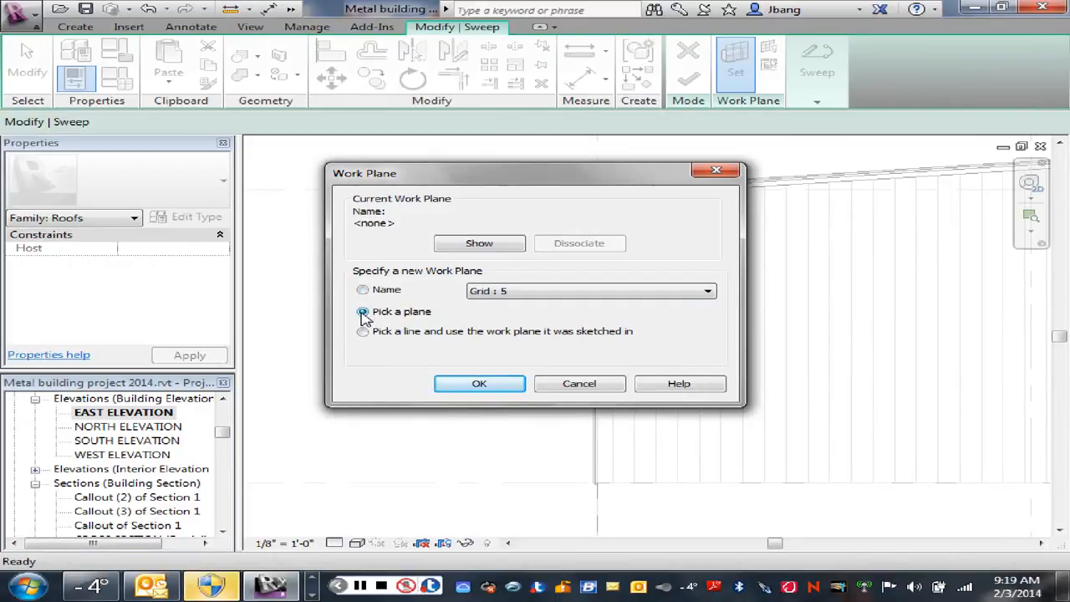
{"action": "left_click", "coordinate": [363, 290]}
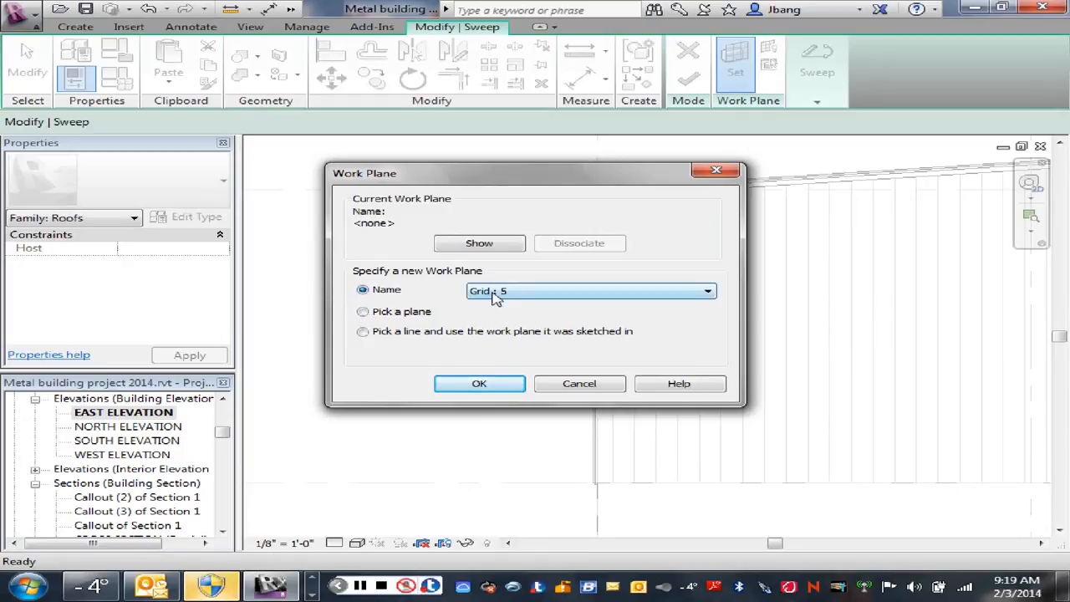
{"action": "left_click", "coordinate": [491, 386]}
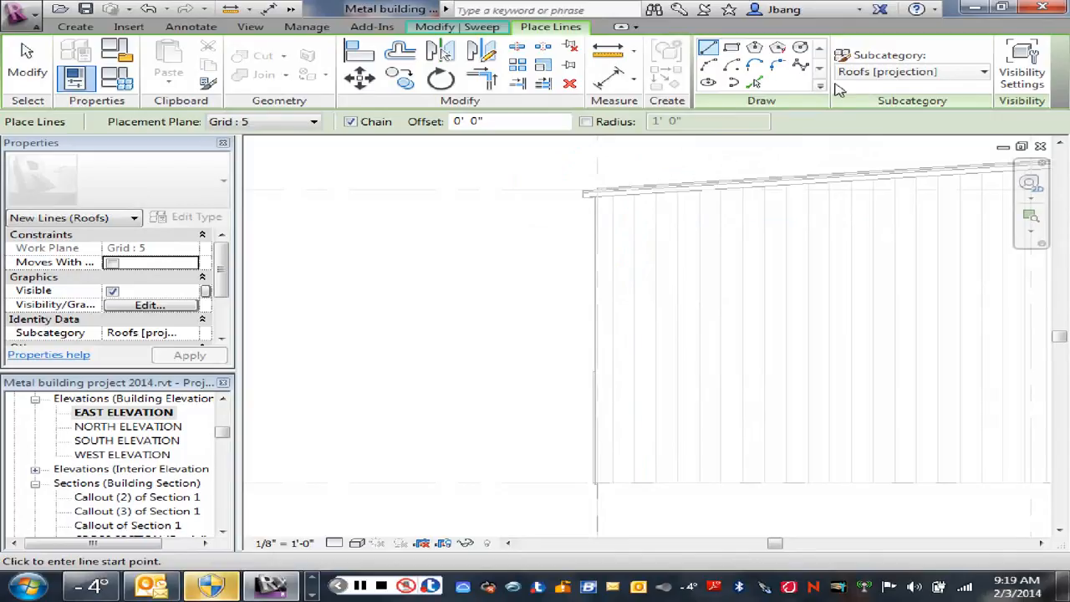
{"action": "left_click", "coordinate": [986, 74]}
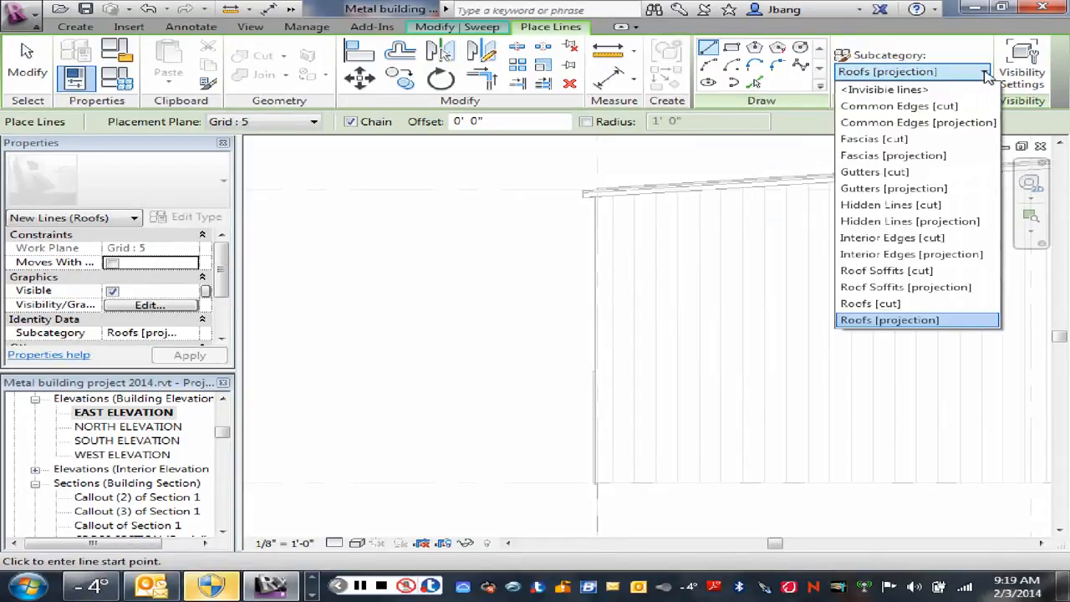
{"action": "left_click", "coordinate": [985, 74]}
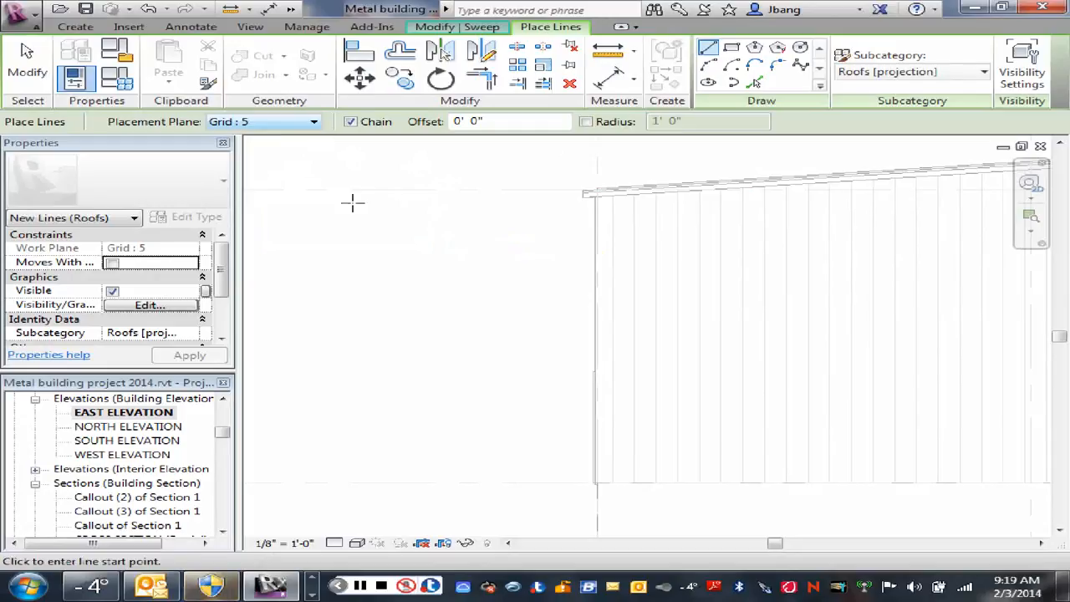
{"action": "right_click", "coordinate": [455, 199]}
{"action": "left_click", "coordinate": [508, 208]}
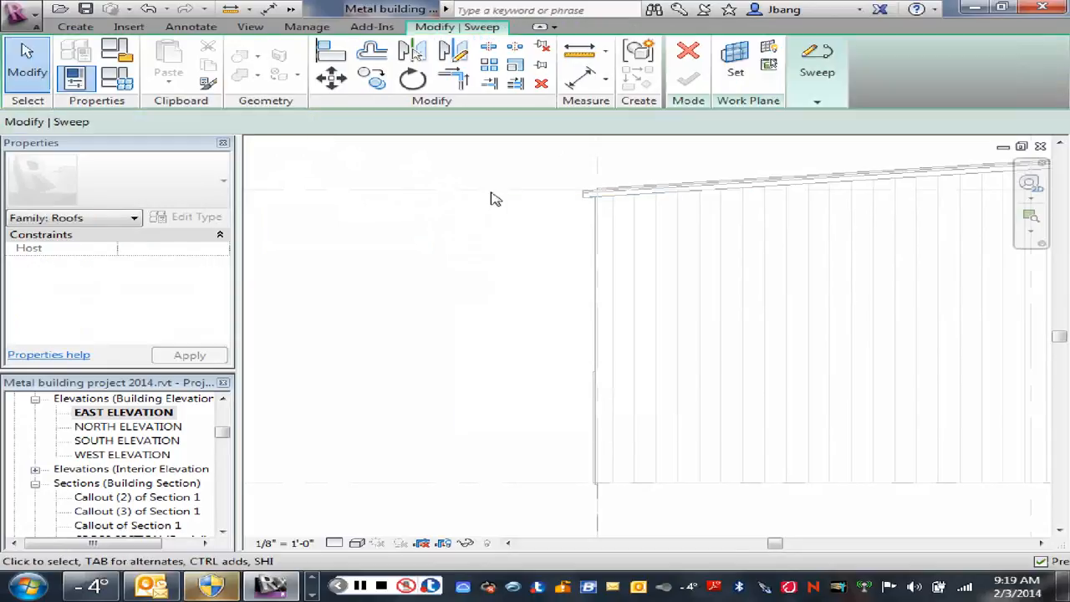
Step: Set the work plane by picking the 9.5" Girt Wall on the east end of the building in the default 3D view
{"action": "left_click", "coordinate": [727, 59]}
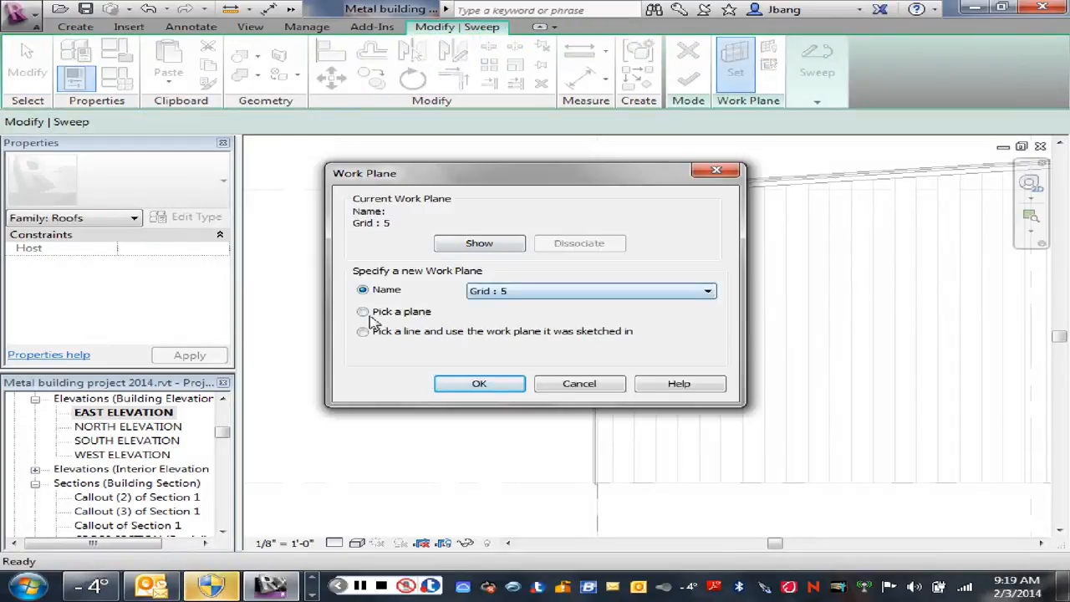
{"action": "left_click", "coordinate": [363, 312]}
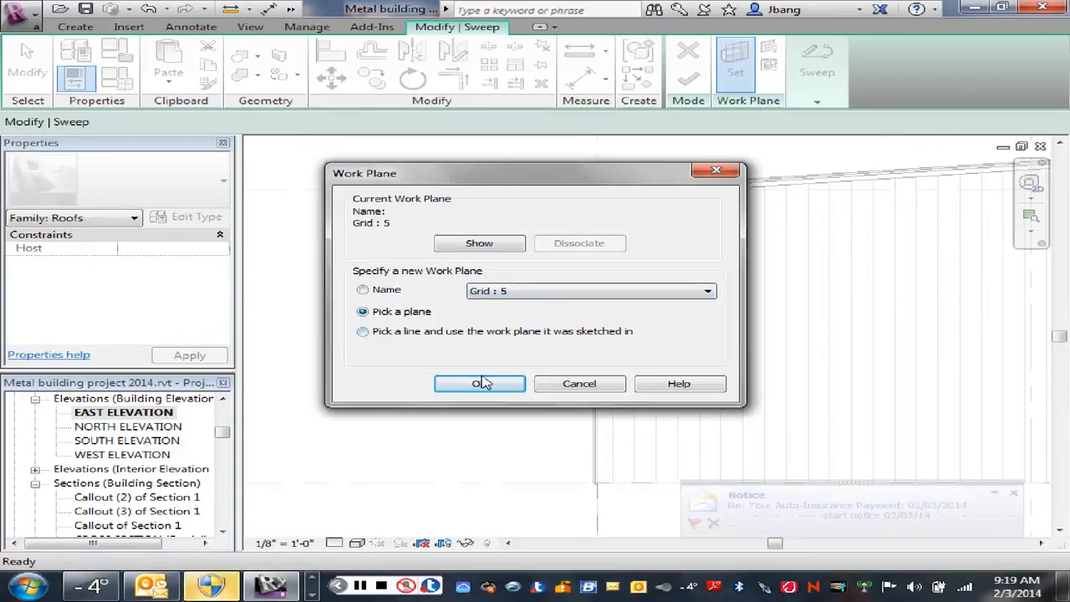
{"action": "left_click", "coordinate": [479, 384]}
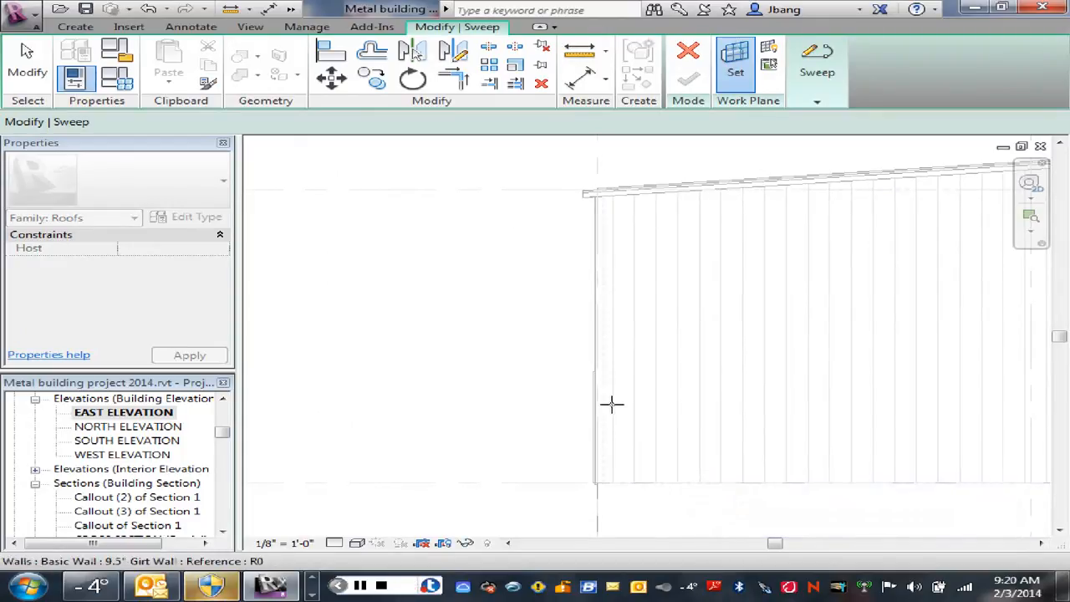
{"action": "left_click", "coordinate": [290, 10]}
{"action": "left_click", "coordinate": [353, 31]}
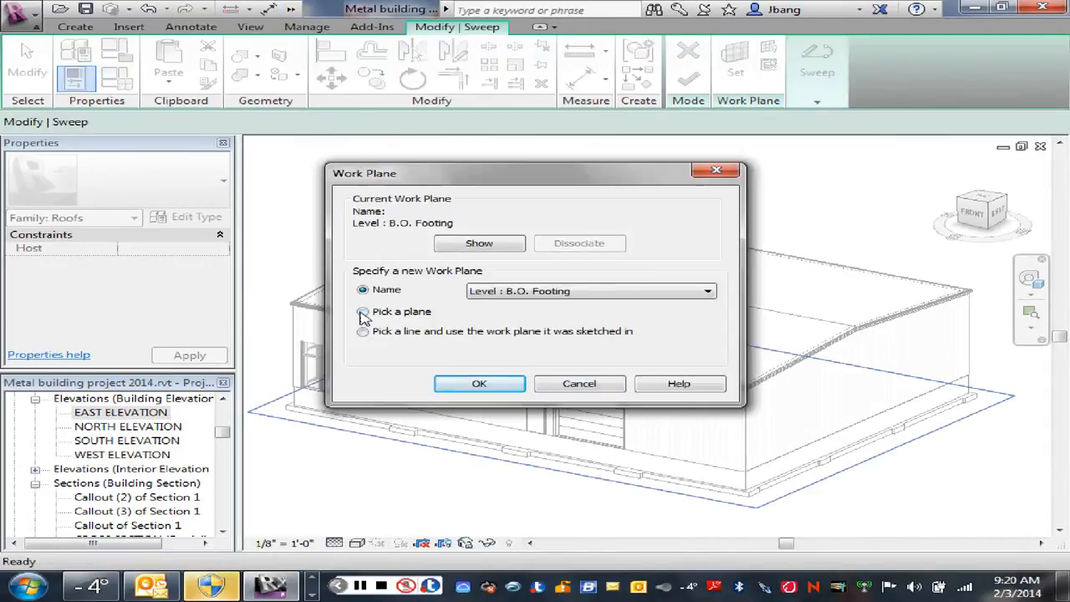
{"action": "left_click", "coordinate": [363, 311]}
{"action": "left_click", "coordinate": [479, 383]}
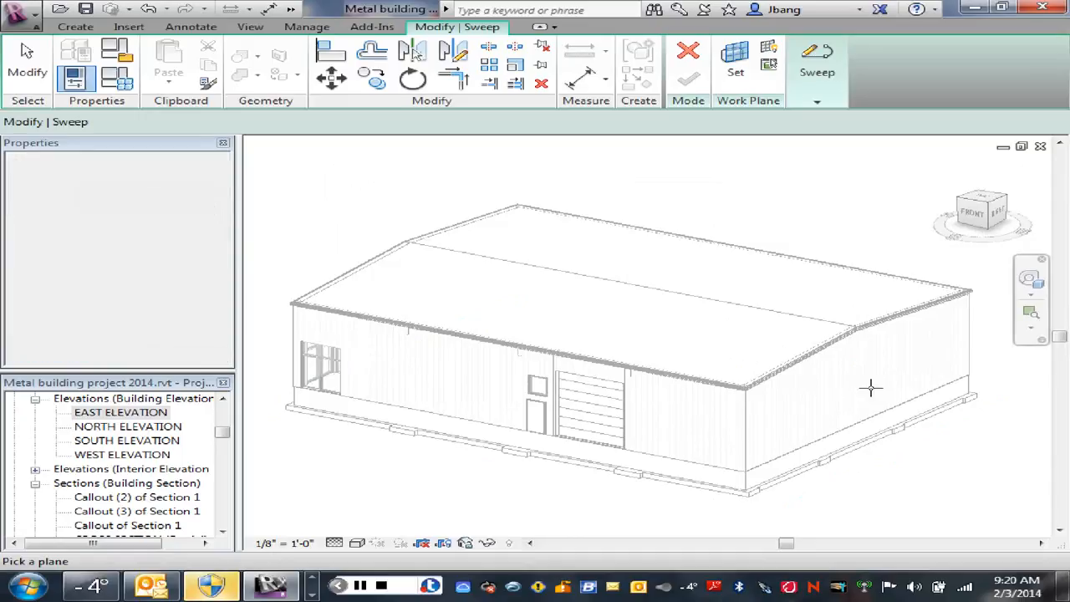
{"action": "left_click", "coordinate": [961, 380]}
{"action": "key", "text": "l"}
{"action": "key", "text": "i"}
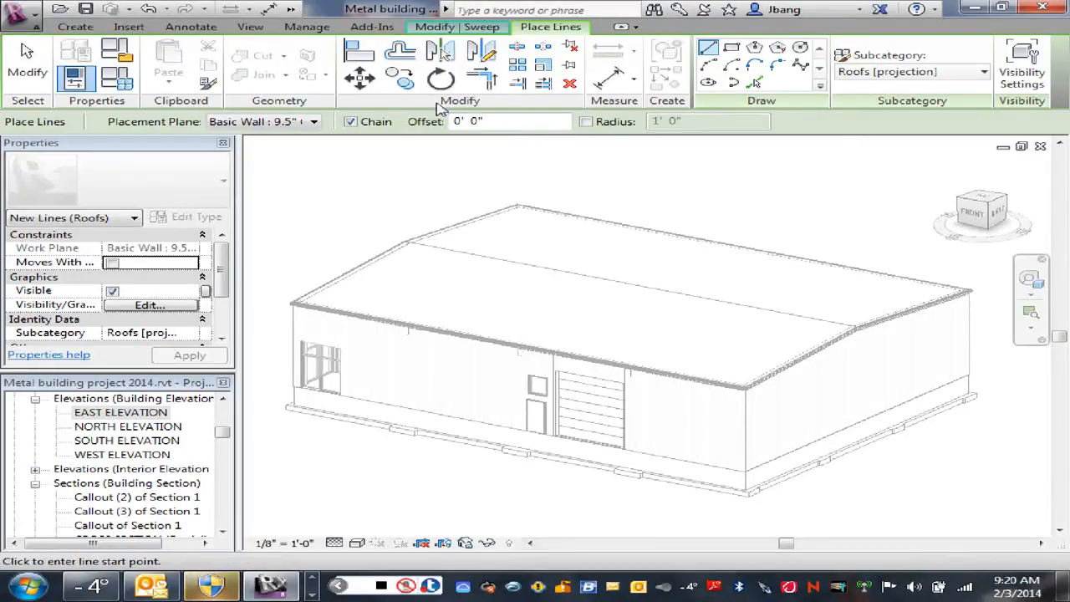
{"action": "left_click", "coordinate": [636, 30]}
{"action": "left_click", "coordinate": [626, 29]}
{"action": "left_click", "coordinate": [621, 27]}
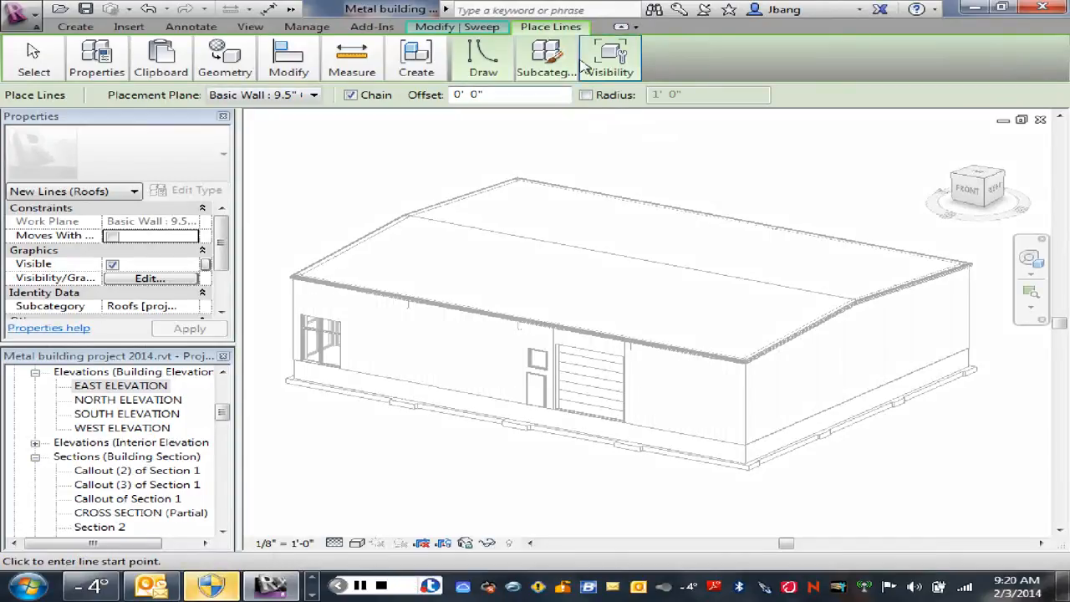
{"action": "left_click", "coordinate": [547, 57]}
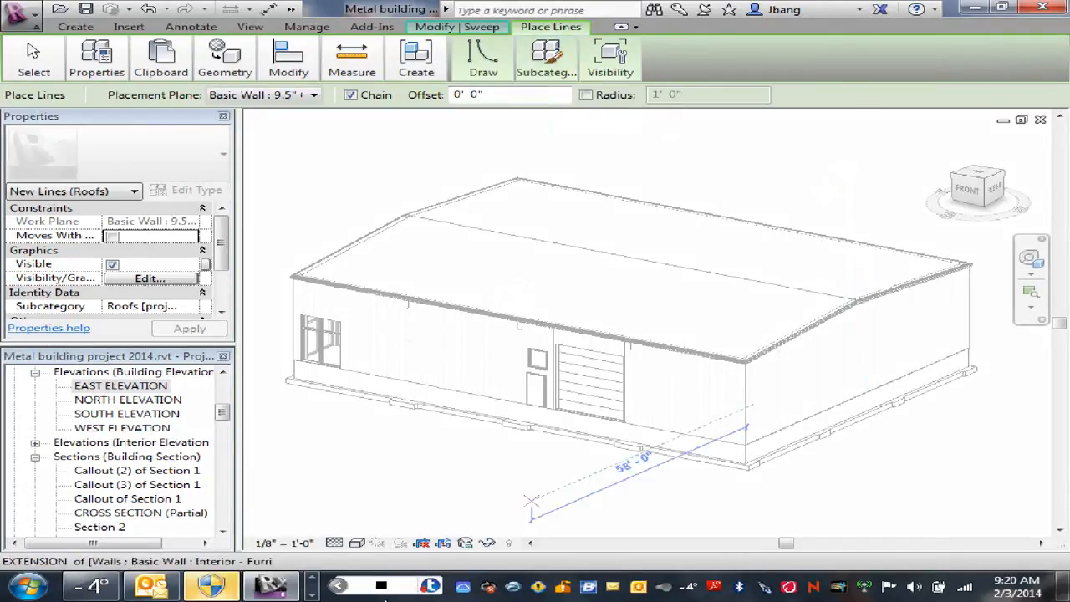
{"action": "left_click", "coordinate": [361, 587]}
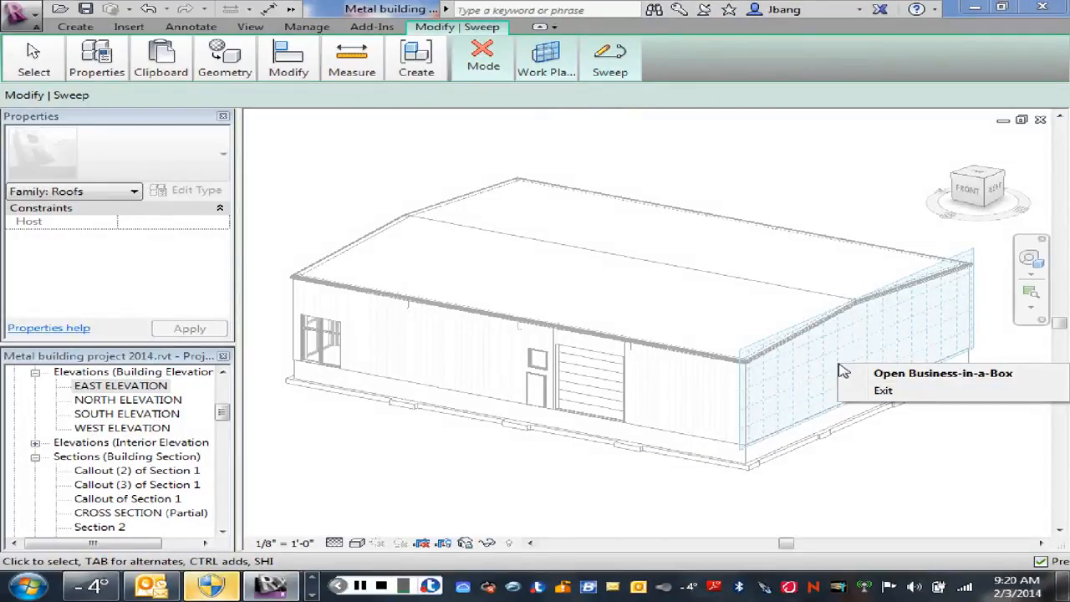
Step: Sketch the sweep path as a vertical line about 16'-0" long, running down the front wall corner from under the eave
{"action": "left_click", "coordinate": [609, 72]}
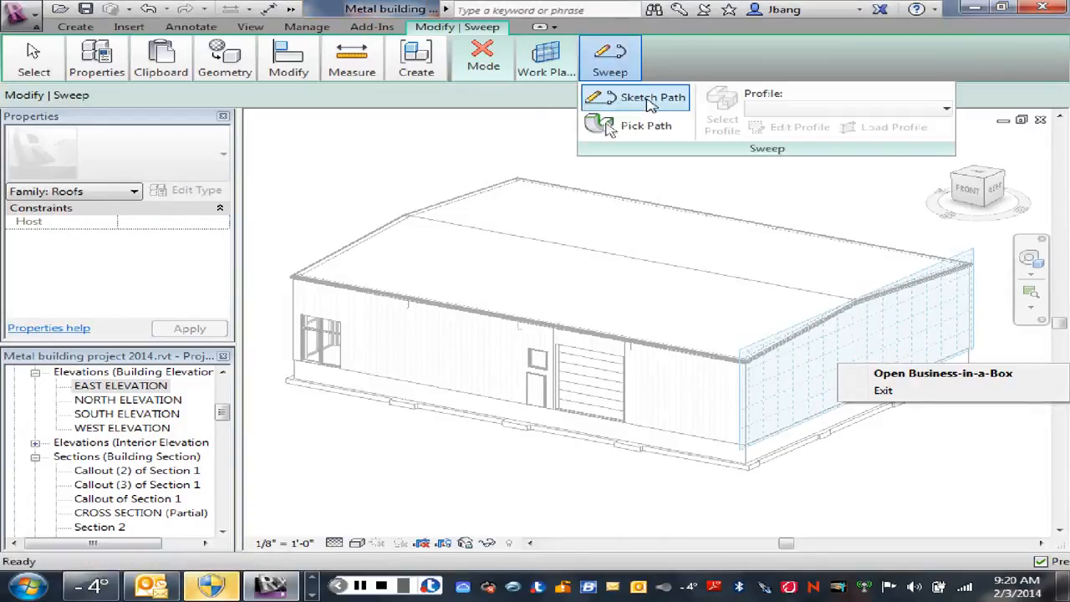
{"action": "left_click", "coordinate": [648, 101]}
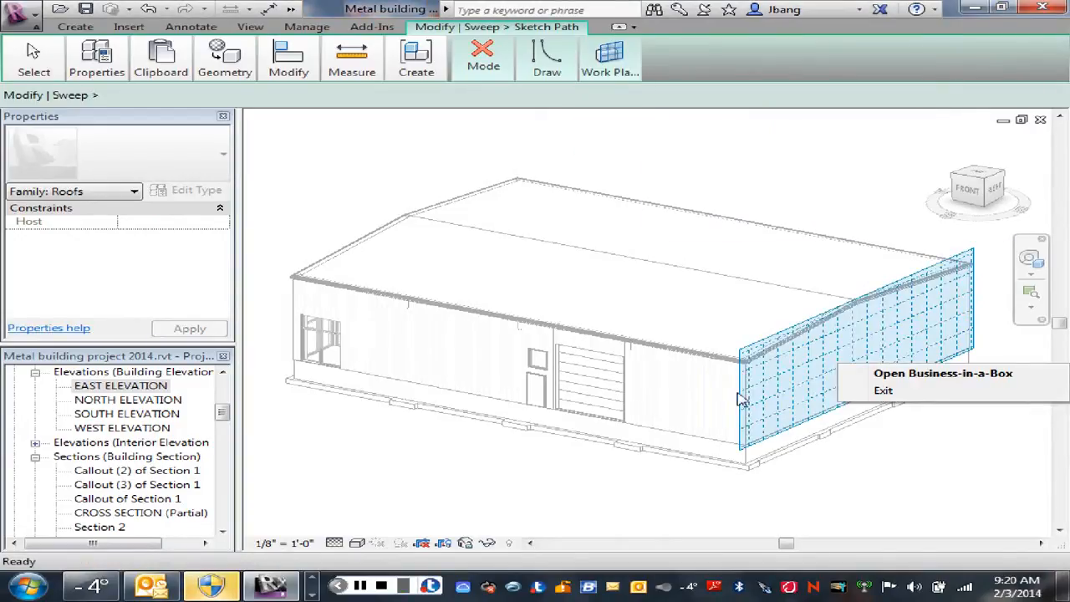
{"action": "scroll", "coordinate": [754, 401], "scroll_direction": "up", "scroll_amount": 8}
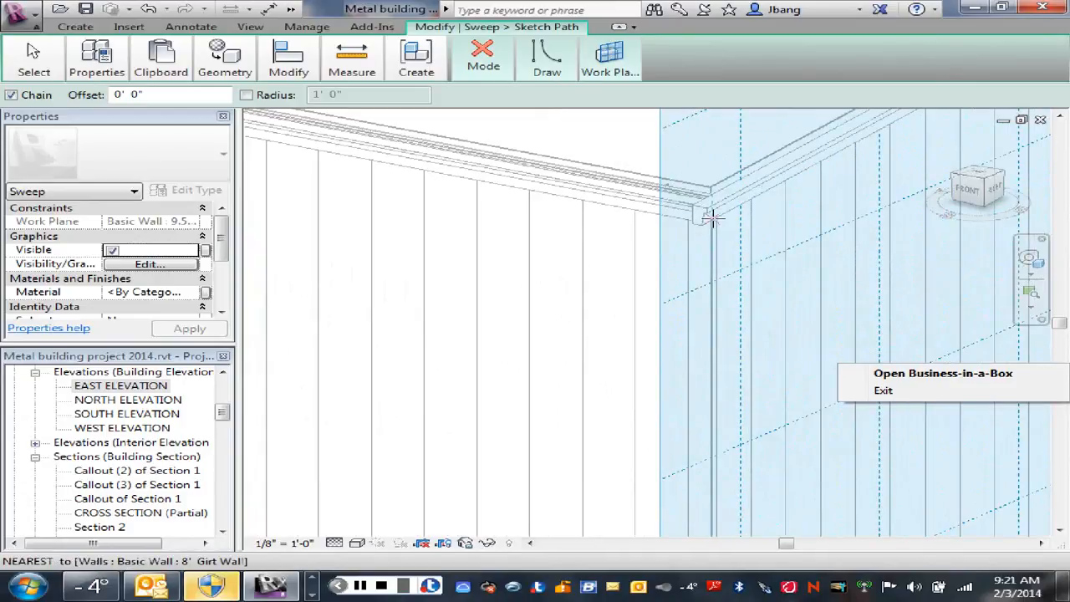
{"action": "left_click", "coordinate": [712, 219]}
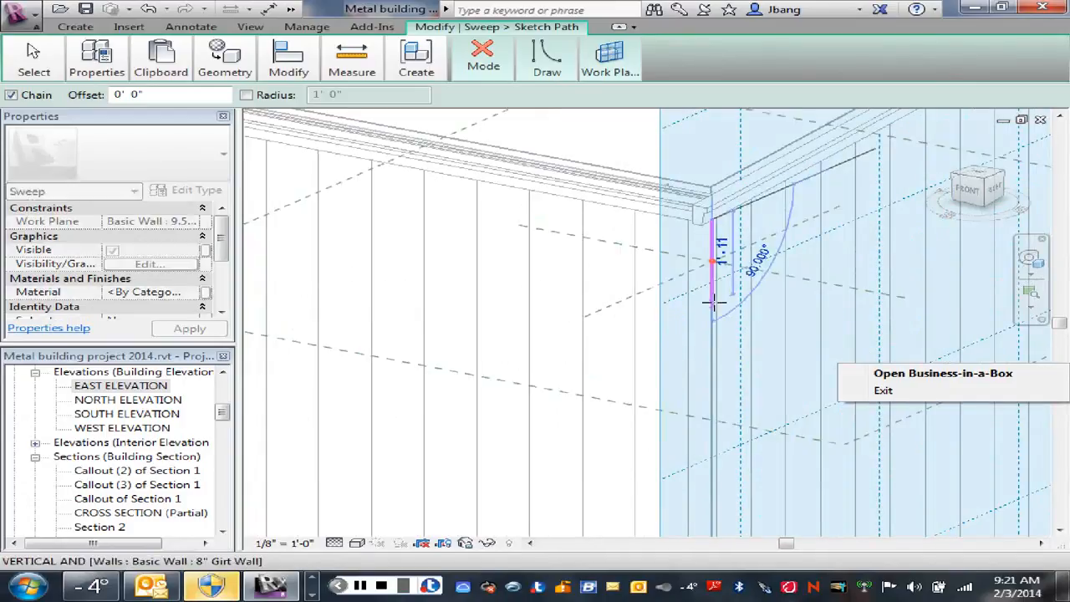
{"action": "scroll", "coordinate": [712, 304], "scroll_direction": "down", "scroll_amount": 5}
{"action": "scroll", "coordinate": [711, 359], "scroll_direction": "down", "scroll_amount": 2}
{"action": "mouse_move", "coordinate": [716, 376]}
{"action": "middle_mouse_down"}
{"action": "mouse_move", "coordinate": [736, 390]}
{"action": "mouse_move", "coordinate": [686, 210]}
{"action": "middle_mouse_up"}
{"action": "scroll", "coordinate": [673, 224], "scroll_direction": "down", "scroll_amount": 1}
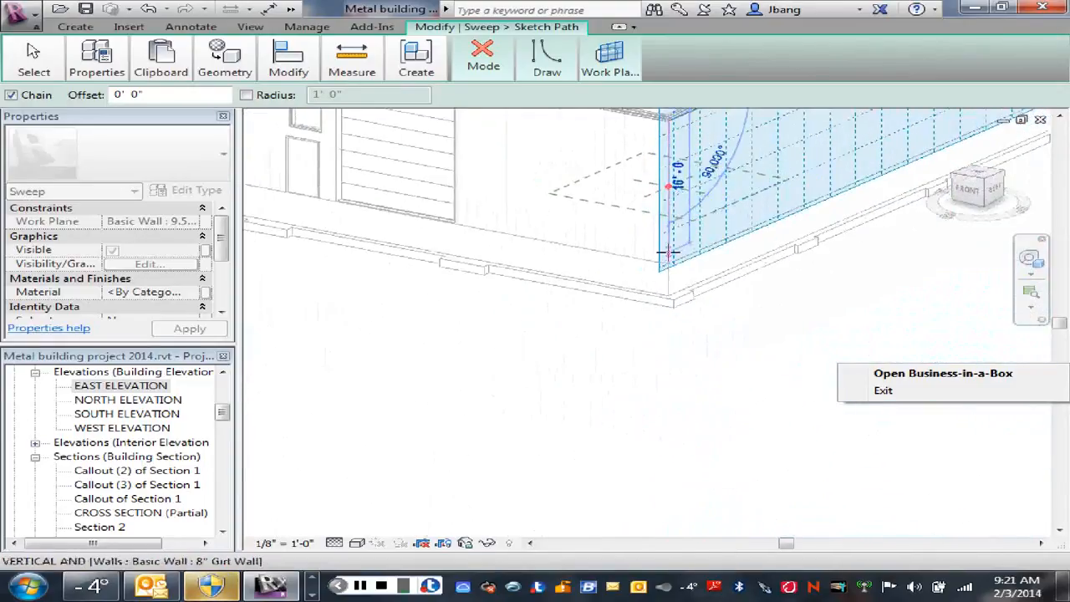
{"action": "scroll", "coordinate": [669, 251], "scroll_direction": "up", "scroll_amount": 1}
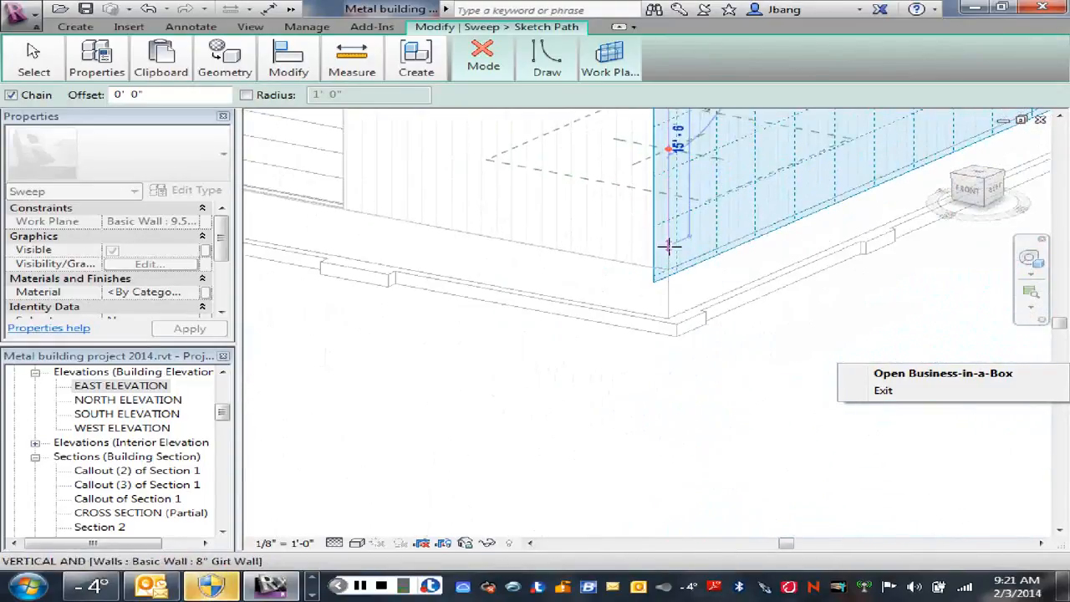
{"action": "left_click", "coordinate": [667, 253]}
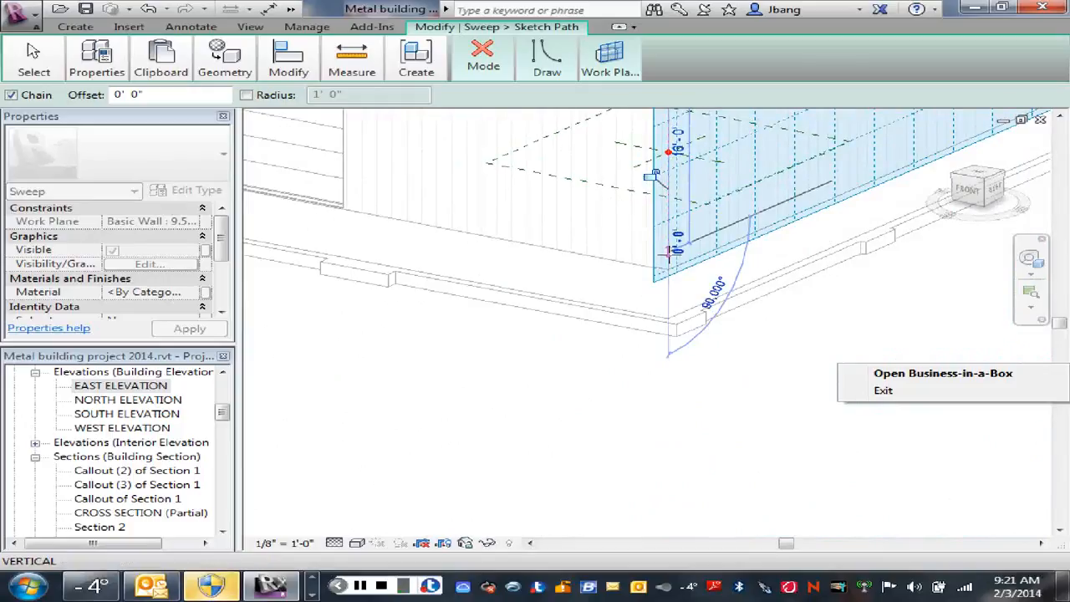
Step: Add a kick-out segment about 0'-10" long at 135° outward from the path's lower end, and finish drawing lines
{"action": "scroll", "coordinate": [656, 267], "scroll_direction": "up", "scroll_amount": 5}
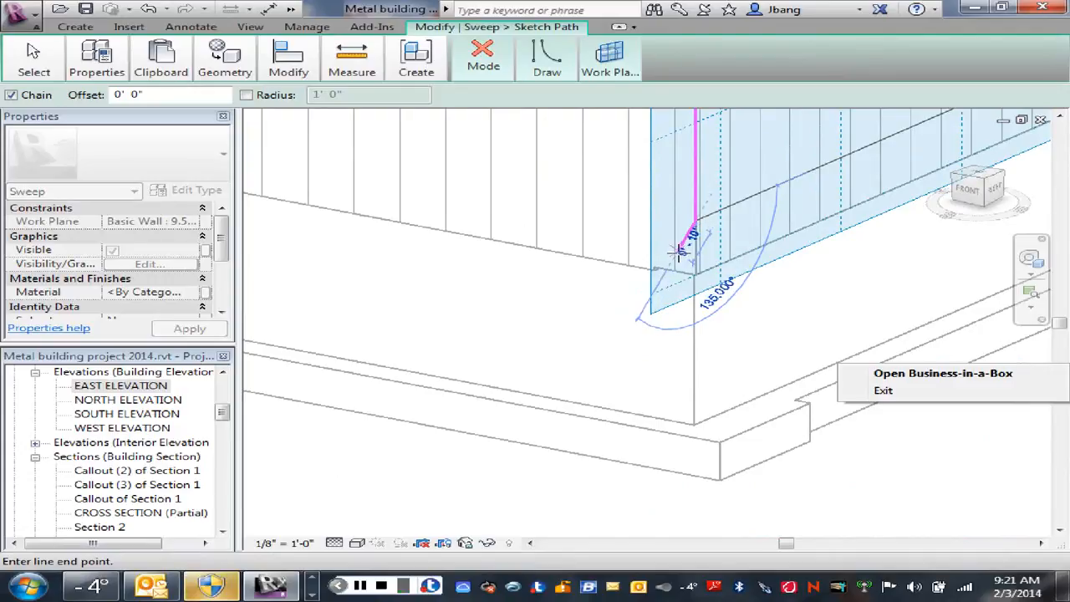
{"action": "right_click", "coordinate": [722, 231]}
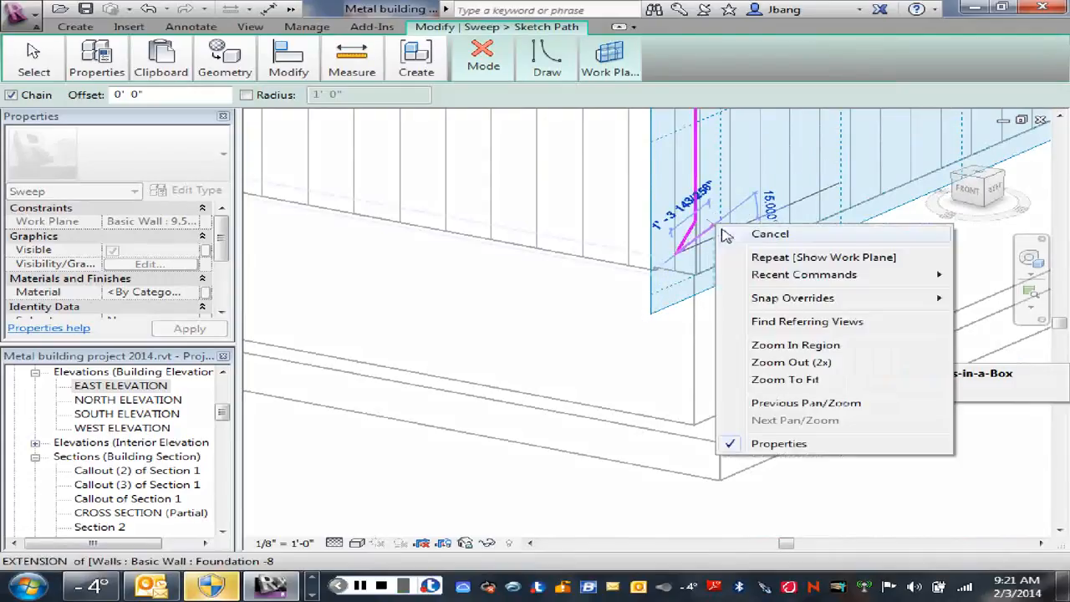
{"action": "left_click", "coordinate": [735, 237]}
{"action": "right_click", "coordinate": [745, 232]}
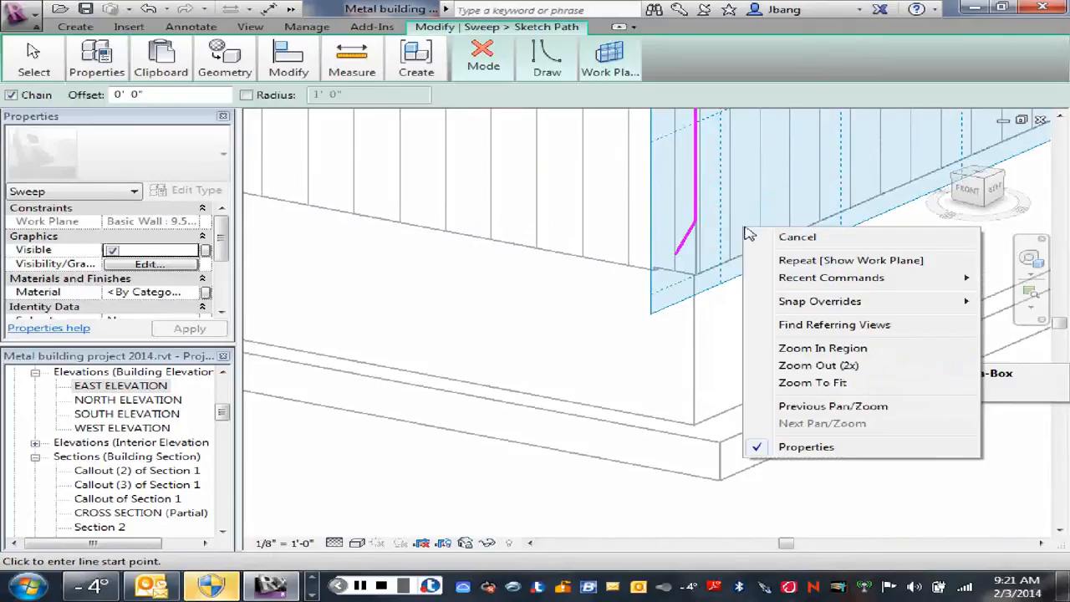
{"action": "left_click", "coordinate": [752, 234]}
{"action": "scroll", "coordinate": [744, 215], "scroll_direction": "down", "scroll_amount": 3}
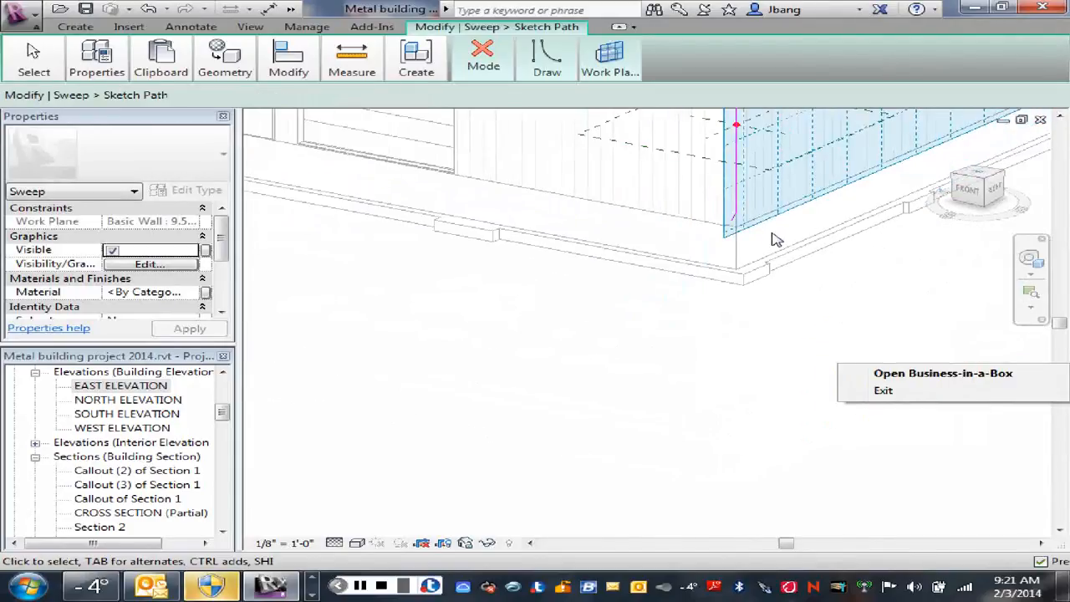
{"action": "mouse_move", "coordinate": [776, 240]}
{"action": "middle_mouse_down"}
{"action": "mouse_move", "coordinate": [771, 341]}
{"action": "mouse_move", "coordinate": [743, 375]}
{"action": "mouse_move", "coordinate": [740, 356]}
{"action": "middle_mouse_up"}
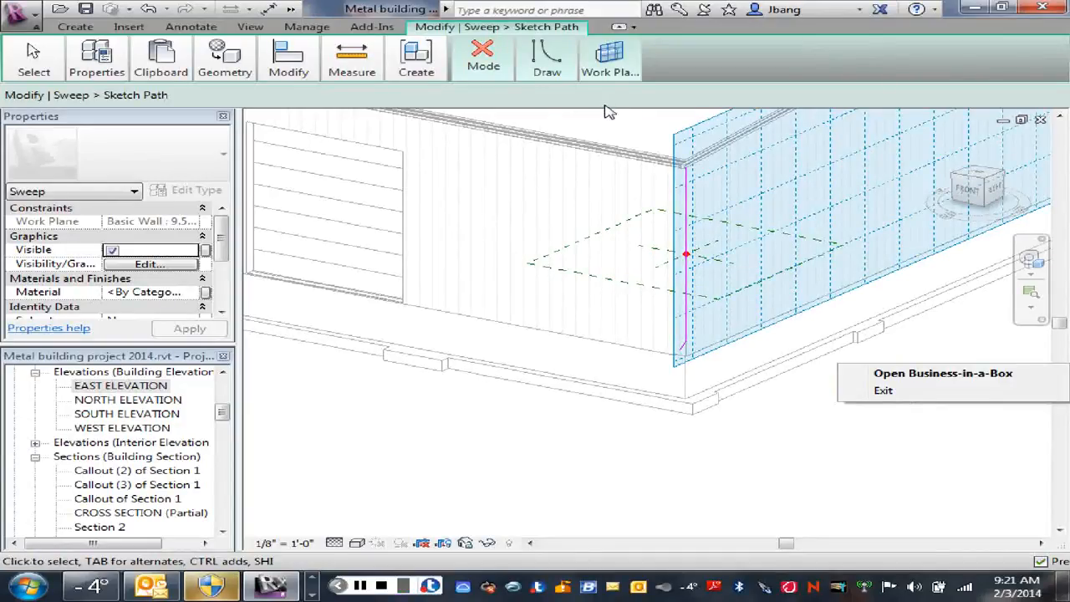
{"action": "left_click", "coordinate": [620, 27]}
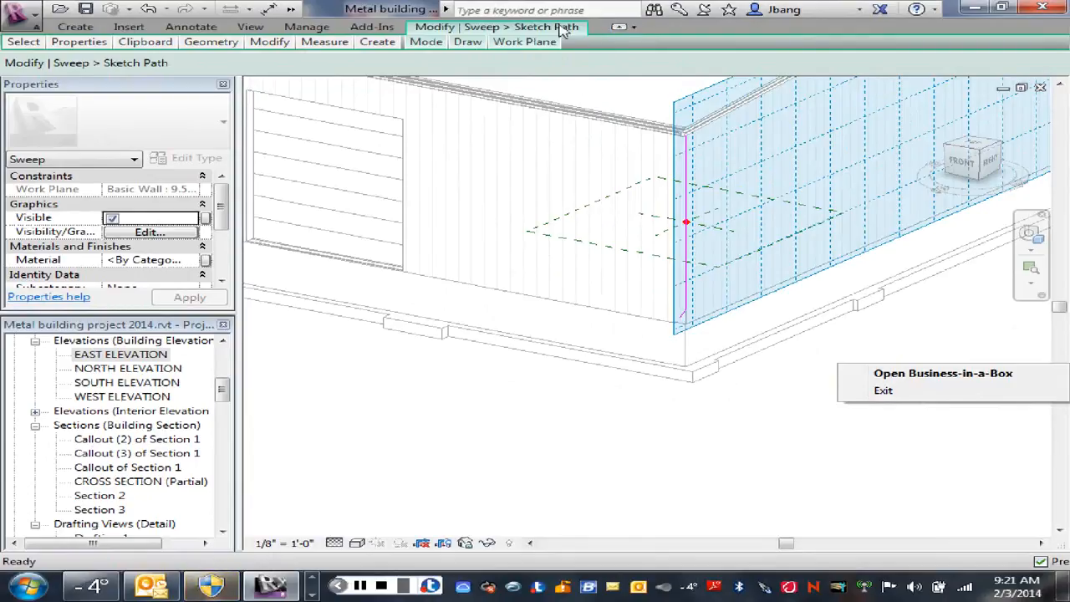
Step: Finish the sketched path and assign the MB Downspout-2 : MB Downspout-2 profile to the sweep
{"action": "left_click", "coordinate": [620, 27]}
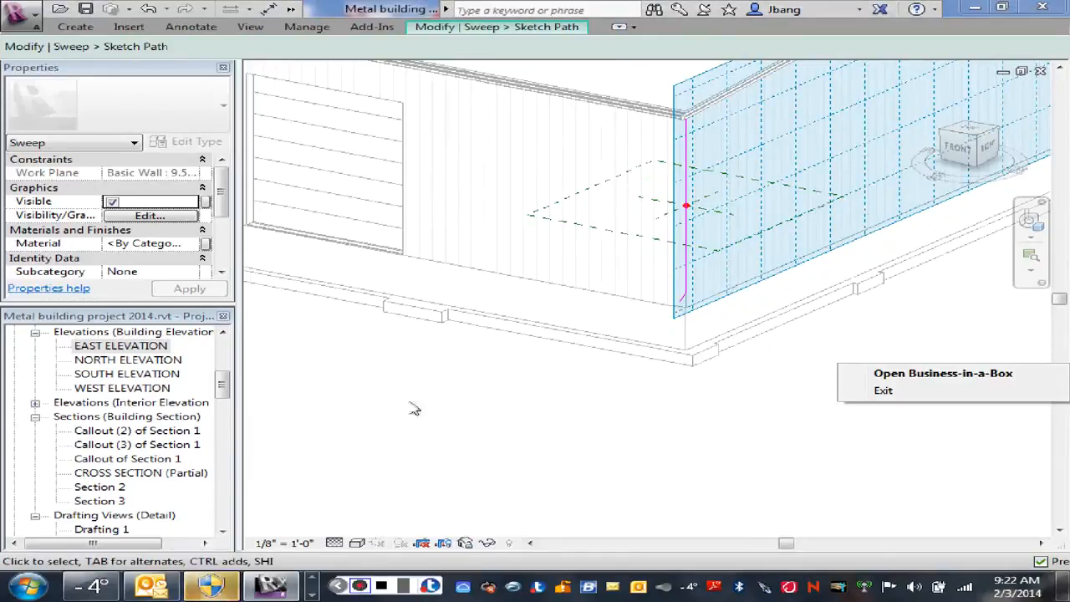
{"action": "left_click", "coordinate": [410, 128]}
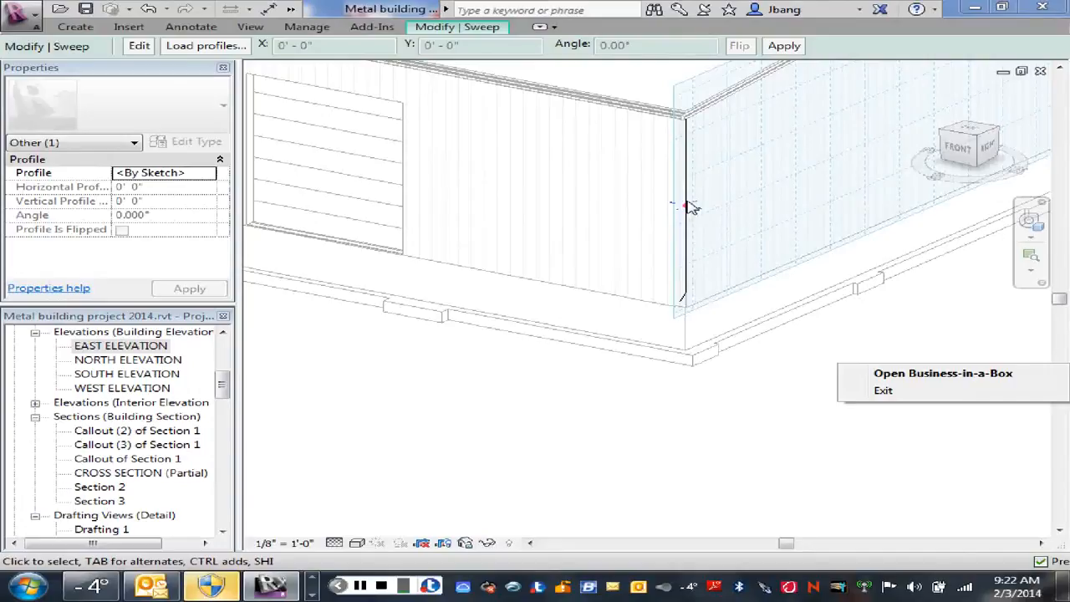
{"action": "left_click", "coordinate": [489, 30]}
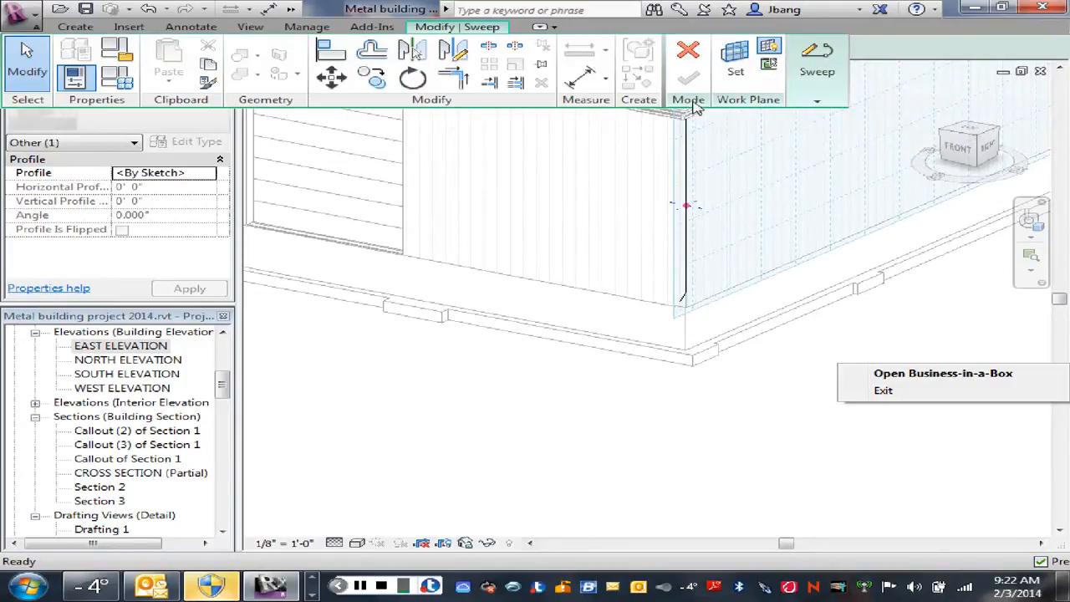
{"action": "left_click", "coordinate": [818, 102]}
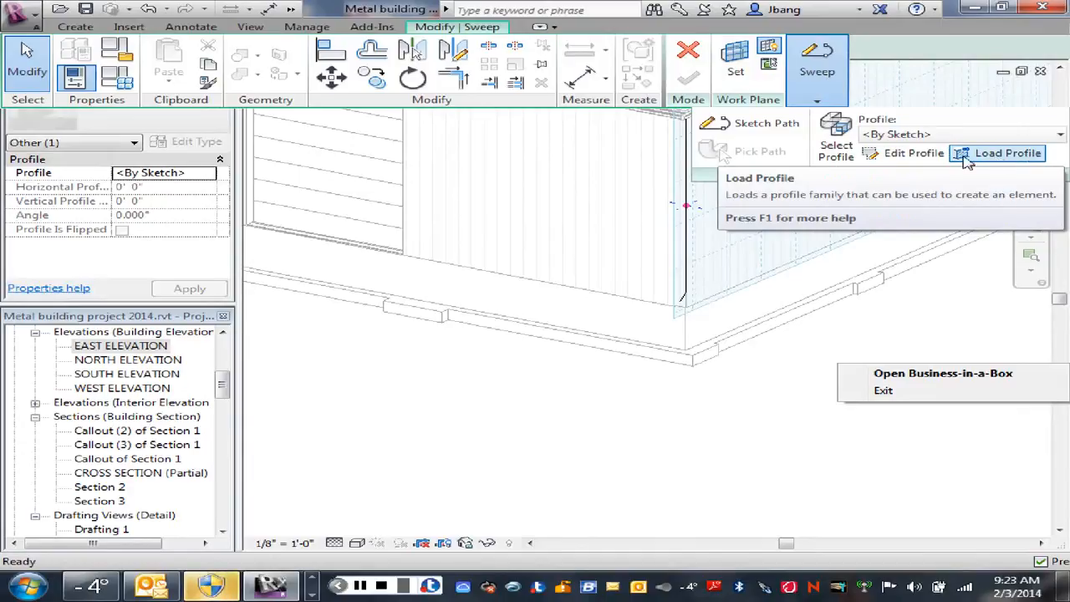
{"action": "left_click", "coordinate": [178, 173]}
{"action": "left_click", "coordinate": [207, 174]}
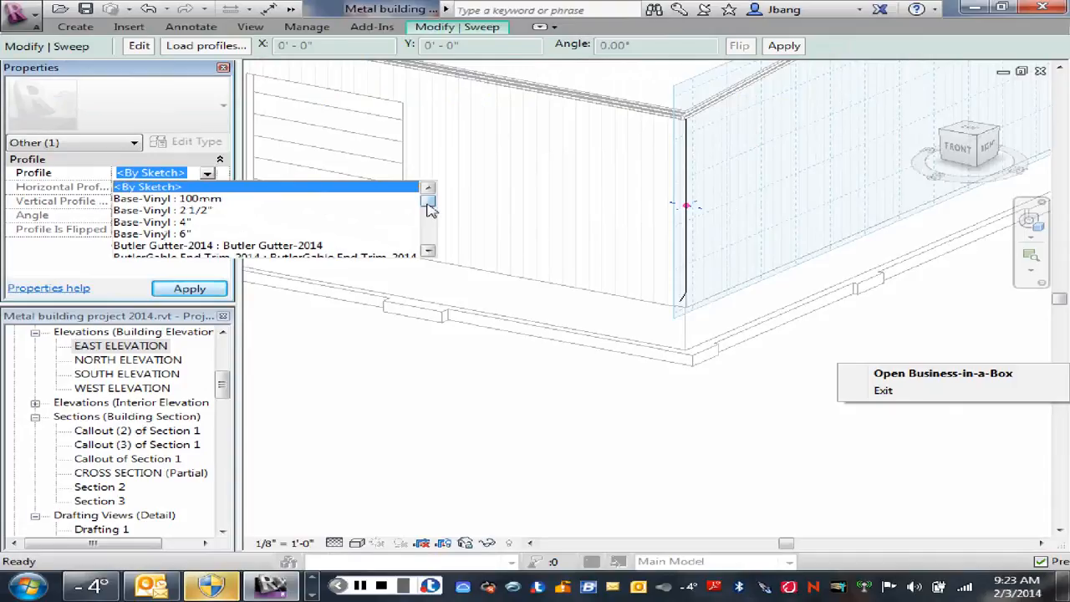
{"action": "mouse_move", "coordinate": [428, 209]}
{"action": "left_mouse_down"}
{"action": "mouse_move", "coordinate": [428, 241]}
{"action": "mouse_move", "coordinate": [425, 208]}
{"action": "mouse_move", "coordinate": [426, 229]}
{"action": "left_mouse_up"}
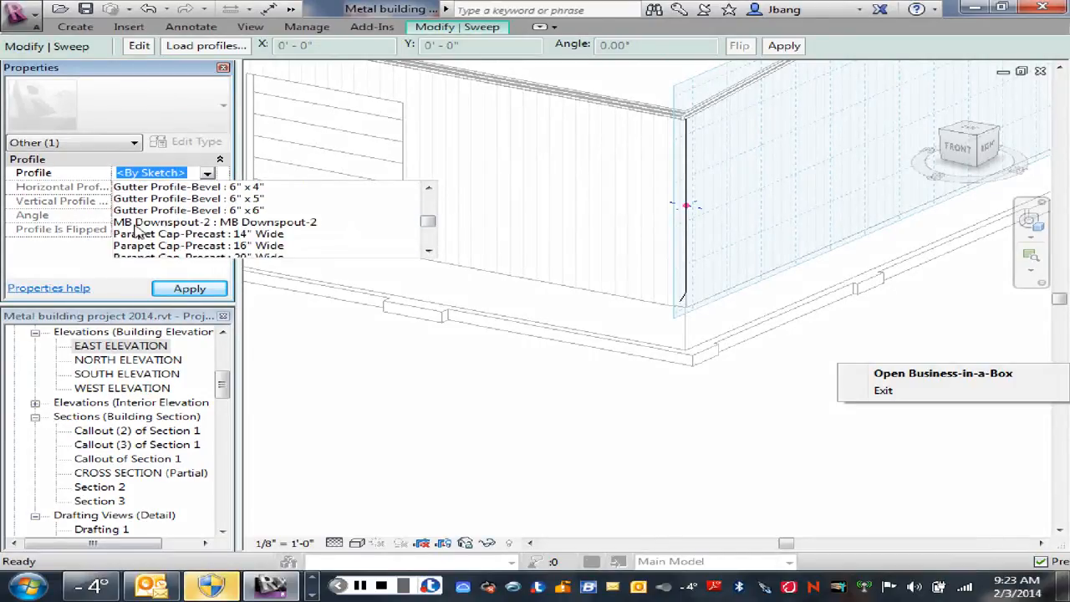
{"action": "left_click", "coordinate": [171, 222]}
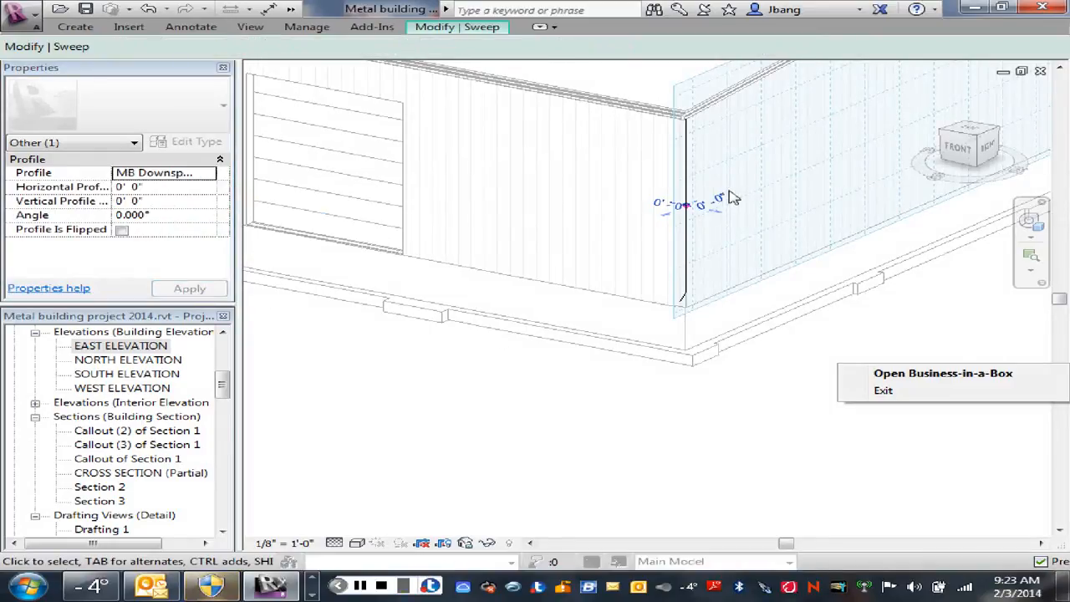
Step: Examine the downspout profile's orientation and placement relative to the sweep path at the wall corner
{"action": "scroll", "coordinate": [698, 207], "scroll_direction": "up", "scroll_amount": 2}
{"action": "scroll", "coordinate": [701, 205], "scroll_direction": "up", "scroll_amount": 4}
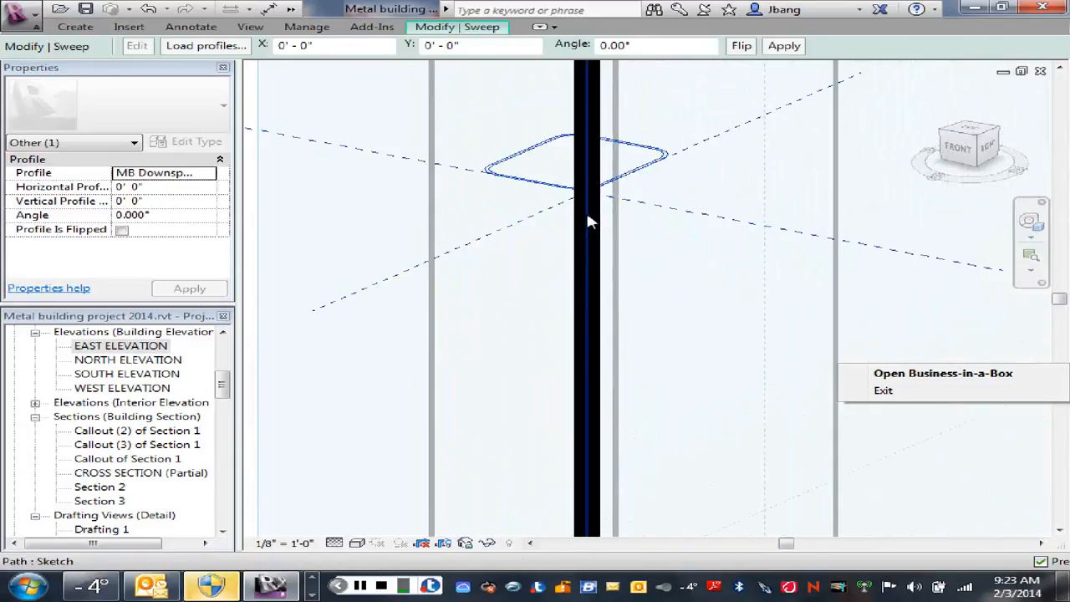
{"action": "scroll", "coordinate": [480, 132], "scroll_direction": "up", "scroll_amount": 3}
{"action": "scroll", "coordinate": [513, 167], "scroll_direction": "down", "scroll_amount": 5}
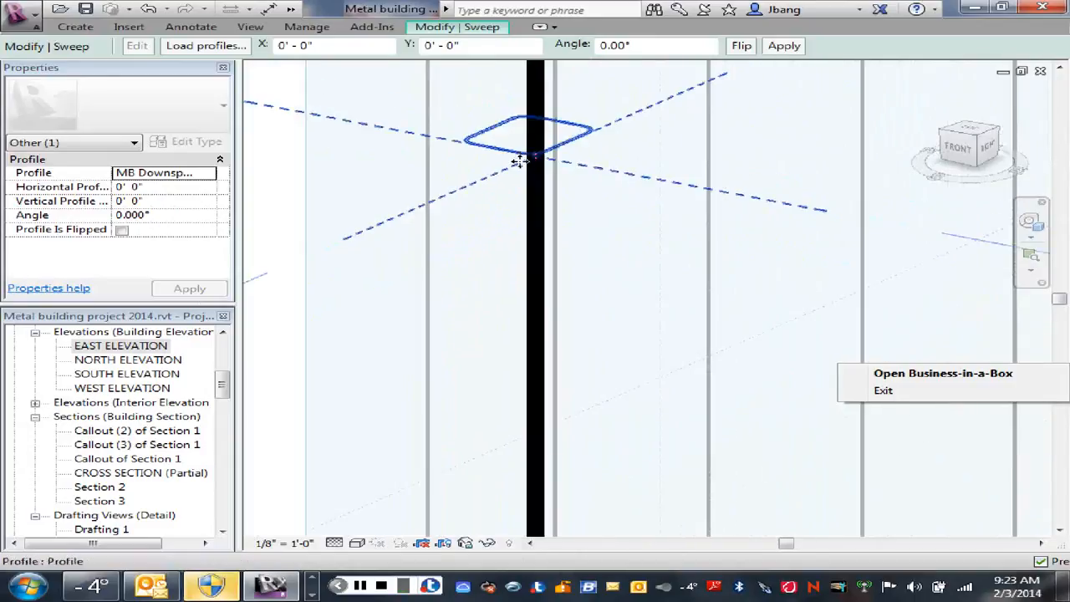
{"action": "scroll", "coordinate": [520, 162], "scroll_direction": "down", "scroll_amount": 2}
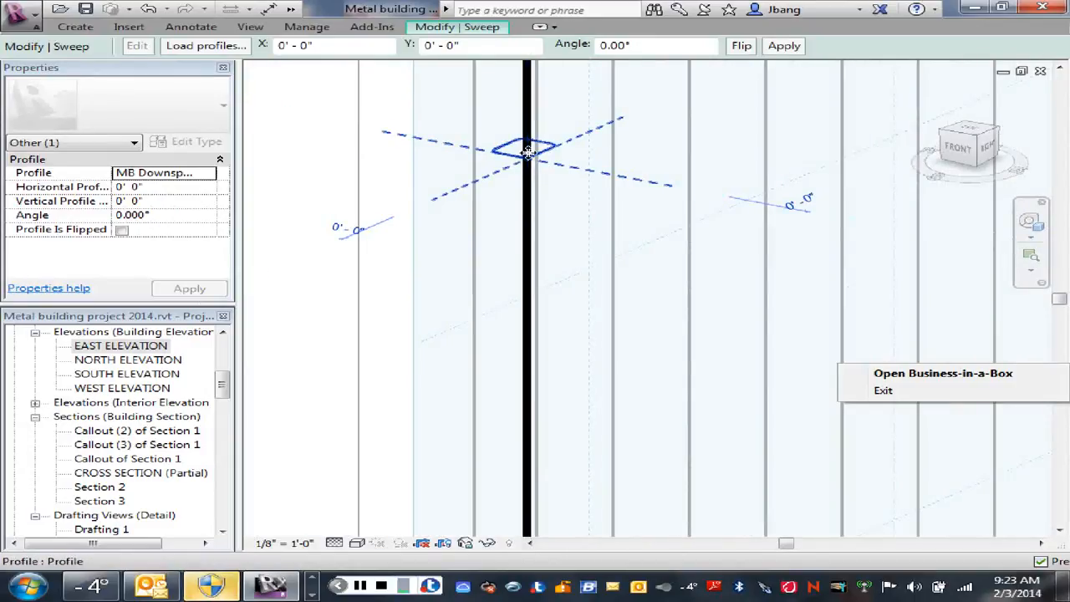
{"action": "scroll", "coordinate": [538, 176], "scroll_direction": "up", "scroll_amount": 1}
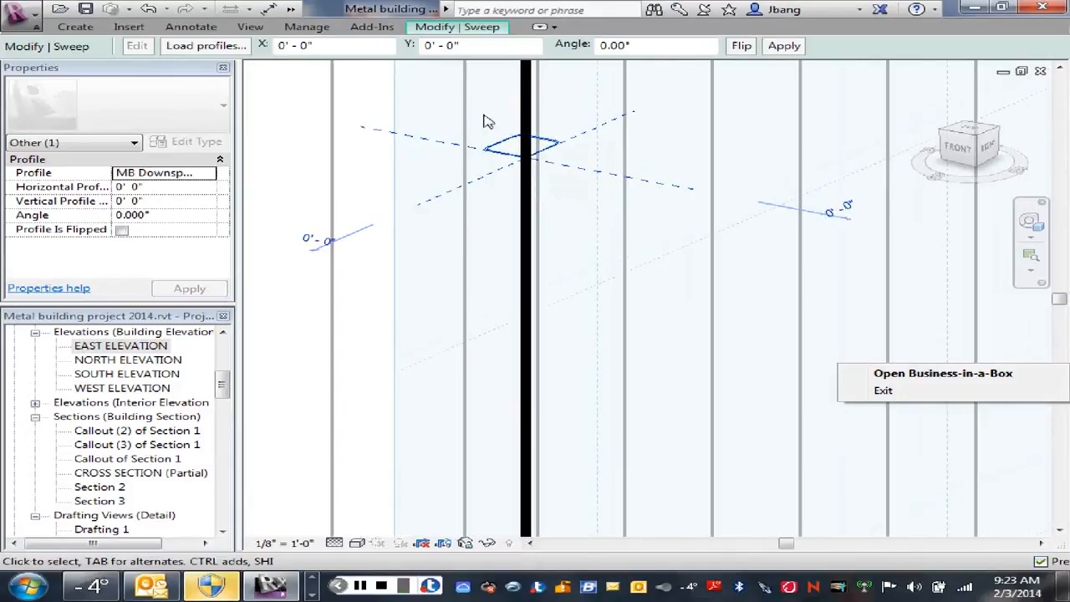
{"action": "scroll", "coordinate": [708, 112], "scroll_direction": "down", "scroll_amount": 2}
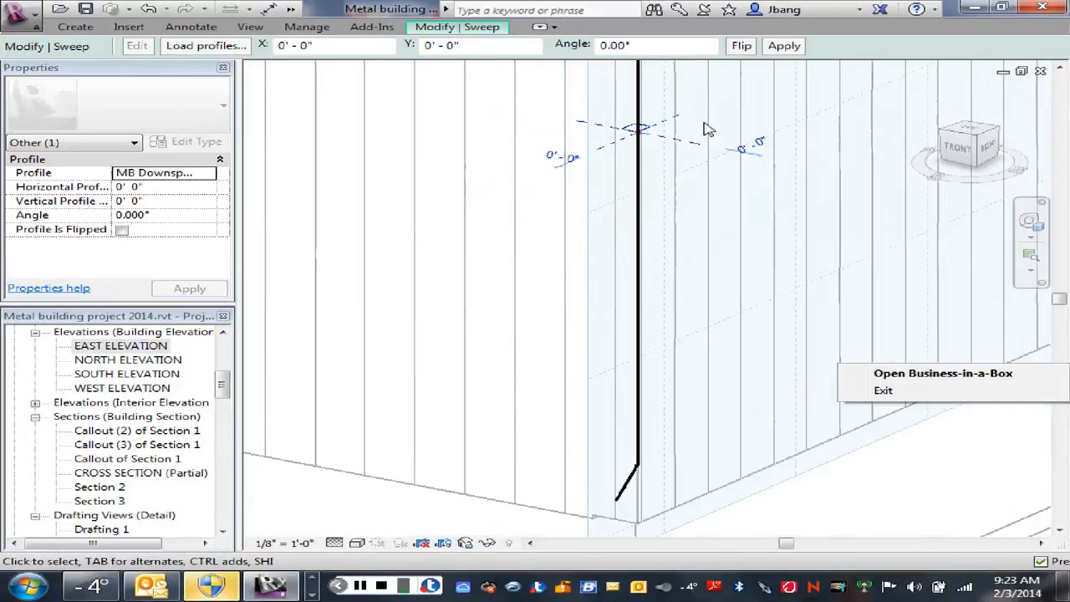
{"action": "middle_click_drag", "start_coordinate": [705, 132], "coordinate": [710, 180]}
{"action": "scroll", "coordinate": [713, 94], "scroll_direction": "up", "scroll_amount": 2}
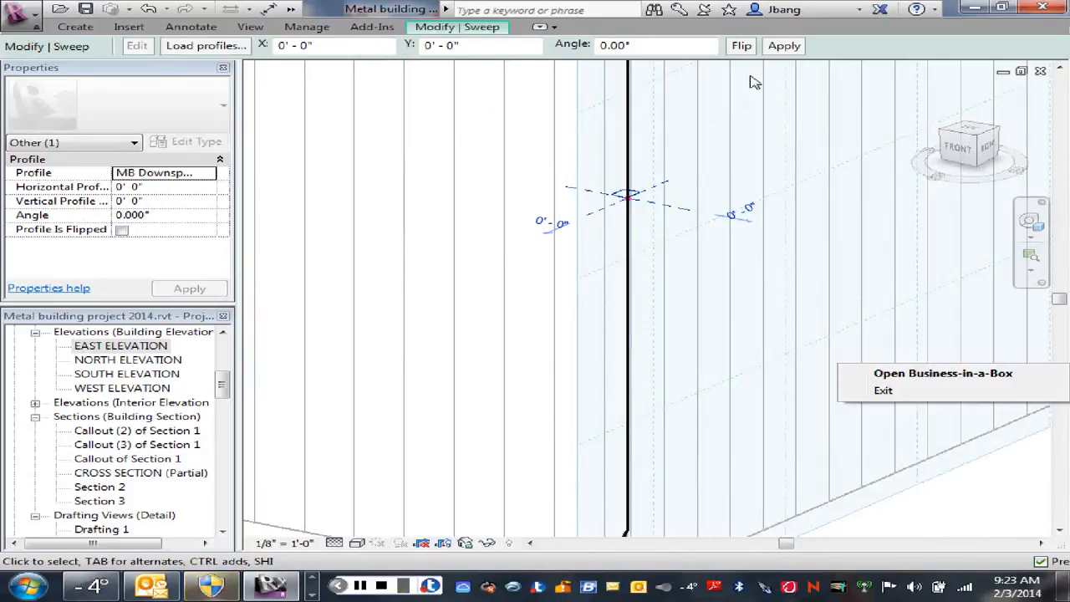
Step: Finish the downspout sweep, check its kick-out end at the wall base, and finish the in-place model
{"action": "left_click", "coordinate": [489, 27]}
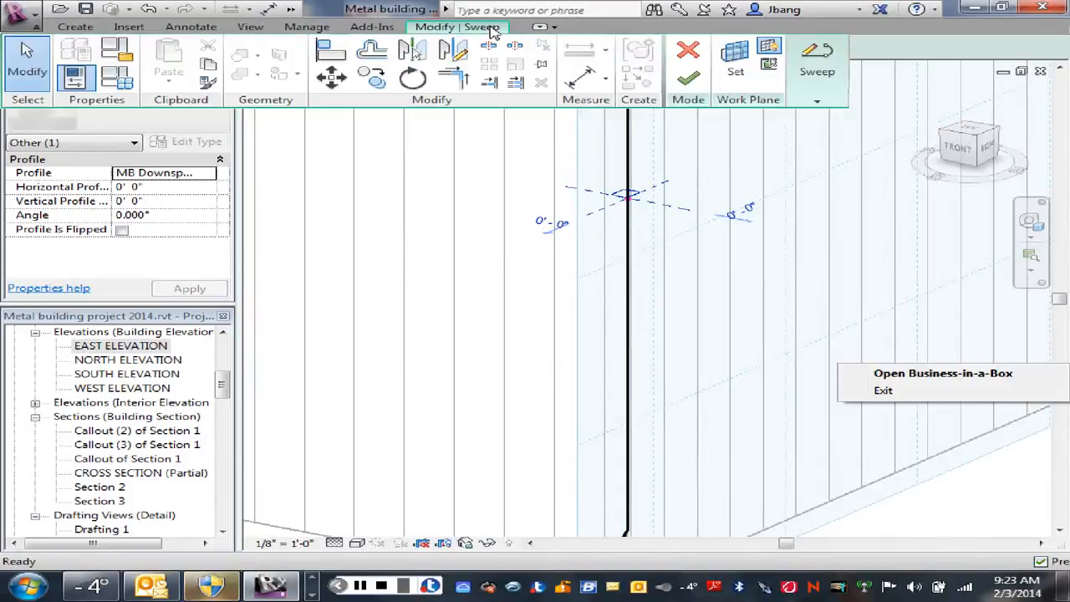
{"action": "left_click", "coordinate": [688, 79]}
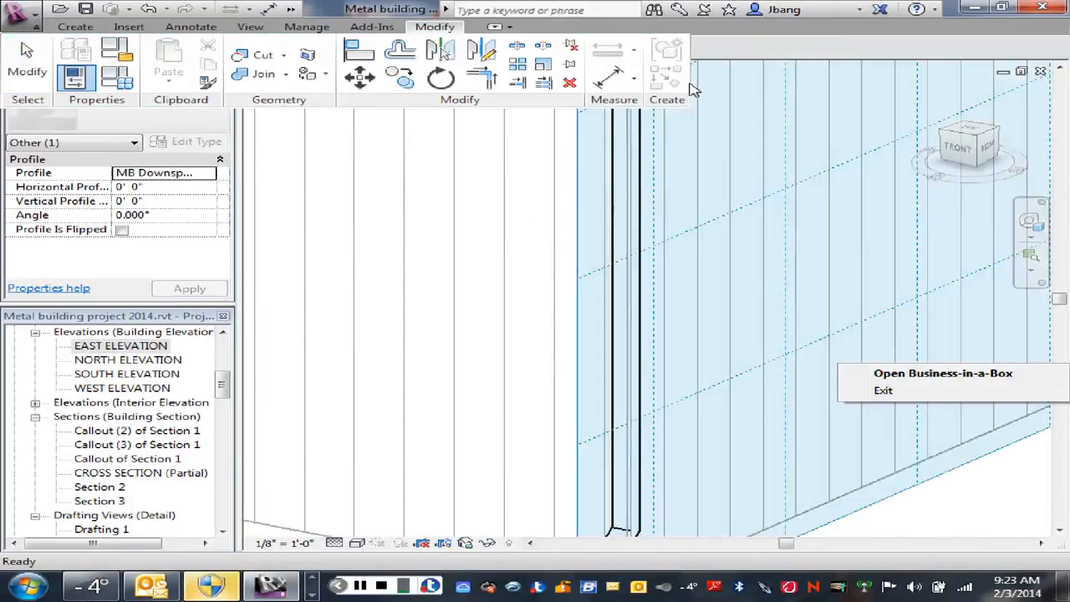
{"action": "scroll", "coordinate": [688, 319], "scroll_direction": "down", "scroll_amount": 3}
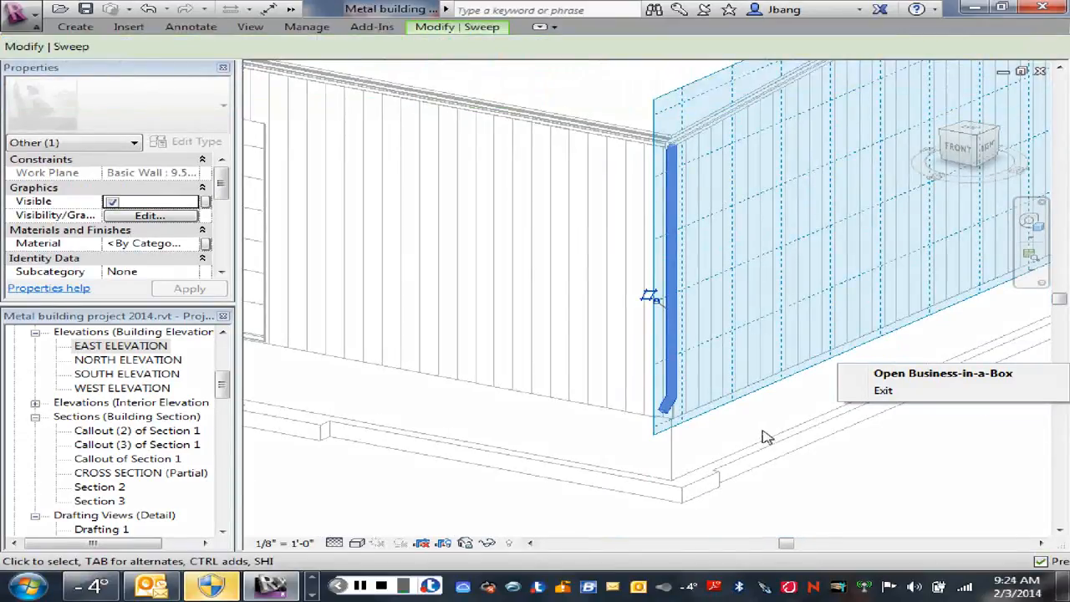
{"action": "scroll", "coordinate": [666, 430], "scroll_direction": "up", "scroll_amount": 5}
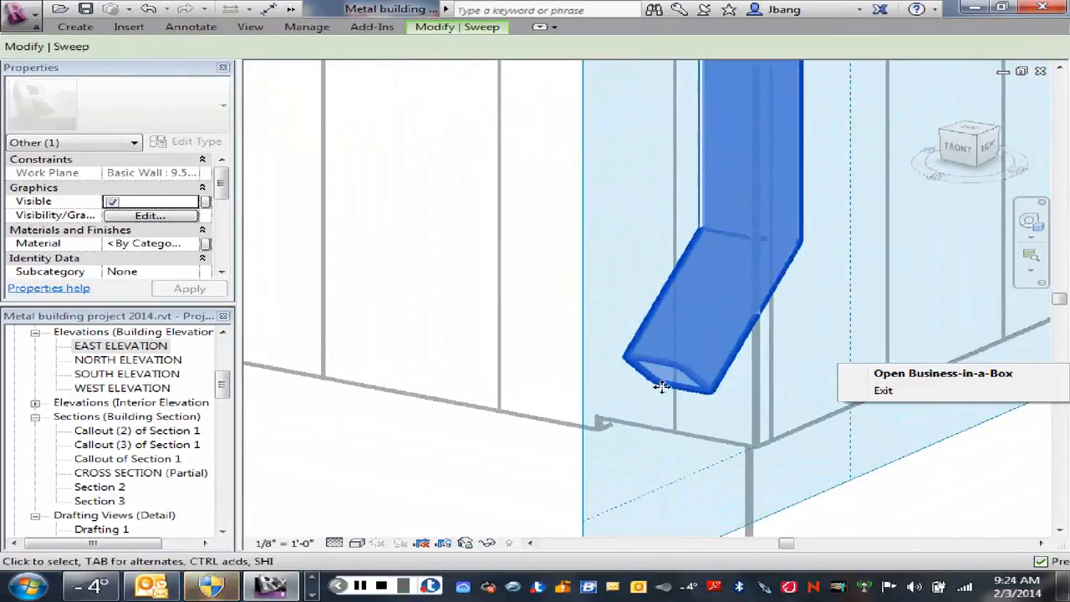
{"action": "scroll", "coordinate": [809, 376], "scroll_direction": "down", "scroll_amount": 3}
{"action": "scroll", "coordinate": [810, 376], "scroll_direction": "down", "scroll_amount": 5}
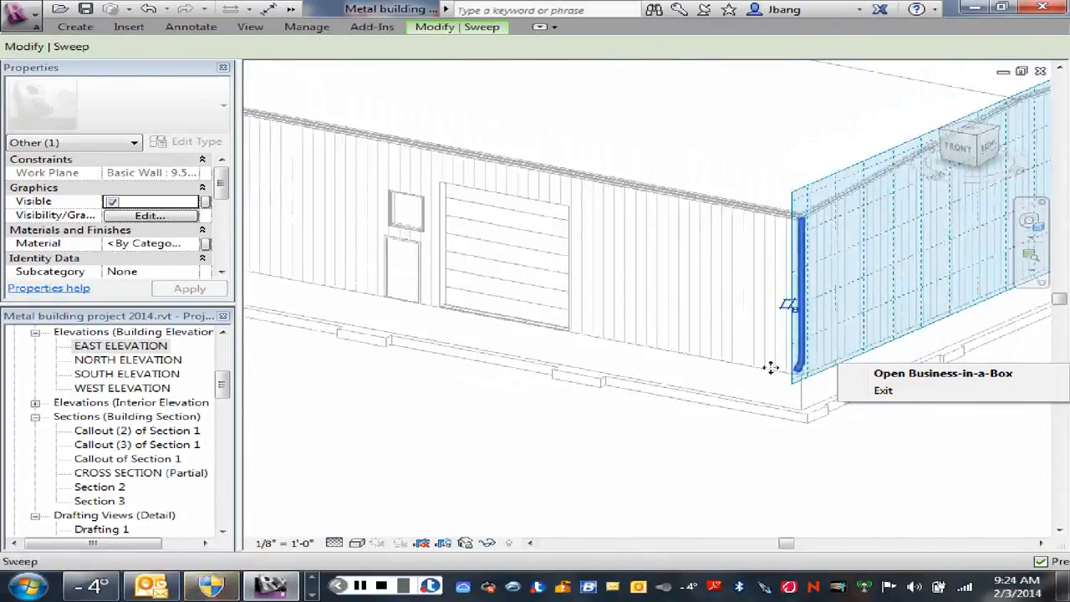
{"action": "left_click", "coordinate": [488, 31]}
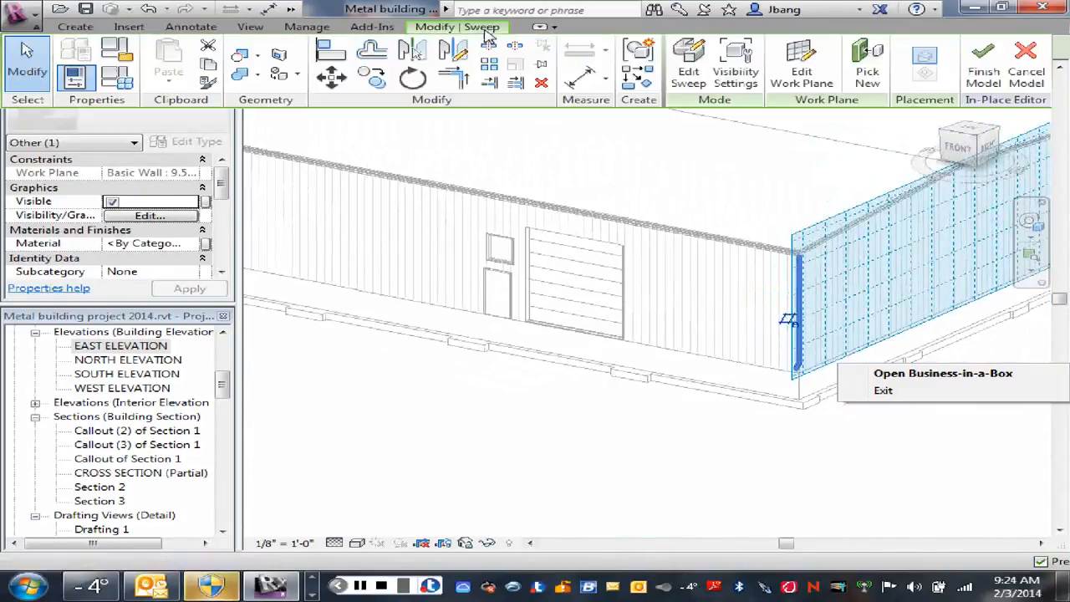
{"action": "left_click", "coordinate": [983, 64]}
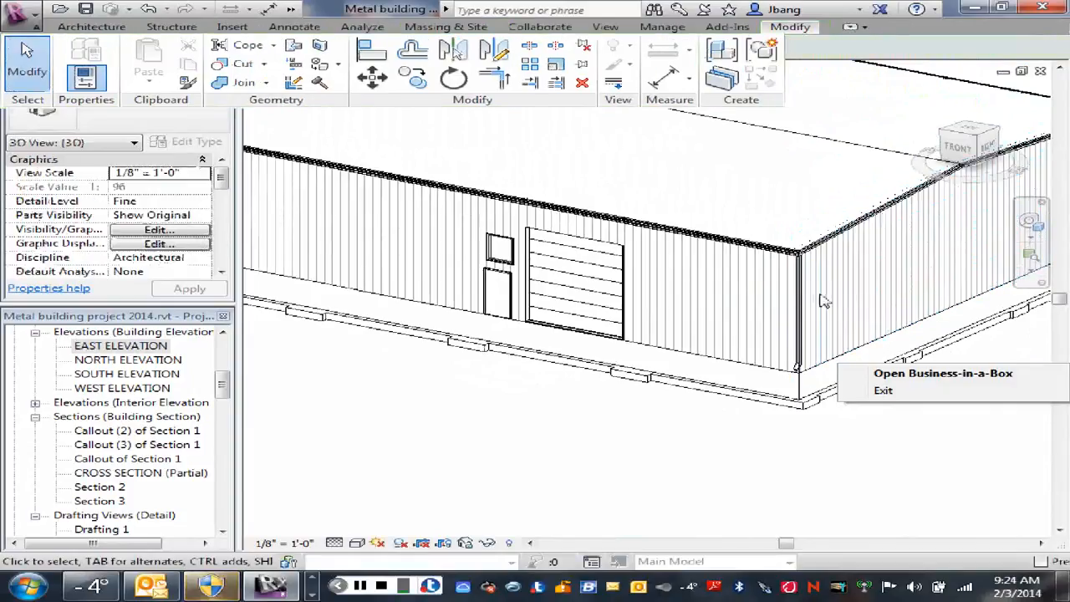
Step: Inspect the downspout at the building corner in 3D and open the EAST ELEVATION view at that corner
{"action": "scroll", "coordinate": [823, 300], "scroll_direction": "up", "scroll_amount": 3}
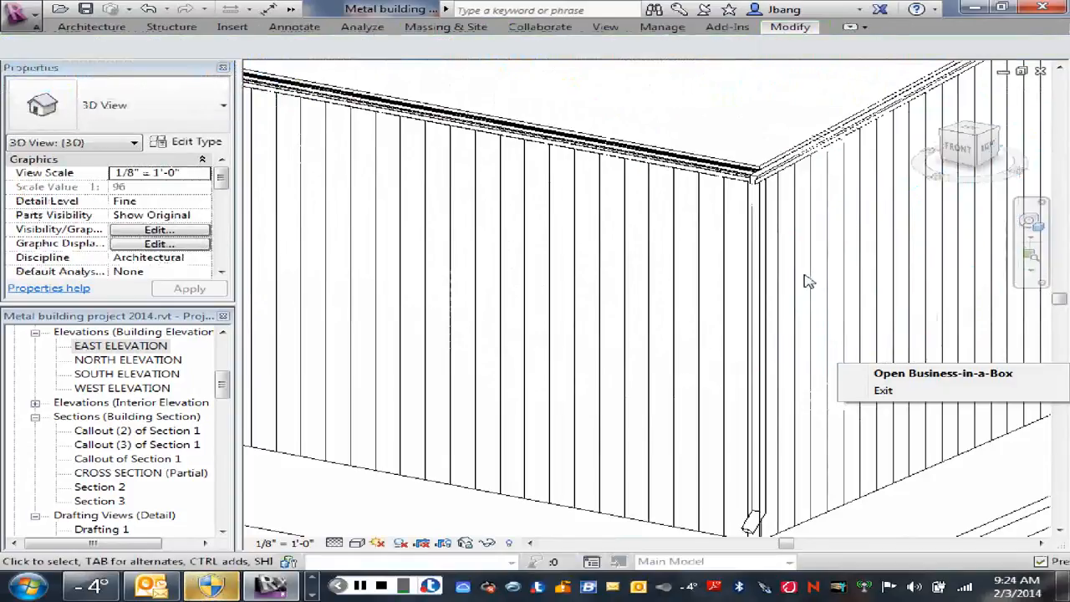
{"action": "scroll", "coordinate": [806, 279], "scroll_direction": "up", "scroll_amount": 2}
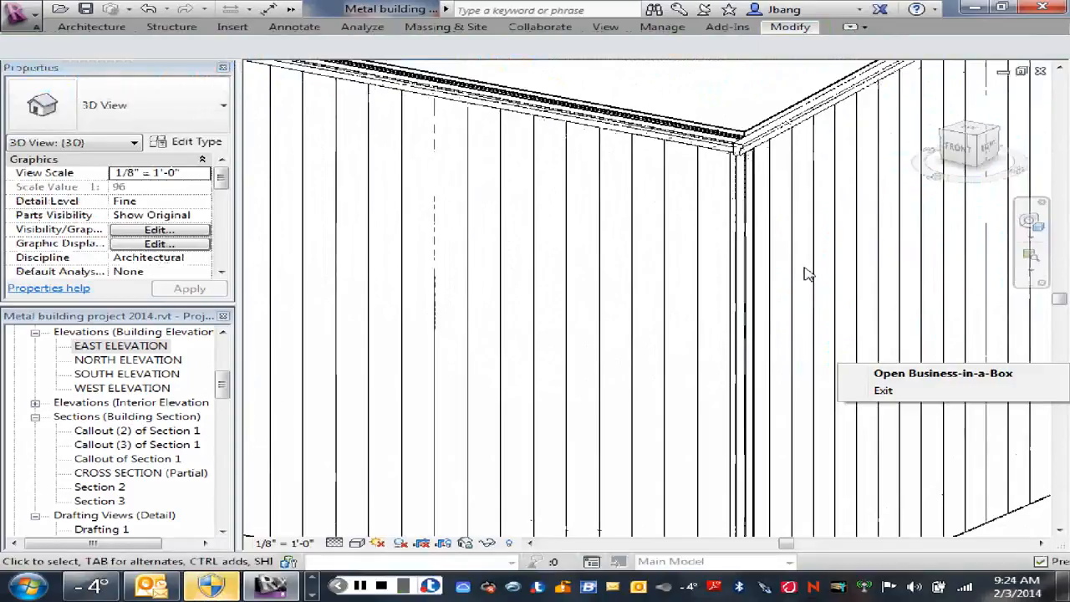
{"action": "middle_click_drag", "start_coordinate": [804, 268], "coordinate": [804, 104]}
{"action": "scroll", "coordinate": [769, 401], "scroll_direction": "up", "scroll_amount": 4}
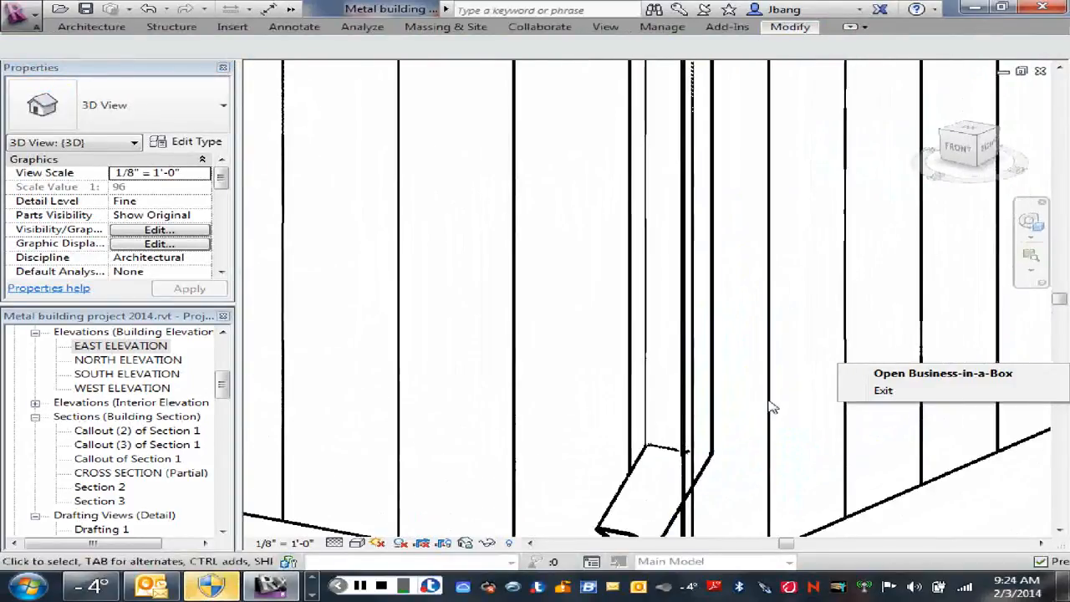
{"action": "scroll", "coordinate": [770, 407], "scroll_direction": "down", "scroll_amount": 3}
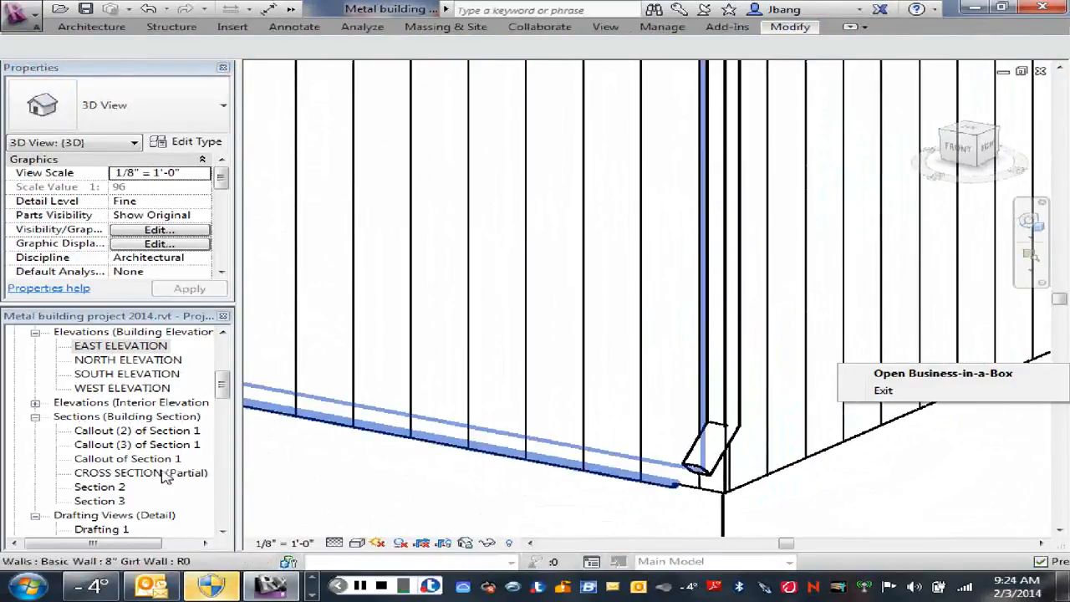
{"action": "double_click", "coordinate": [101, 388]}
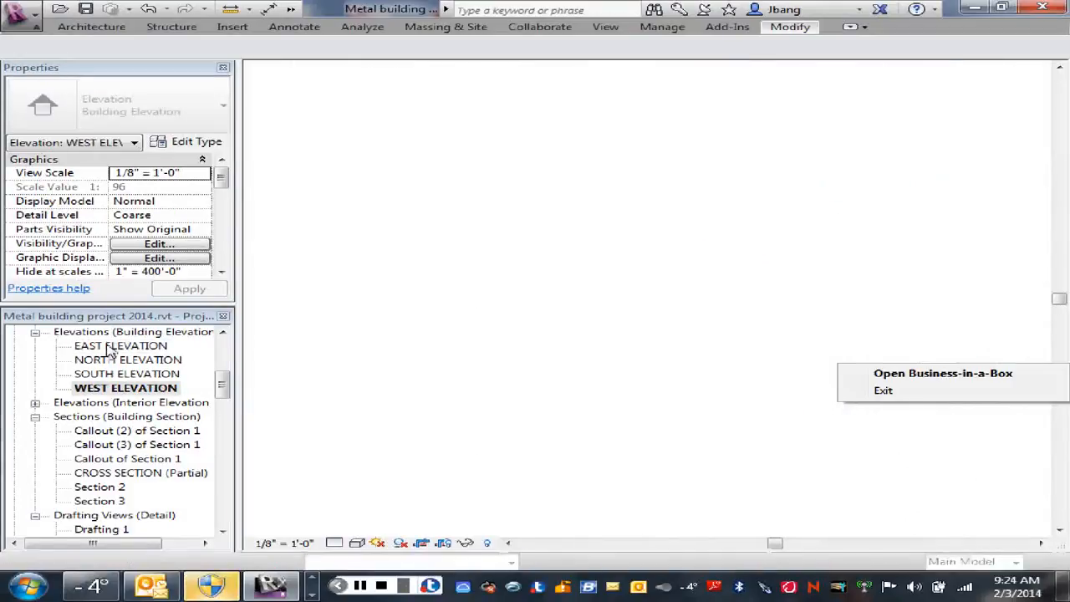
{"action": "double_click", "coordinate": [110, 346]}
{"action": "scroll", "coordinate": [605, 364], "scroll_direction": "up", "scroll_amount": 1}
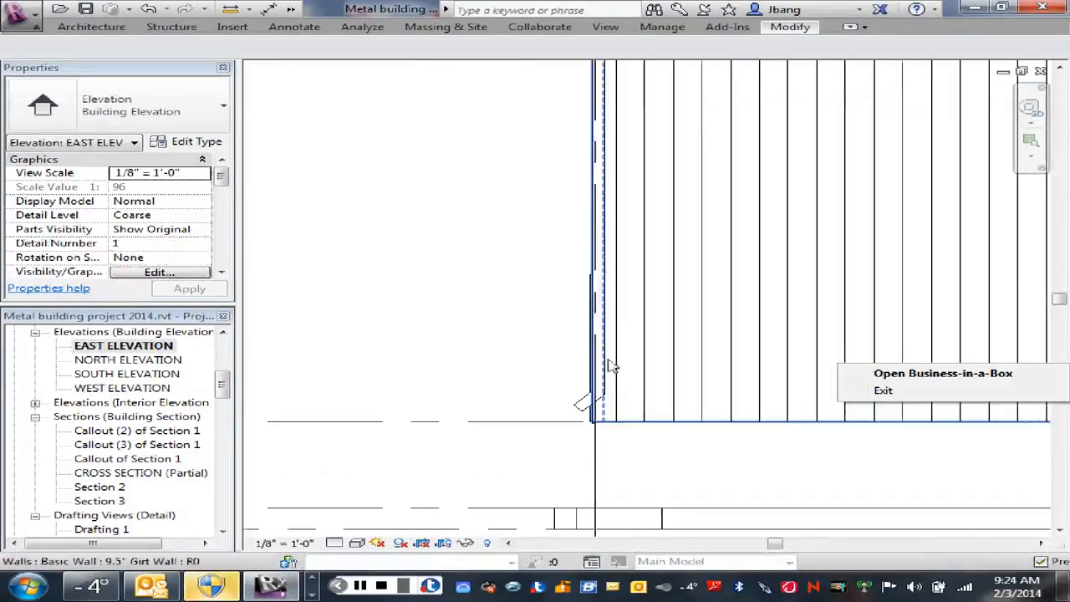
{"action": "middle_click_drag", "start_coordinate": [649, 320], "coordinate": [674, 433]}
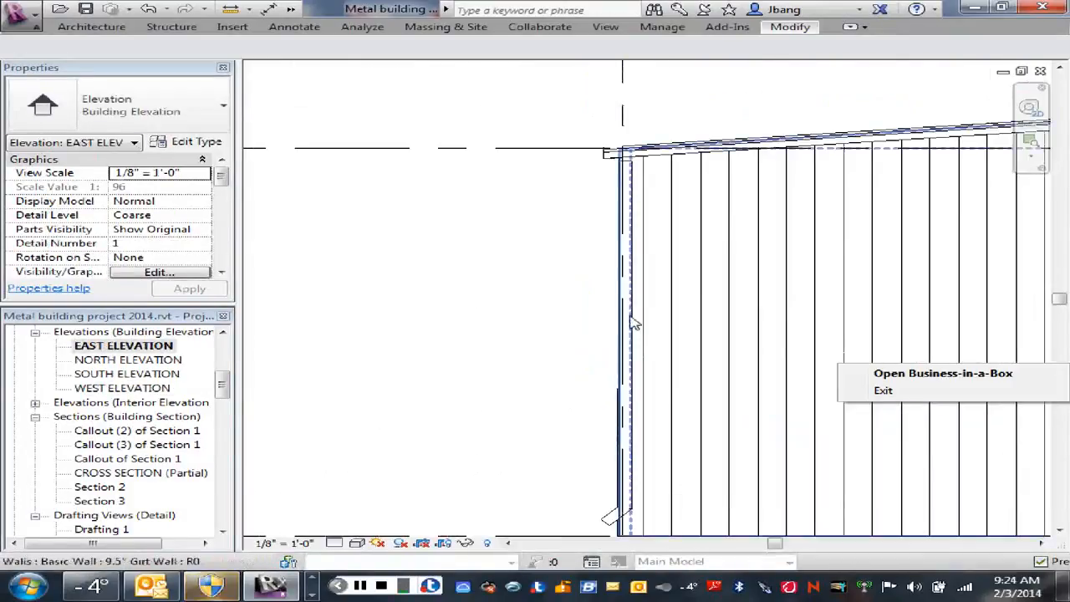
Step: Select the in-place Downspout in the east elevation and open it for in-place editing
{"action": "left_click", "coordinate": [635, 328]}
{"action": "left_click", "coordinate": [511, 332]}
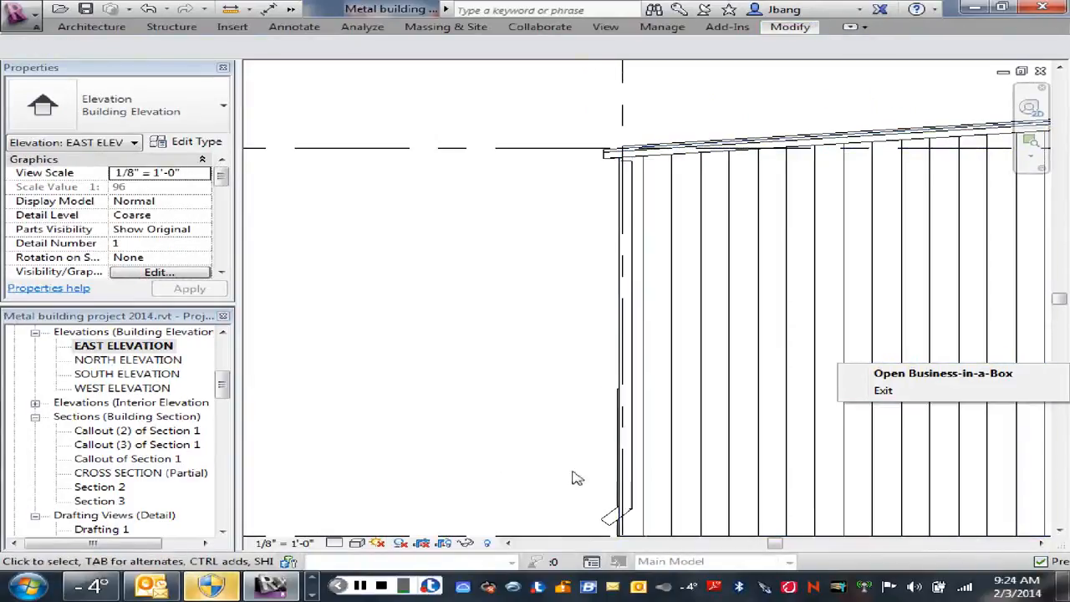
{"action": "left_click", "coordinate": [607, 524]}
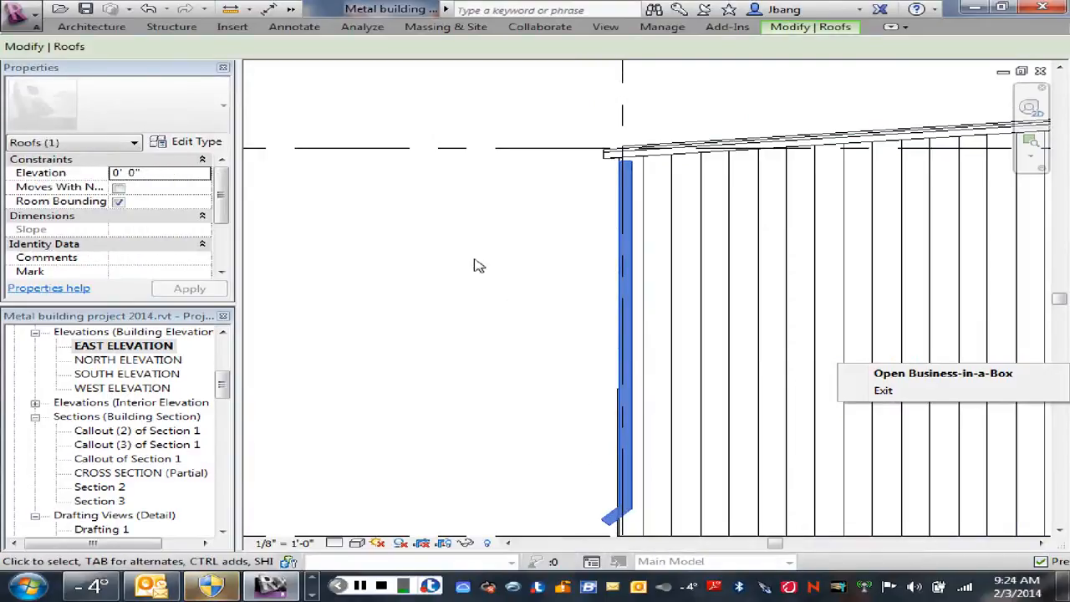
{"action": "left_click", "coordinate": [893, 28]}
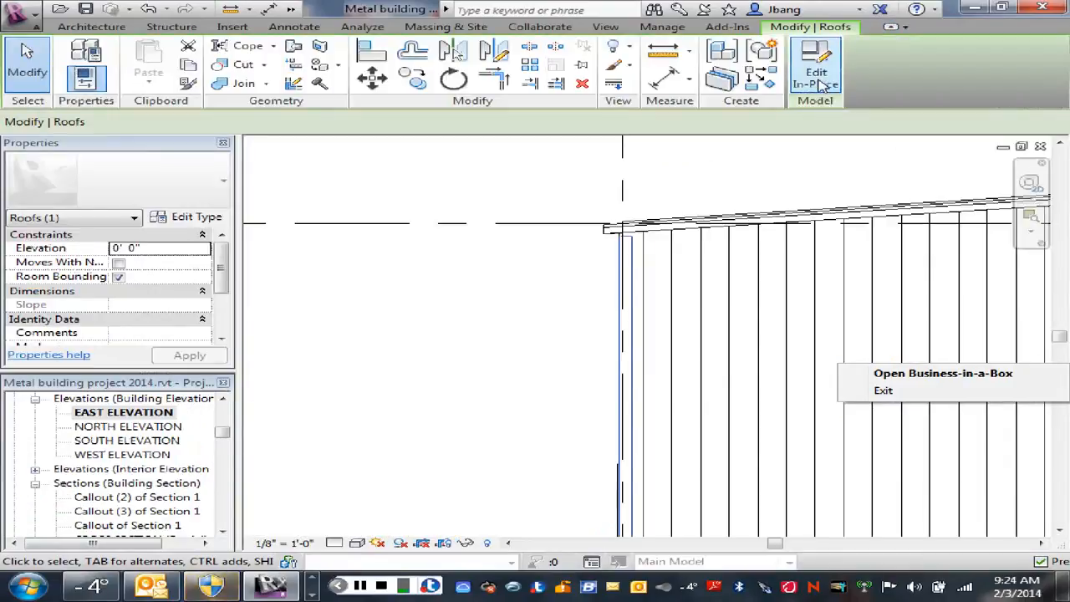
{"action": "left_click", "coordinate": [822, 87]}
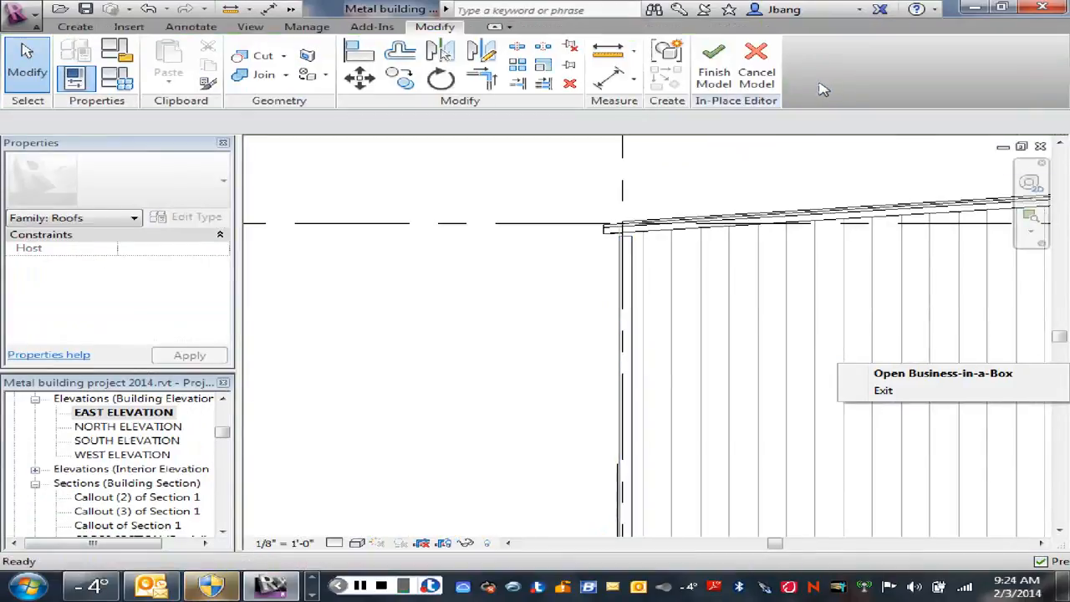
Step: Dissociate the downspout sweep from its work plane and move it horizontally about 0'-6" outward, against the front wall's outer face
{"action": "left_click", "coordinate": [619, 338]}
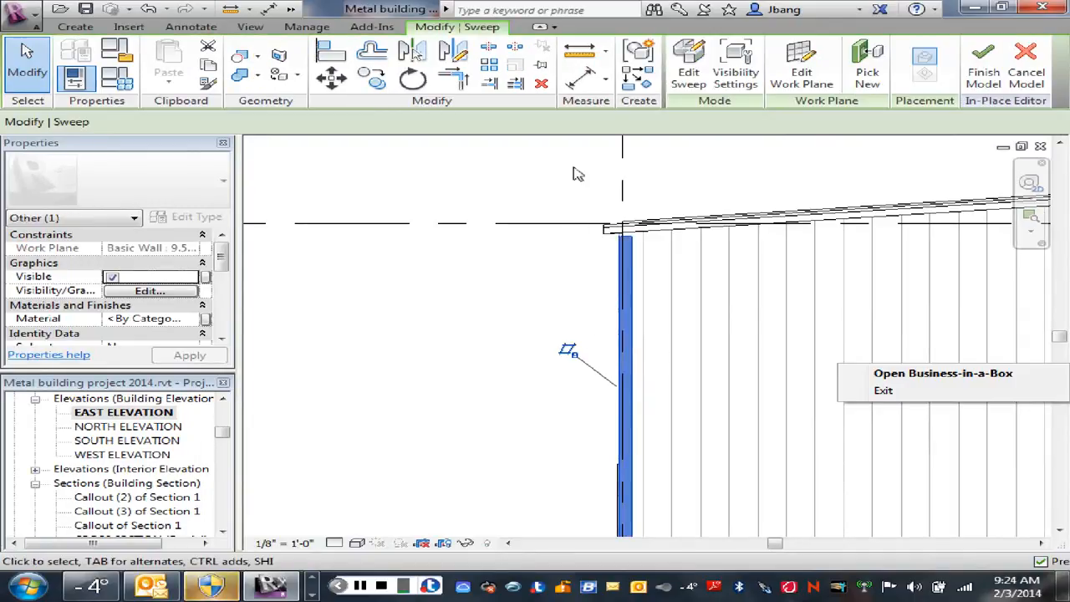
{"action": "left_click", "coordinate": [574, 355]}
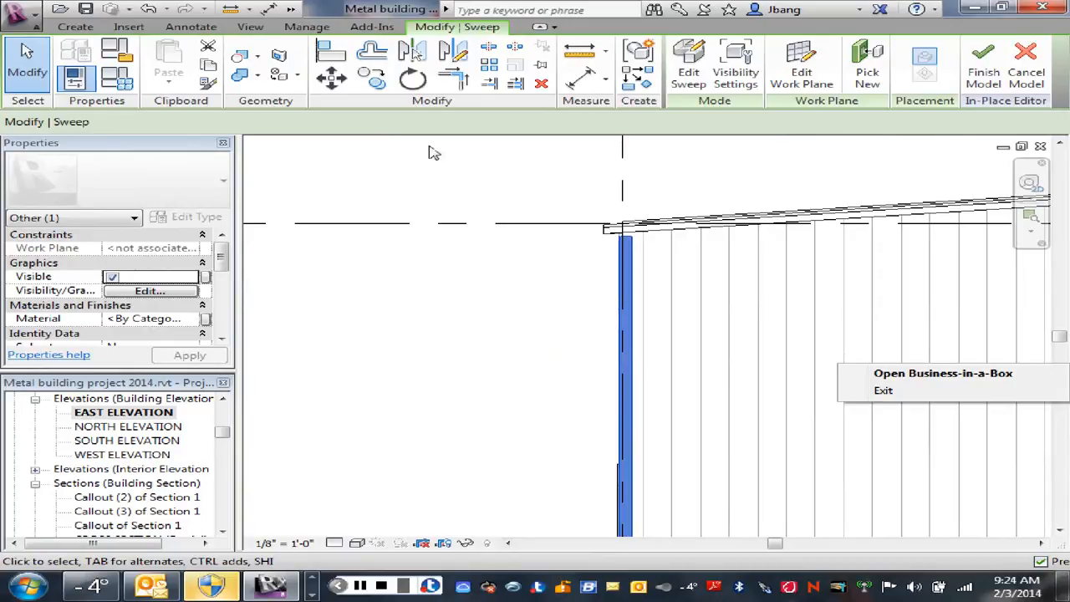
{"action": "key", "text": "m"}
{"action": "key", "text": "v"}
{"action": "left_click", "coordinate": [585, 361]}
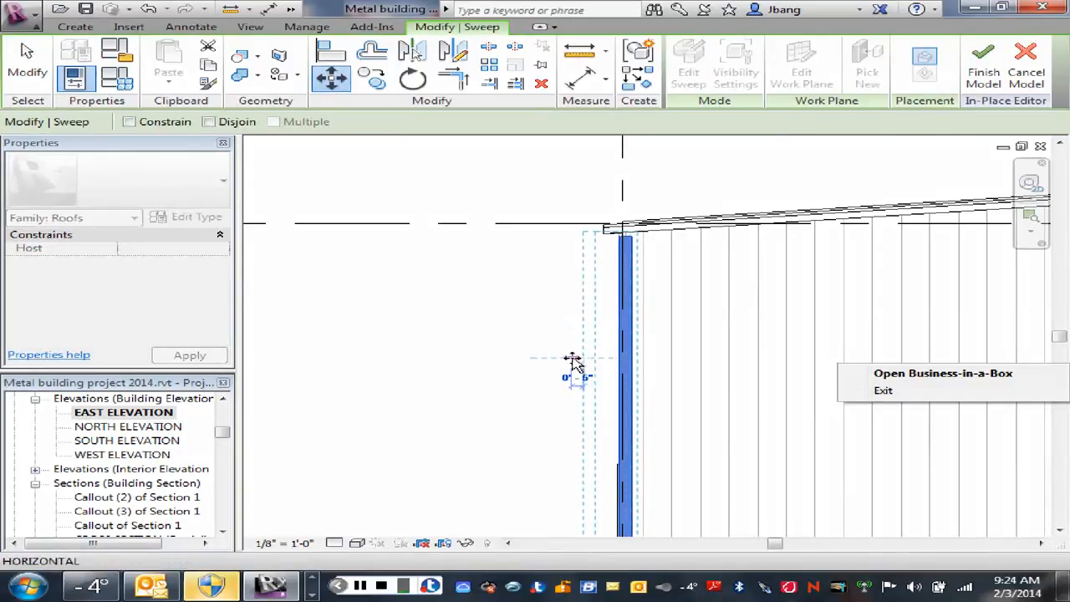
{"action": "left_click", "coordinate": [569, 358]}
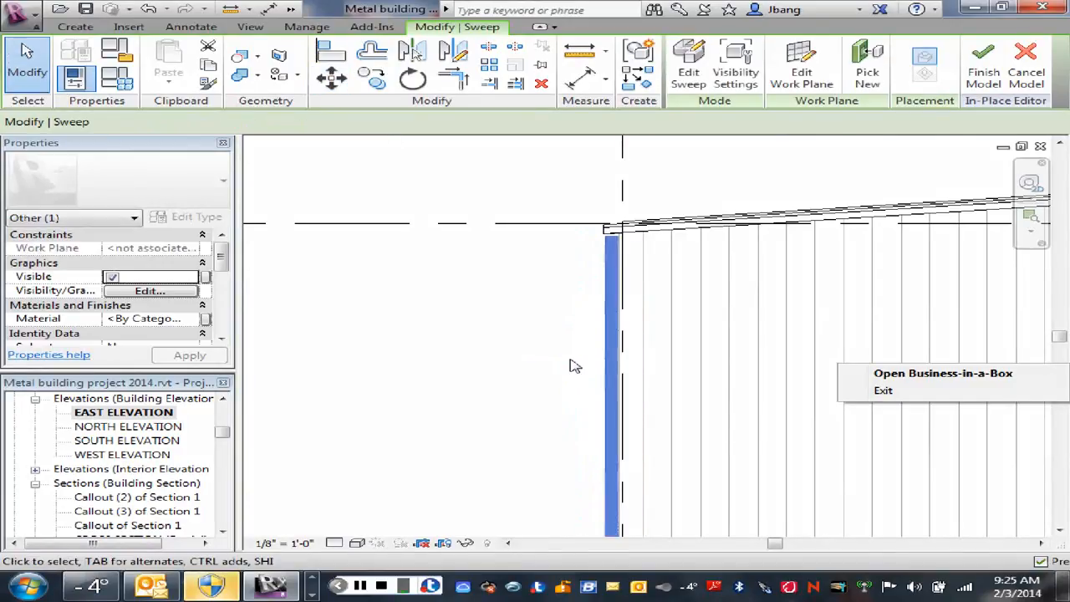
Step: Deselect the moved downspout sweep and finish the in-place model
{"action": "key", "text": "Escape"}
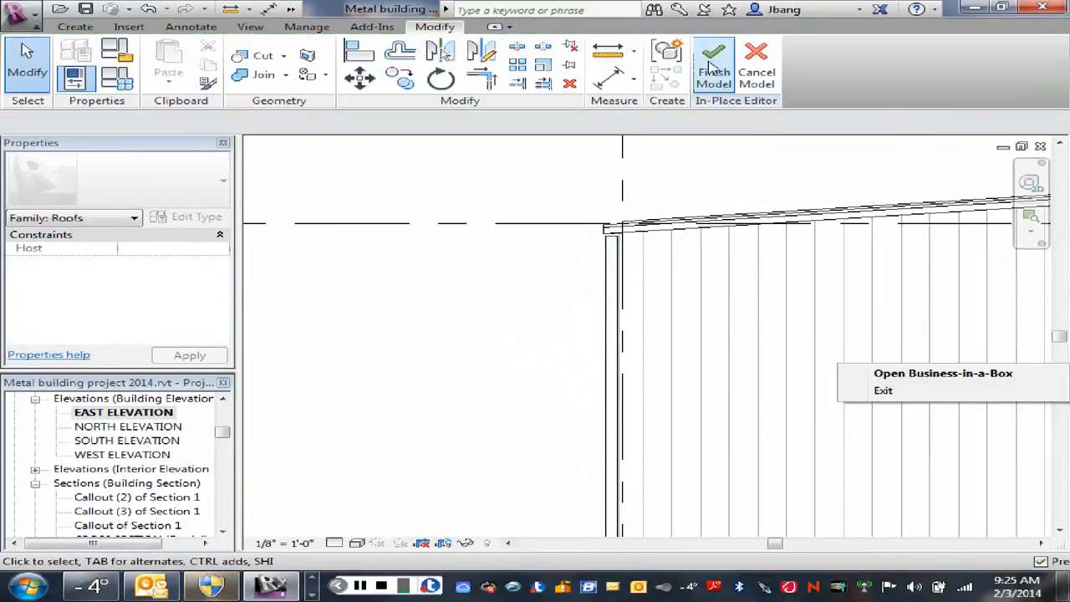
{"action": "left_click", "coordinate": [713, 67]}
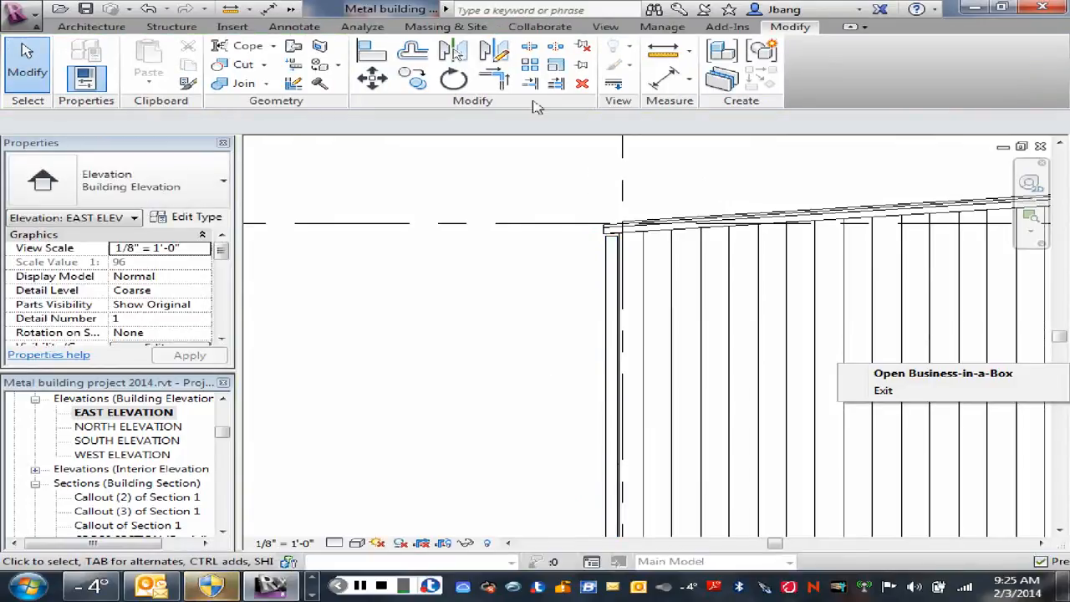
{"action": "scroll", "coordinate": [475, 323], "scroll_direction": "down", "scroll_amount": 1}
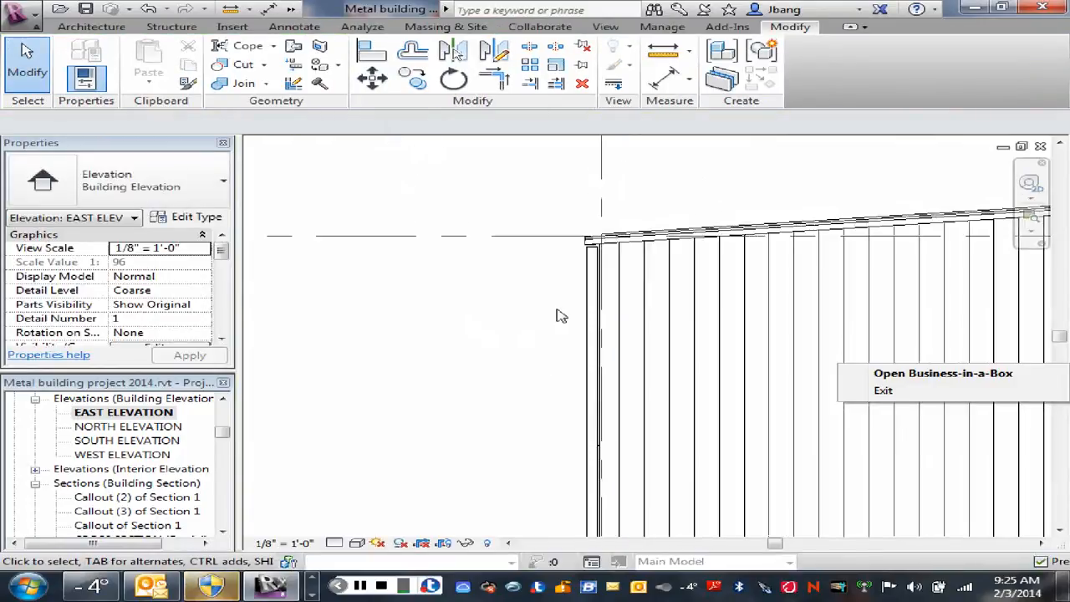
Step: Move the in-place Downspout straight up about 0'-1 11/16" so its top meets the underside of the roof edge trim
{"action": "scroll", "coordinate": [604, 245], "scroll_direction": "up", "scroll_amount": 2}
{"action": "scroll", "coordinate": [608, 219], "scroll_direction": "up", "scroll_amount": 1}
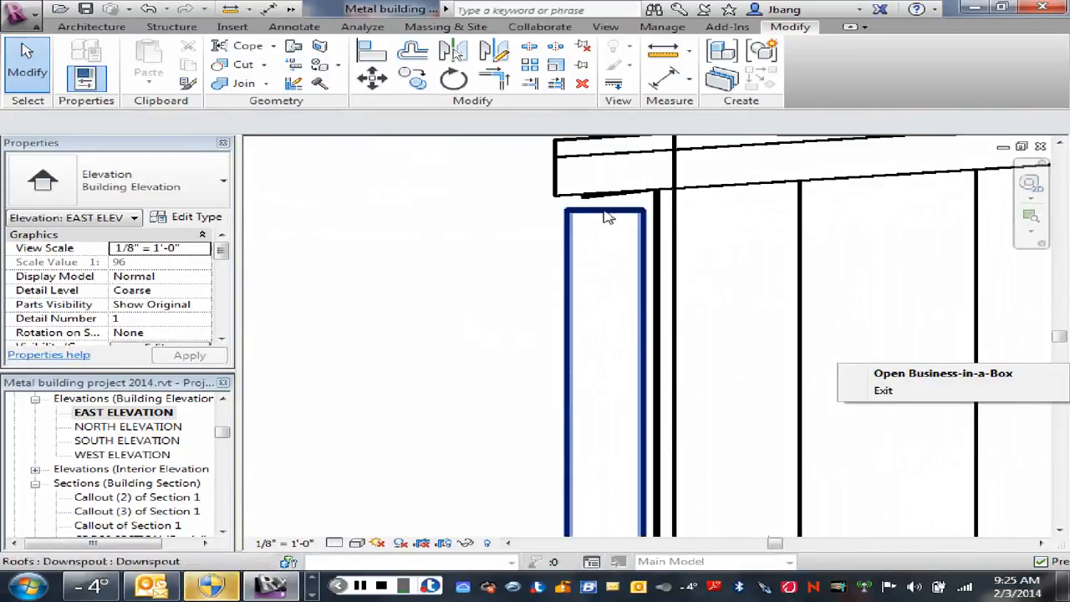
{"action": "left_click", "coordinate": [608, 219]}
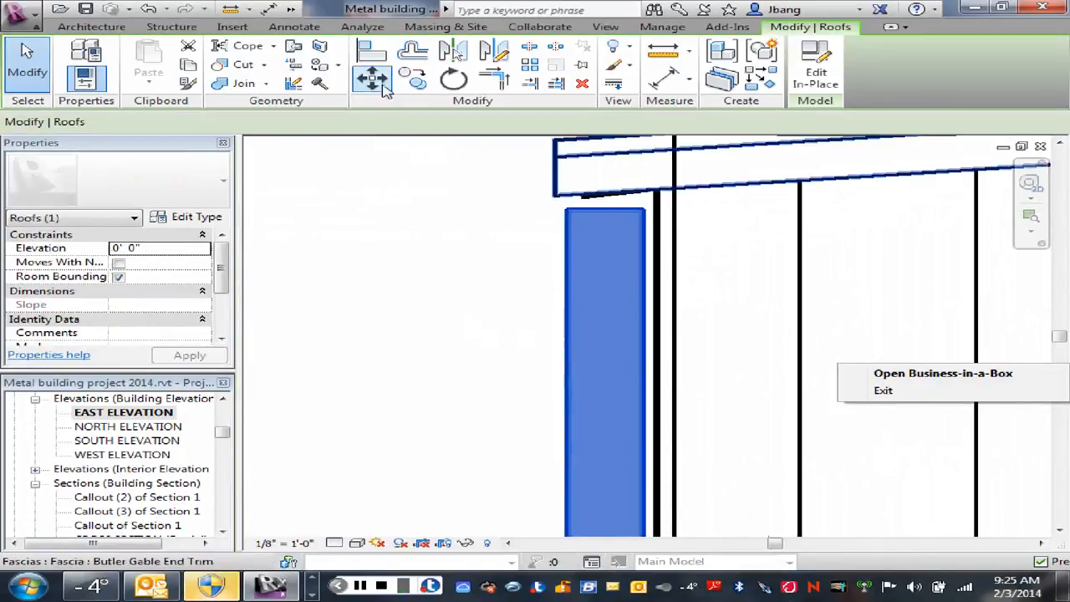
{"action": "left_click", "coordinate": [372, 80]}
{"action": "left_click", "coordinate": [646, 210]}
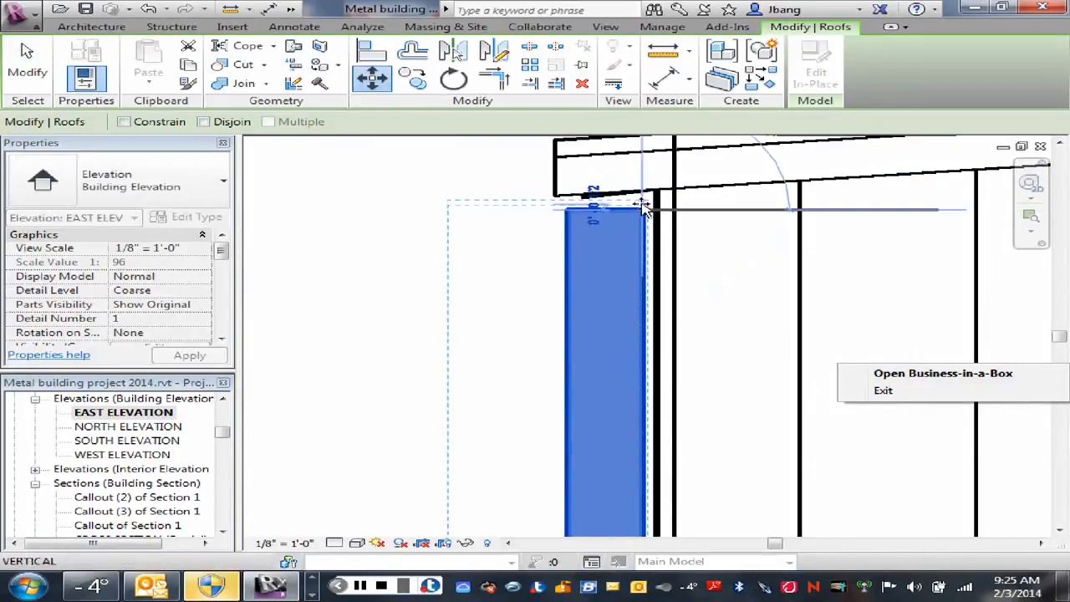
{"action": "left_click", "coordinate": [645, 199]}
{"action": "left_click", "coordinate": [508, 249]}
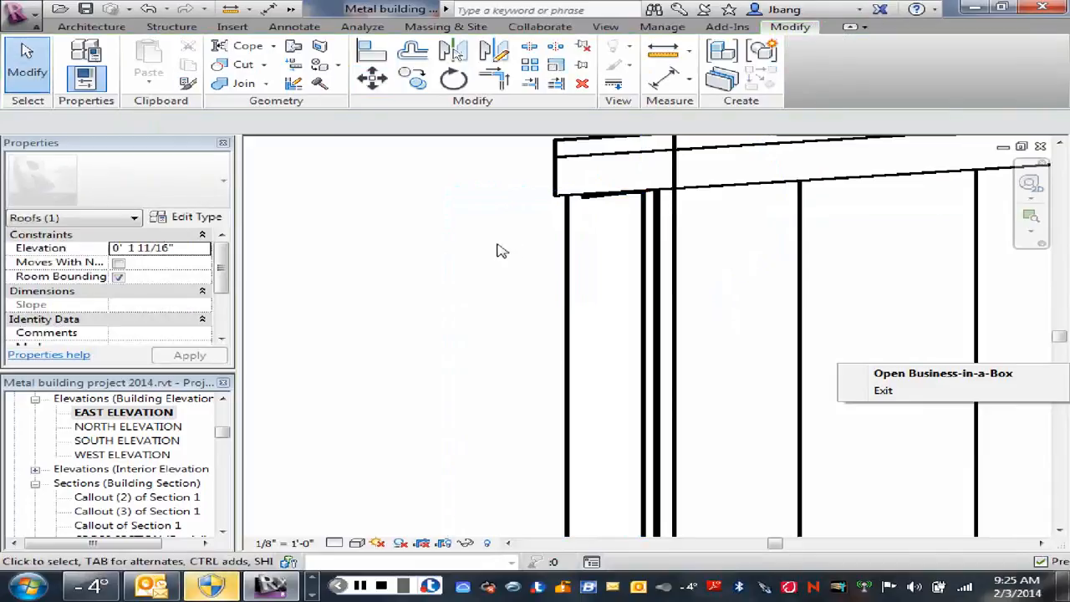
Step: Open the SOUTH ELEVATION view and open the Downspout at the building corner by grid 5 for in-place editing
{"action": "scroll", "coordinate": [482, 263], "scroll_direction": "down", "scroll_amount": 5}
{"action": "scroll", "coordinate": [441, 331], "scroll_direction": "down", "scroll_amount": 2}
{"action": "middle_click_drag", "start_coordinate": [420, 363], "coordinate": [489, 370]}
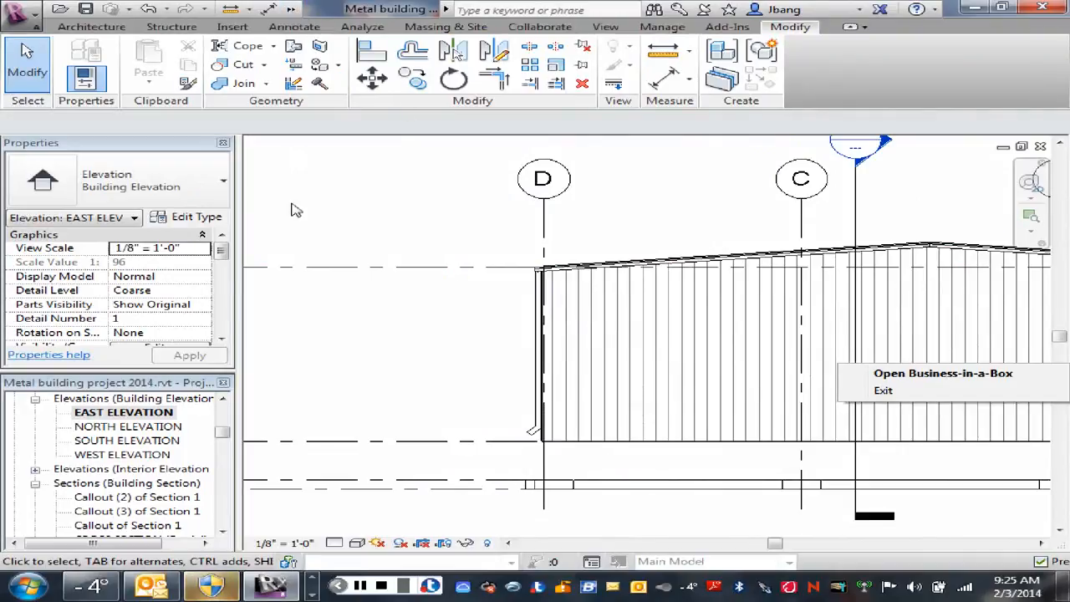
{"action": "left_click", "coordinate": [117, 442]}
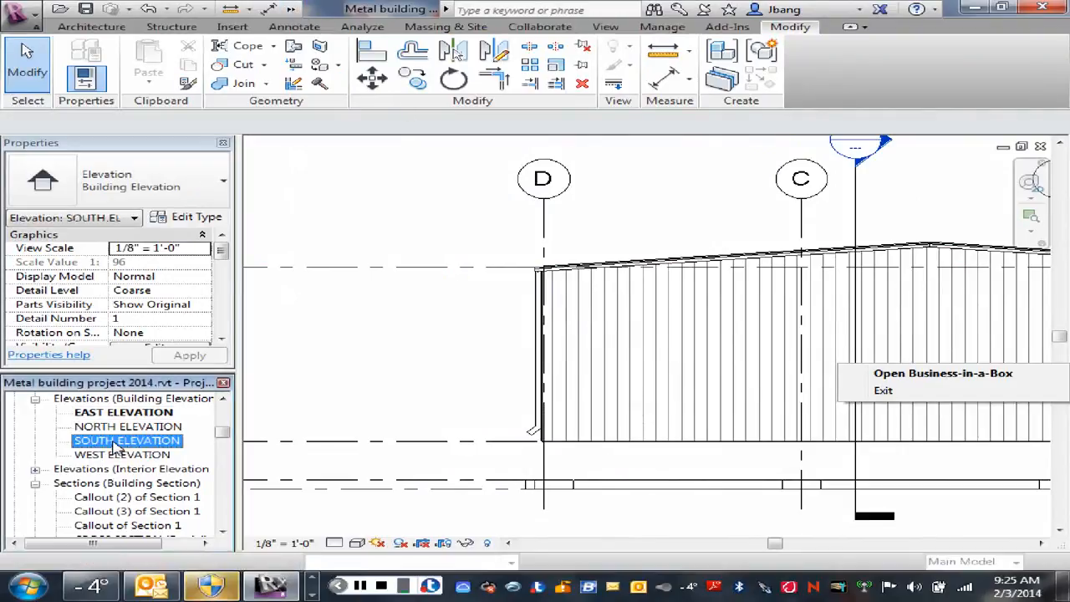
{"action": "double_click", "coordinate": [118, 441]}
{"action": "mouse_move", "coordinate": [611, 344]}
{"action": "middle_mouse_down"}
{"action": "mouse_move", "coordinate": [460, 256]}
{"action": "mouse_move", "coordinate": [392, 253]}
{"action": "middle_mouse_up"}
{"action": "scroll", "coordinate": [769, 322], "scroll_direction": "up", "scroll_amount": 6}
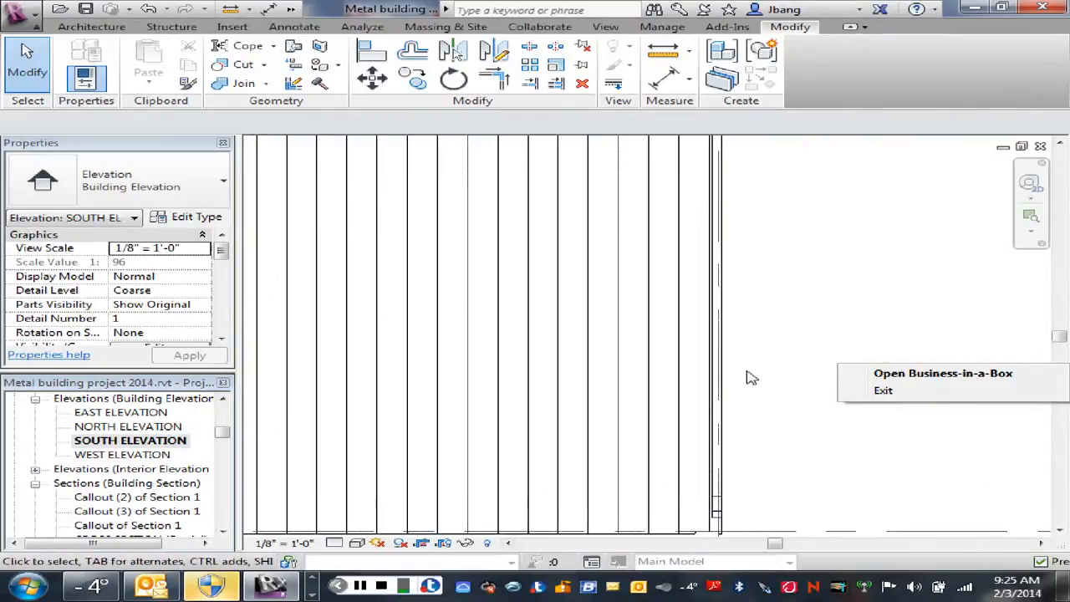
{"action": "scroll", "coordinate": [749, 369], "scroll_direction": "down", "scroll_amount": 1}
{"action": "middle_click_drag", "start_coordinate": [767, 368], "coordinate": [808, 392]}
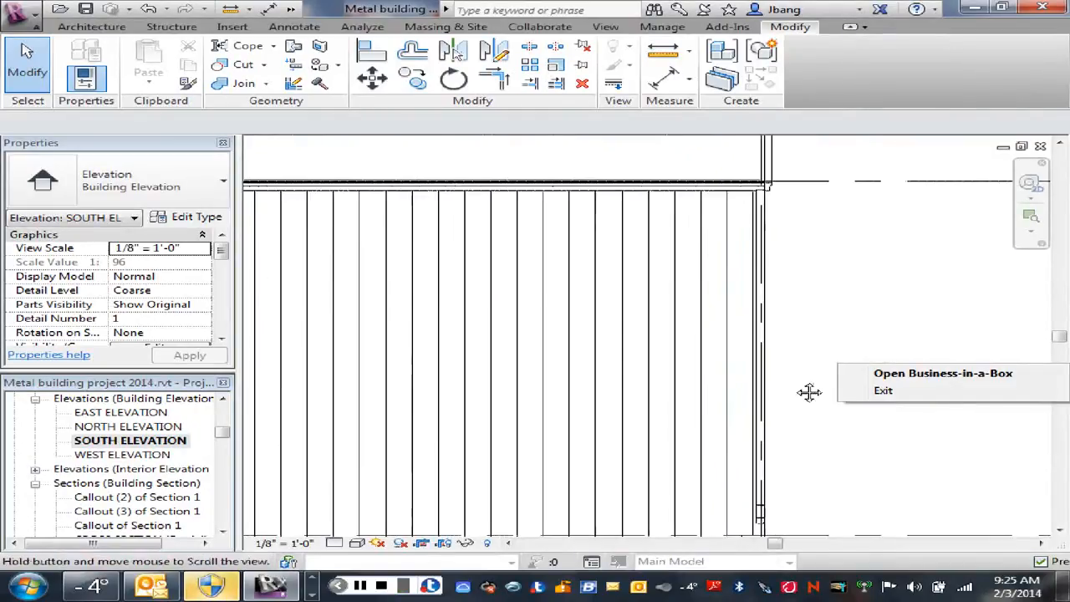
{"action": "left_click", "coordinate": [757, 351]}
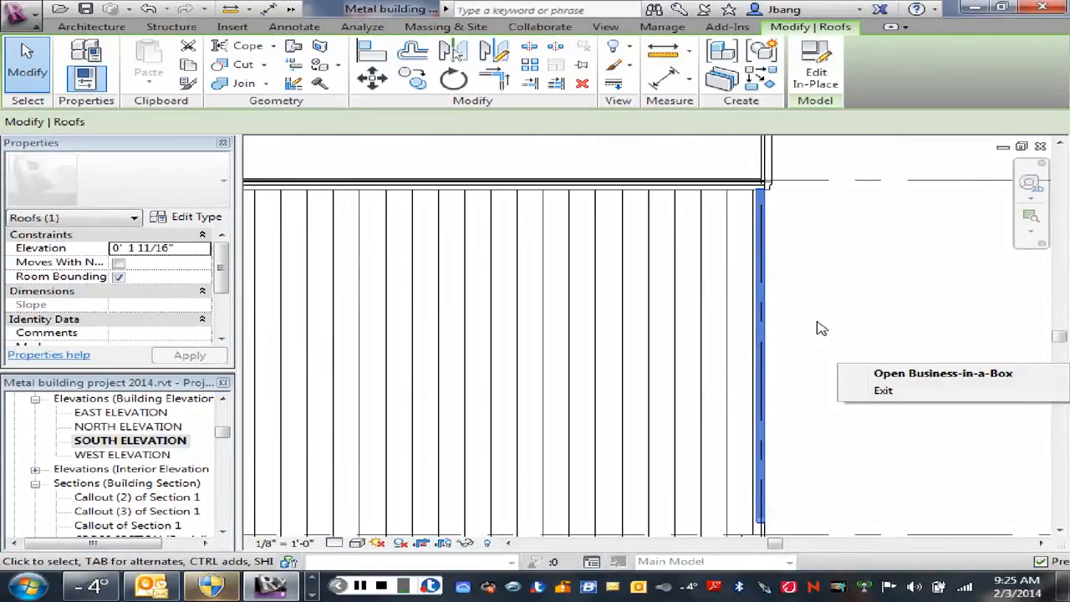
{"action": "left_click", "coordinate": [816, 67]}
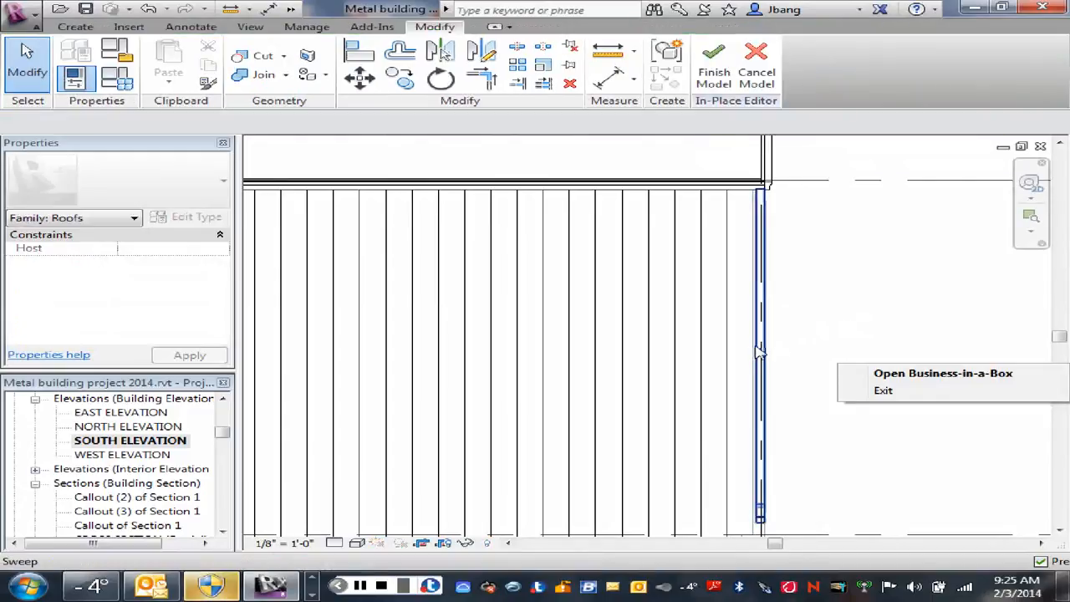
Step: Move the downspout sweep horizontally inward along the wall, away from the corner at grid 5
{"action": "left_click", "coordinate": [762, 352]}
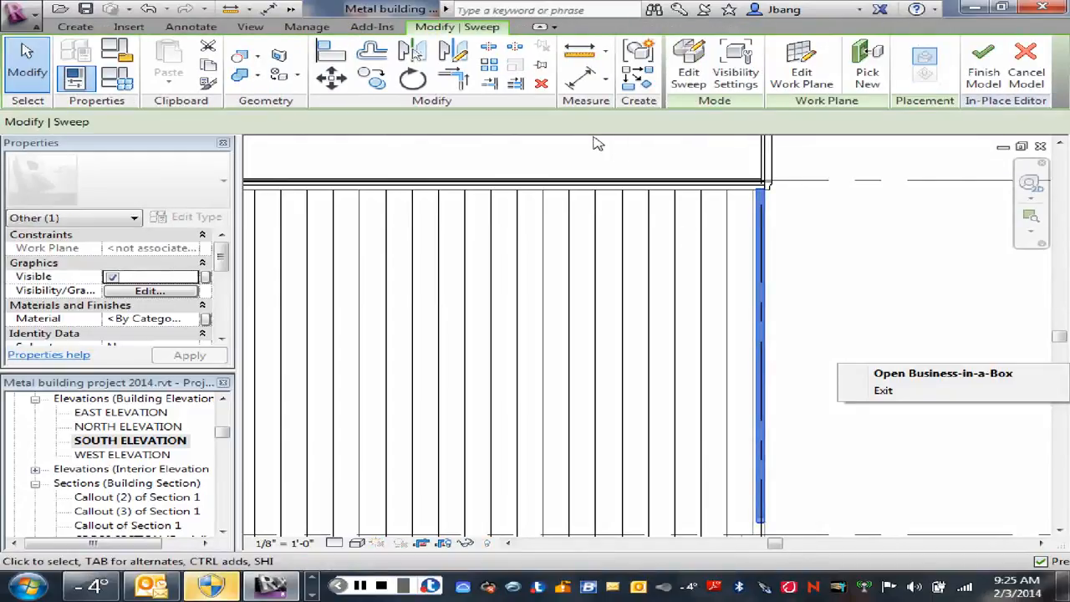
{"action": "left_click", "coordinate": [331, 77]}
{"action": "left_click", "coordinate": [915, 324]}
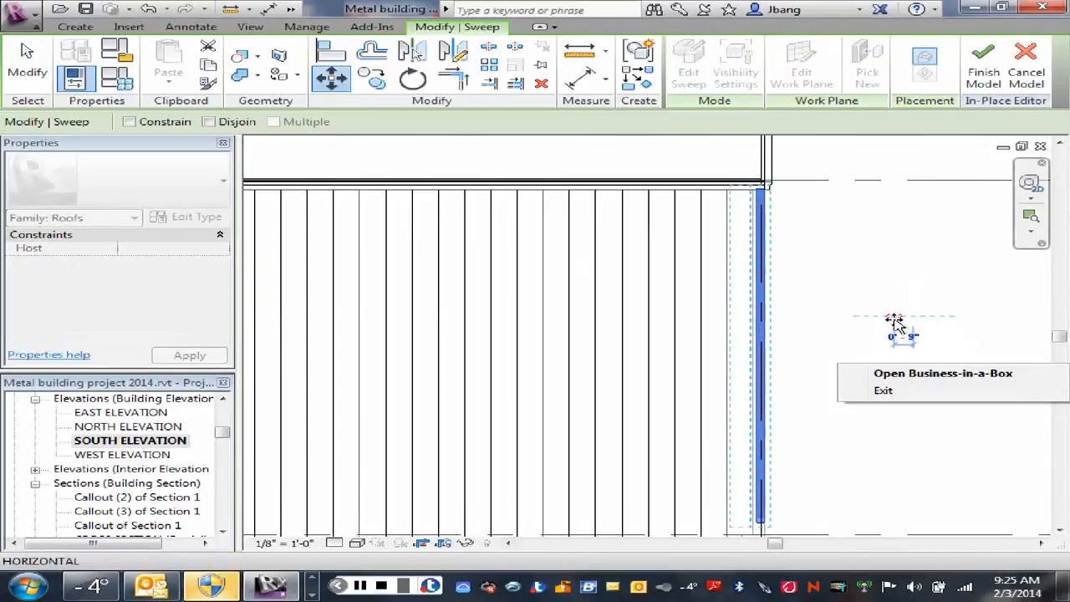
{"action": "left_click", "coordinate": [890, 323]}
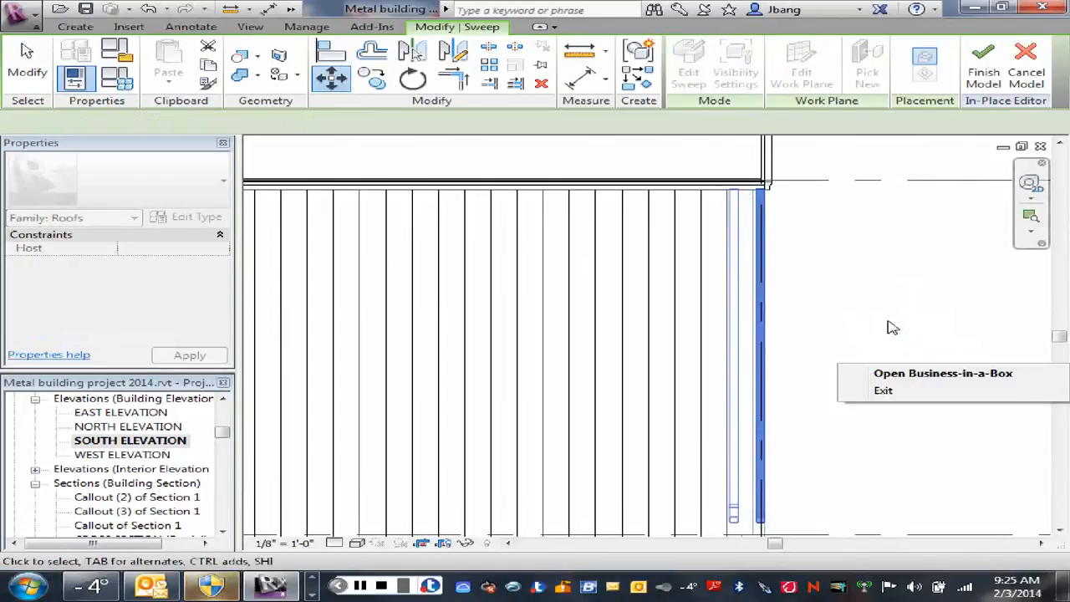
{"action": "left_click", "coordinate": [887, 327]}
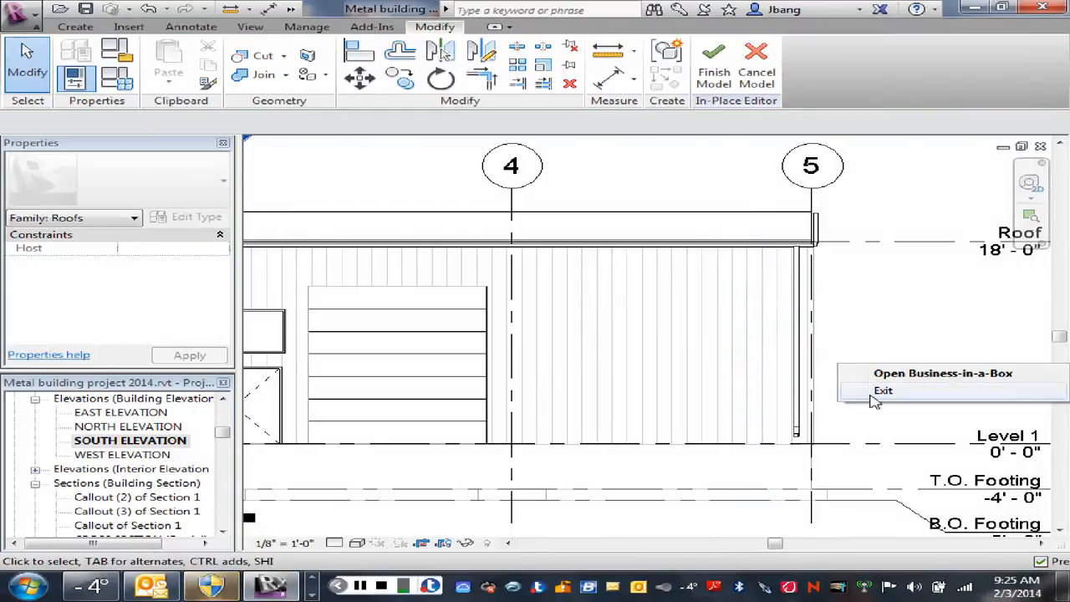
Step: Mirror a copy of the downspout sweep about grid 3 to the opposite end of the south wall near grid 1
{"action": "scroll", "coordinate": [719, 326], "scroll_direction": "down", "scroll_amount": 2}
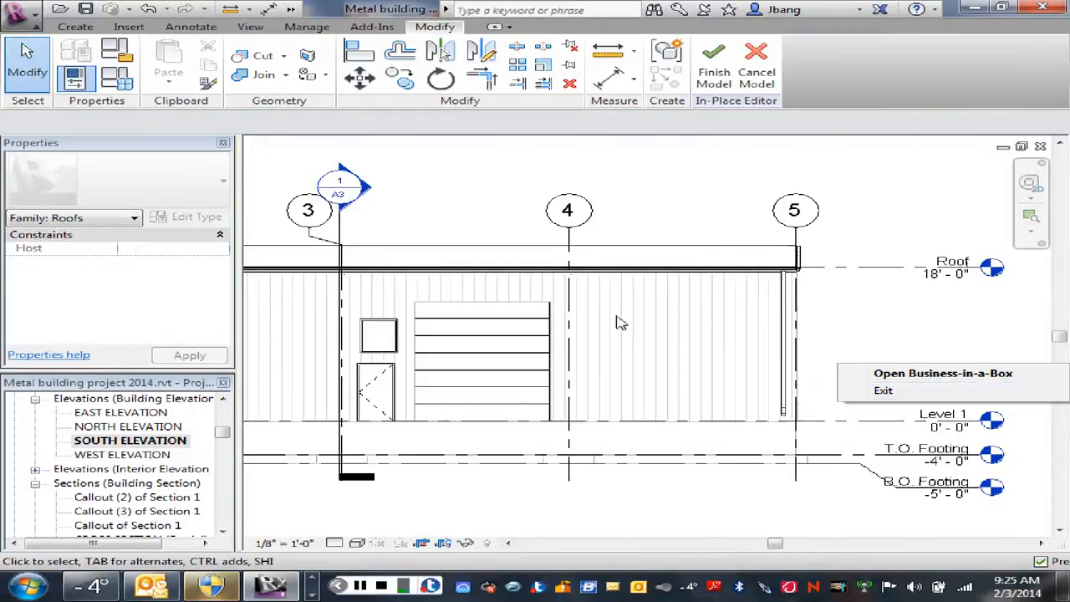
{"action": "mouse_move", "coordinate": [616, 320]}
{"action": "middle_mouse_down"}
{"action": "mouse_move", "coordinate": [771, 282]}
{"action": "mouse_move", "coordinate": [841, 278]}
{"action": "middle_mouse_up"}
{"action": "scroll", "coordinate": [769, 293], "scroll_direction": "down", "scroll_amount": 2}
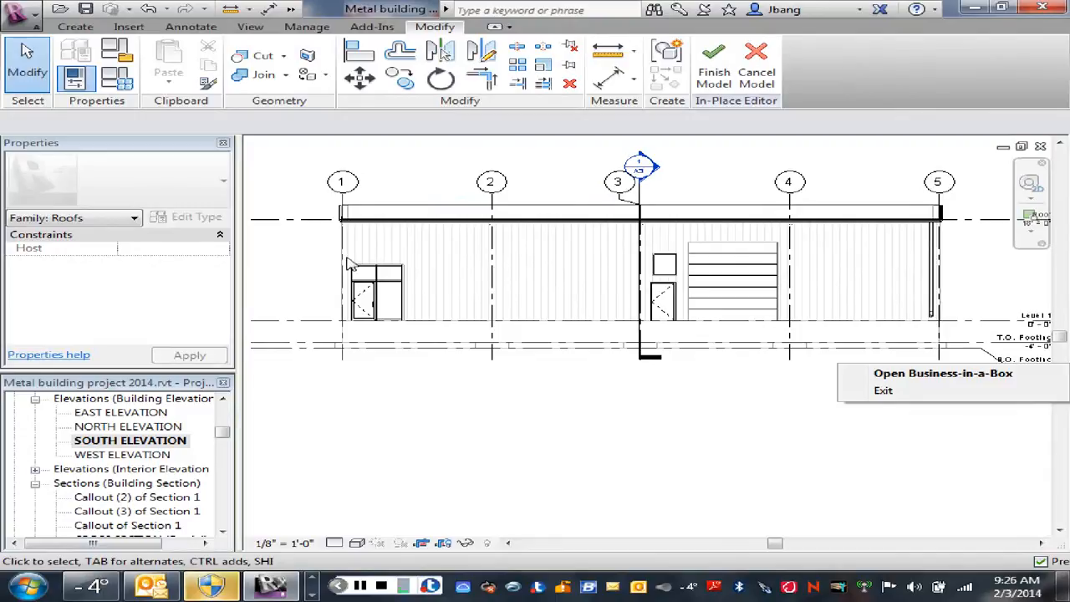
{"action": "left_click", "coordinate": [934, 276]}
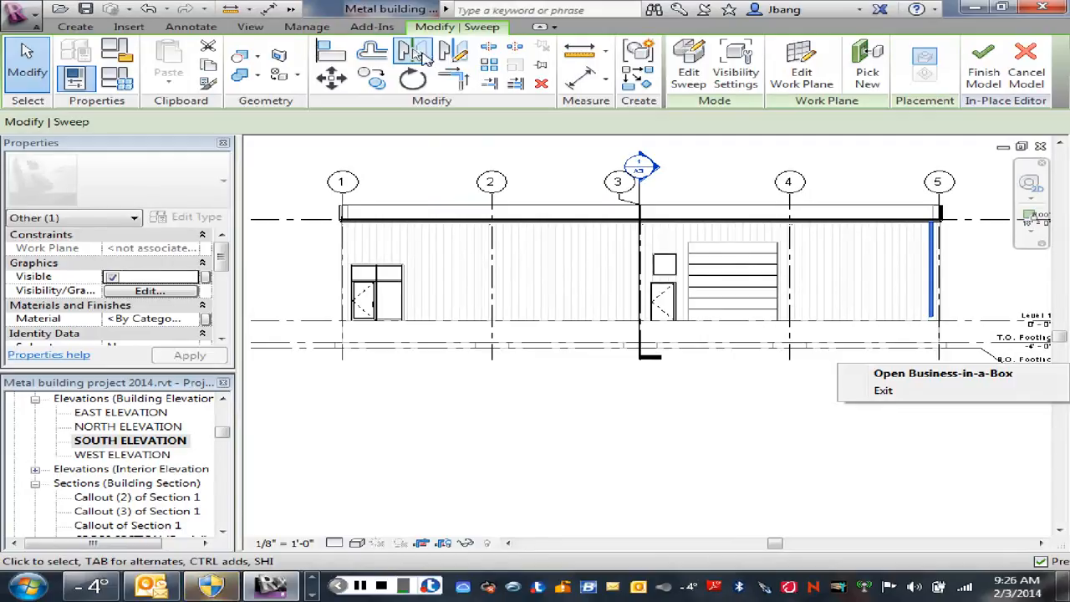
{"action": "left_click", "coordinate": [423, 54]}
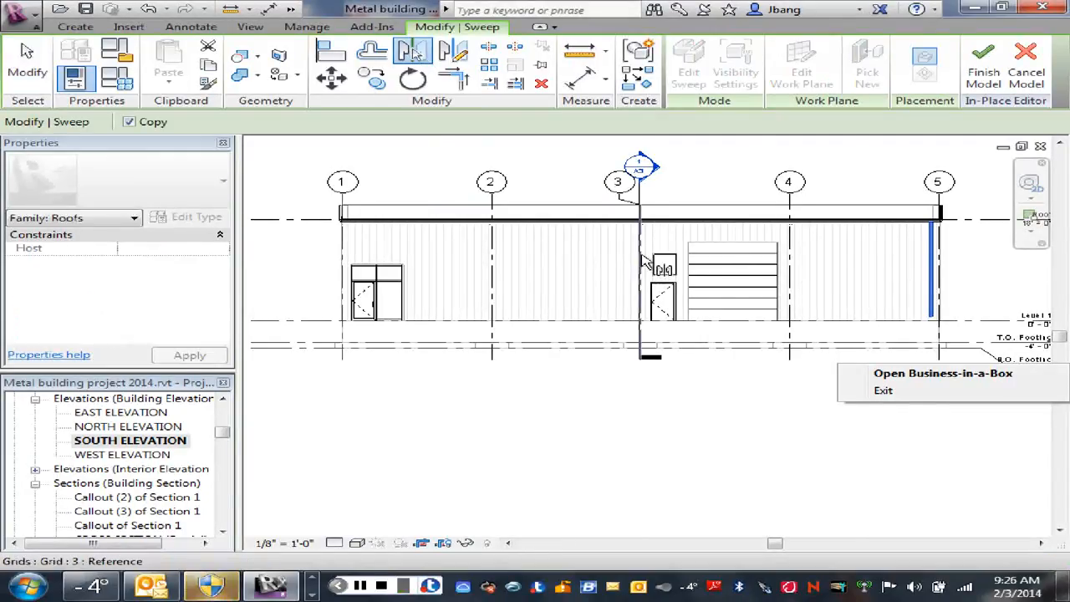
{"action": "scroll", "coordinate": [642, 261], "scroll_direction": "up", "scroll_amount": 5}
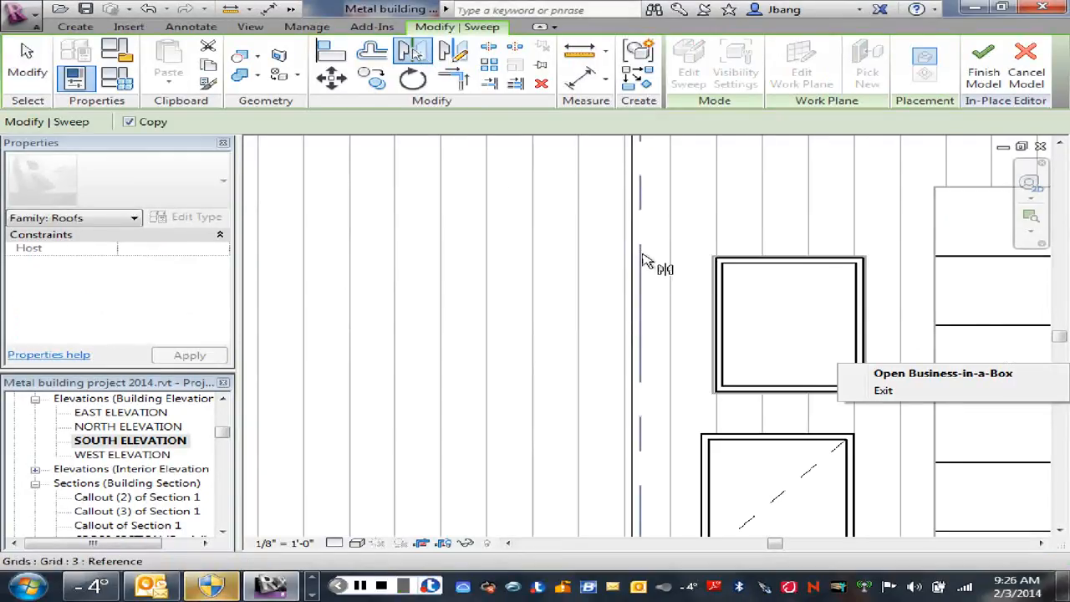
{"action": "left_click", "coordinate": [649, 244]}
{"action": "scroll", "coordinate": [388, 278], "scroll_direction": "down", "scroll_amount": 5}
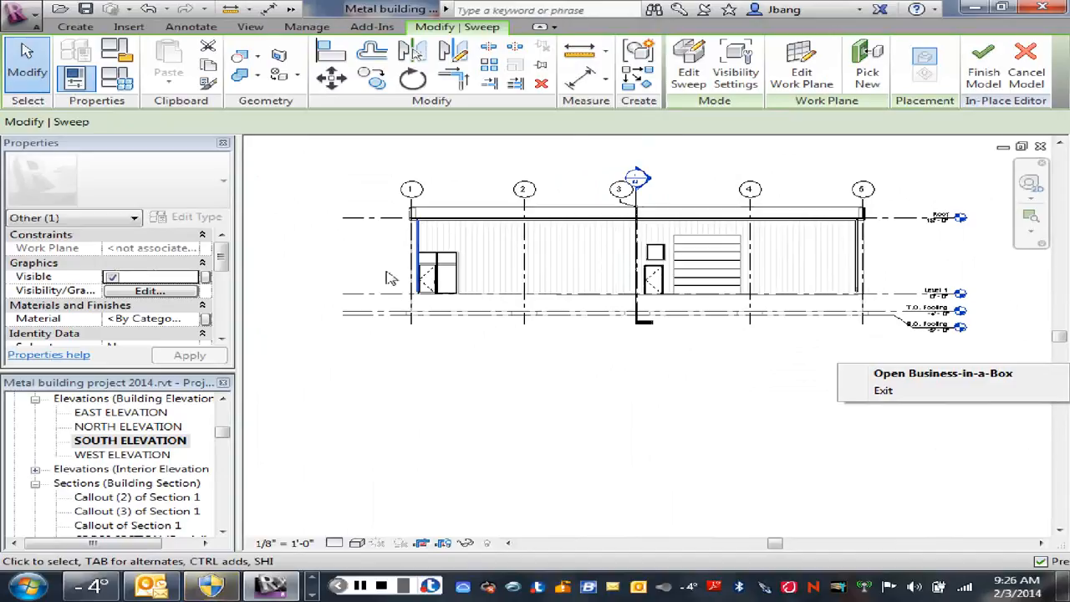
{"action": "left_click", "coordinate": [472, 354]}
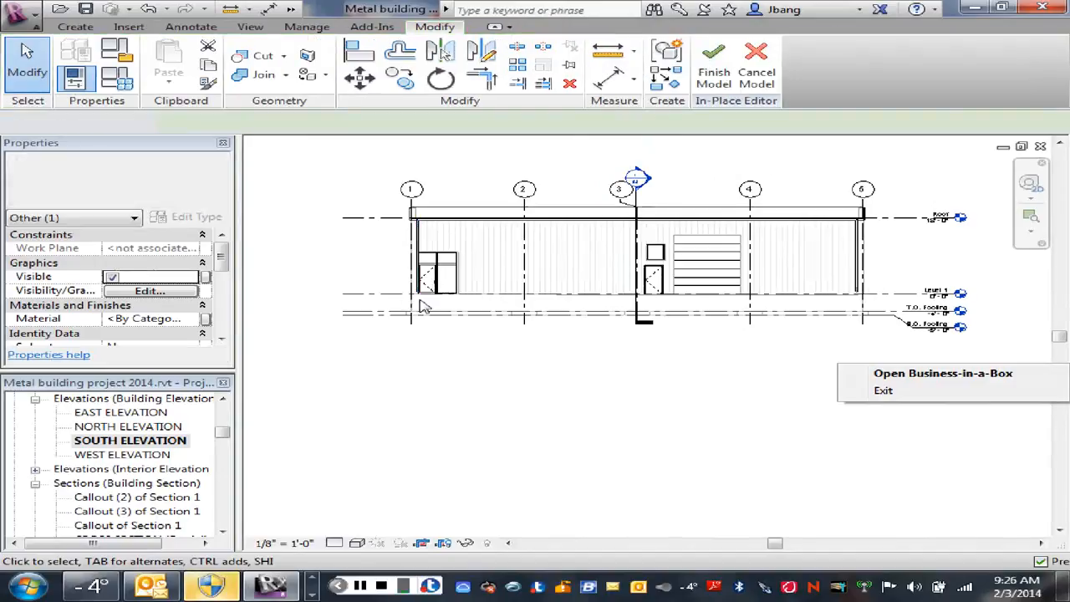
Step: Copy the downspout sweep near grid 1 horizontally to grid 3, using the middle of its top edge as the base point
{"action": "scroll", "coordinate": [417, 296], "scroll_direction": "up", "scroll_amount": 5}
{"action": "scroll", "coordinate": [479, 261], "scroll_direction": "up", "scroll_amount": 2}
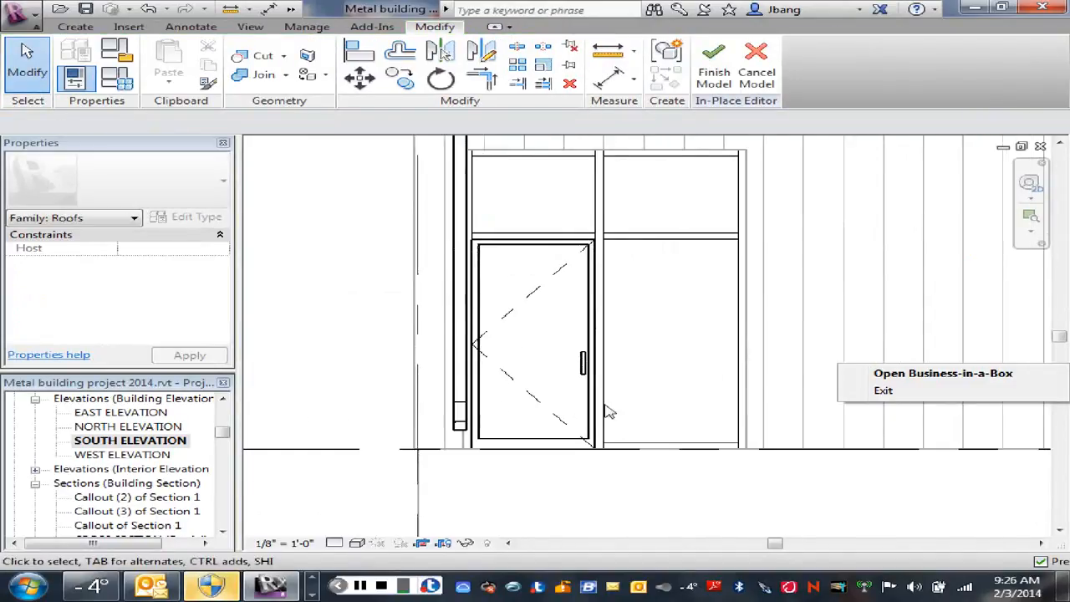
{"action": "scroll", "coordinate": [602, 445], "scroll_direction": "down", "scroll_amount": 4}
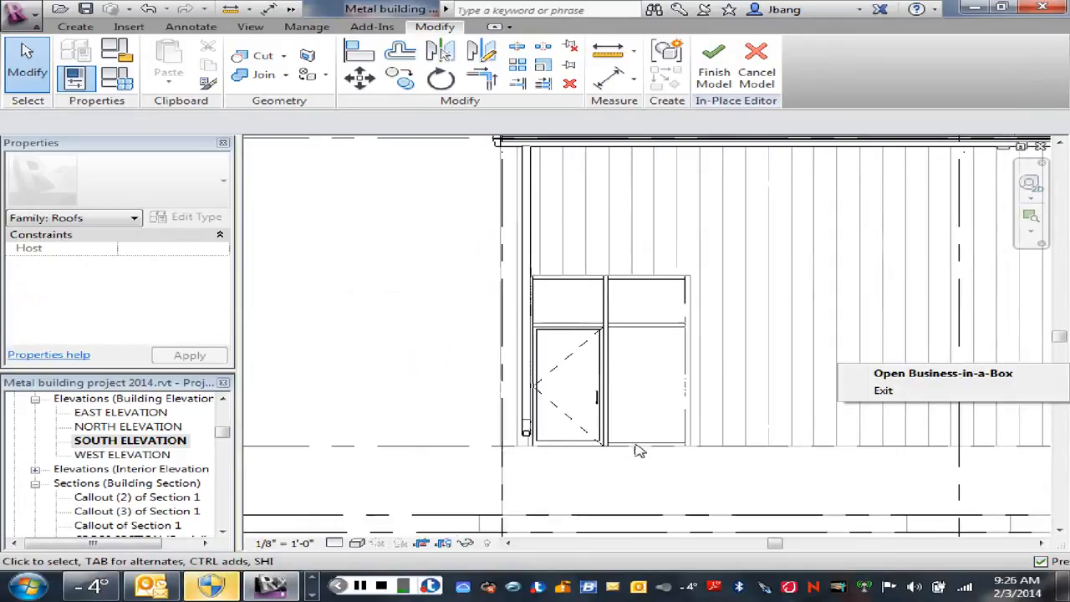
{"action": "middle_click_drag", "start_coordinate": [653, 446], "coordinate": [669, 301]}
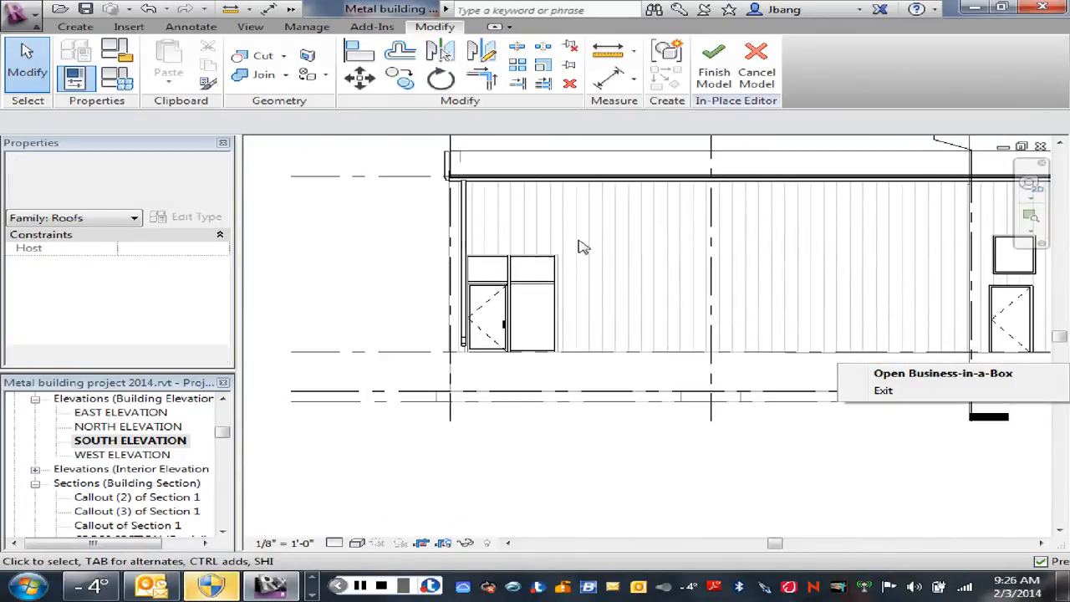
{"action": "left_click", "coordinate": [469, 235]}
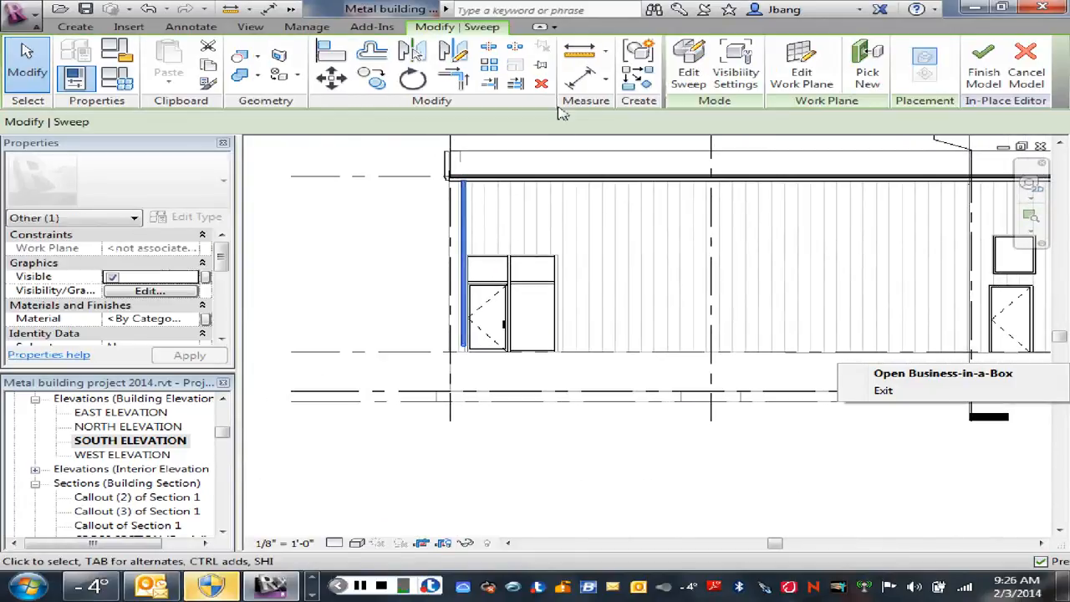
{"action": "left_click", "coordinate": [373, 79]}
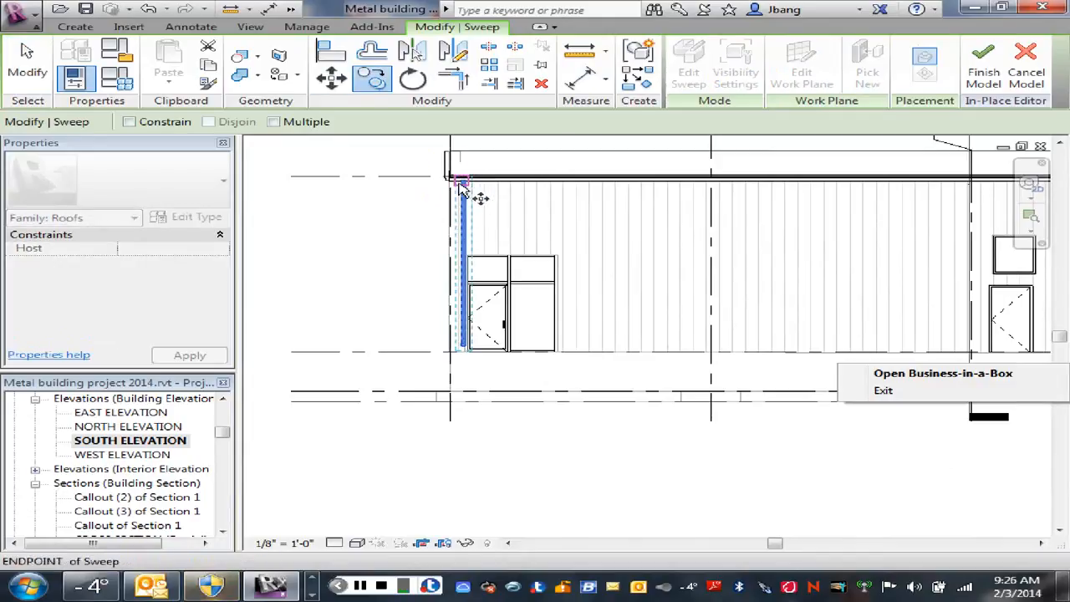
{"action": "scroll", "coordinate": [479, 186], "scroll_direction": "up", "scroll_amount": 2}
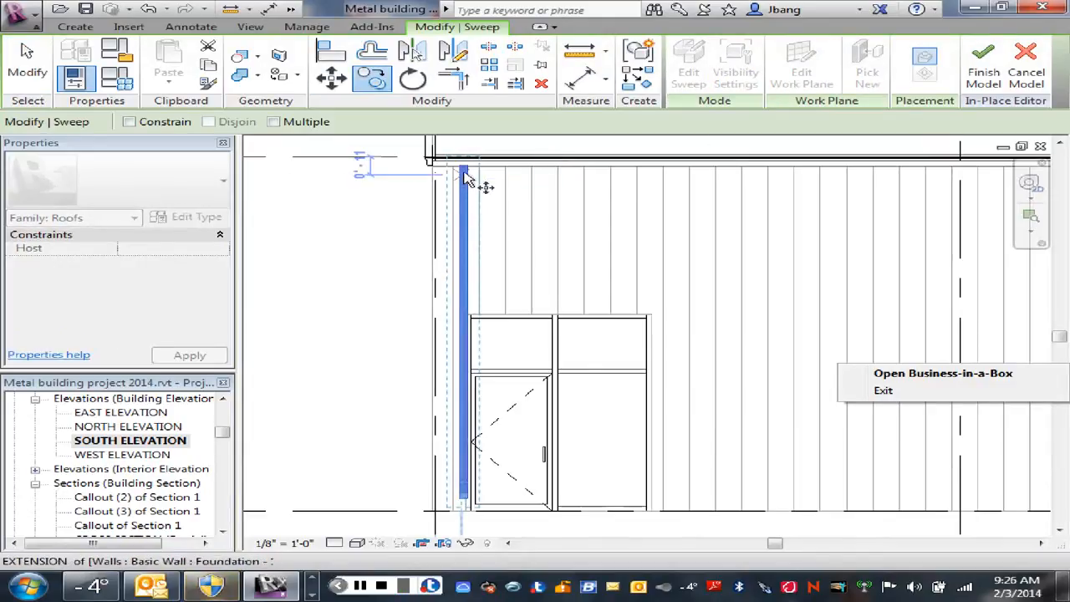
{"action": "scroll", "coordinate": [473, 180], "scroll_direction": "up", "scroll_amount": 3}
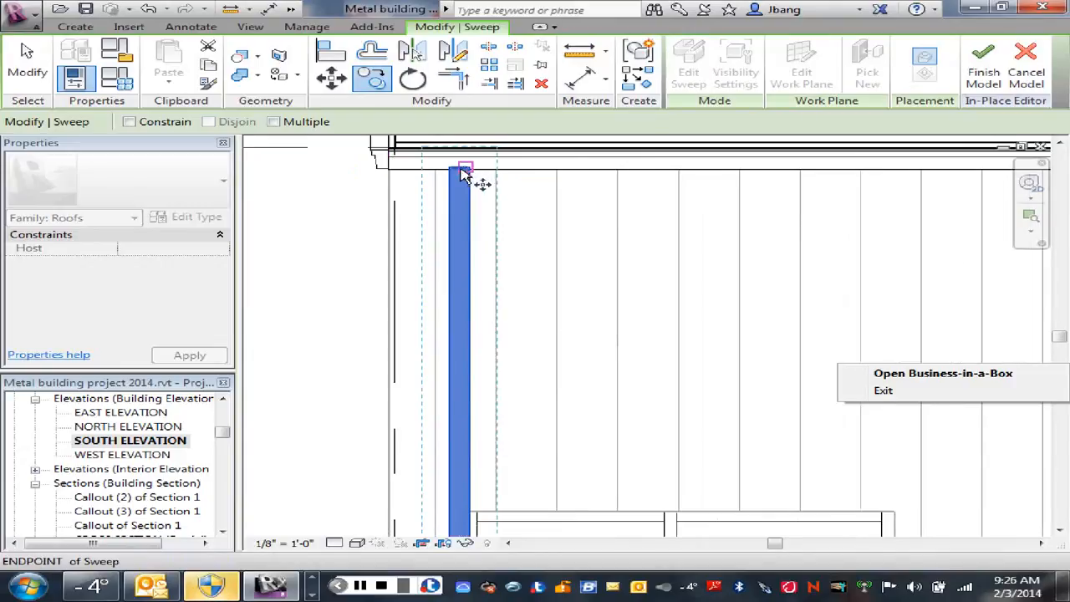
{"action": "scroll", "coordinate": [461, 174], "scroll_direction": "up", "scroll_amount": 2}
{"action": "left_click", "coordinate": [459, 173]}
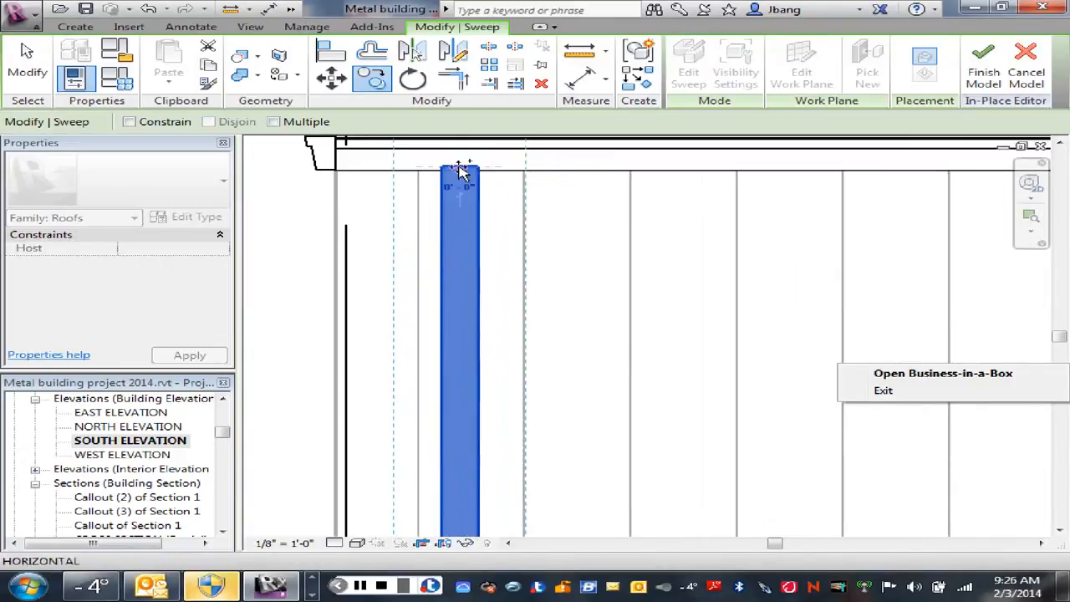
{"action": "scroll", "coordinate": [460, 172], "scroll_direction": "down", "scroll_amount": 5}
{"action": "scroll", "coordinate": [794, 227], "scroll_direction": "down", "scroll_amount": 2}
{"action": "middle_click_drag", "start_coordinate": [804, 230], "coordinate": [676, 241]}
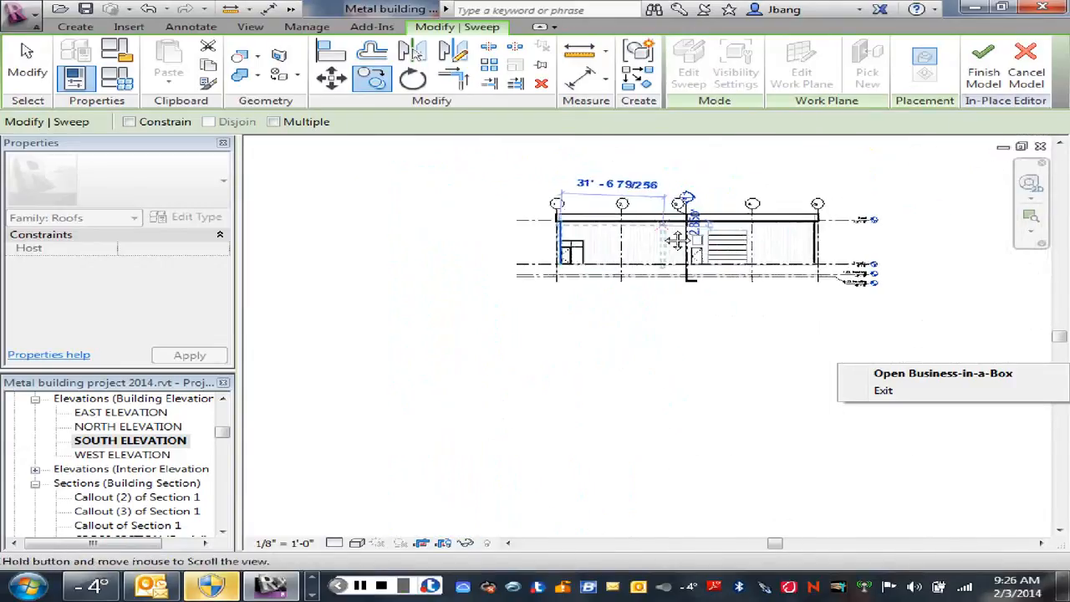
{"action": "scroll", "coordinate": [707, 223], "scroll_direction": "up", "scroll_amount": 8}
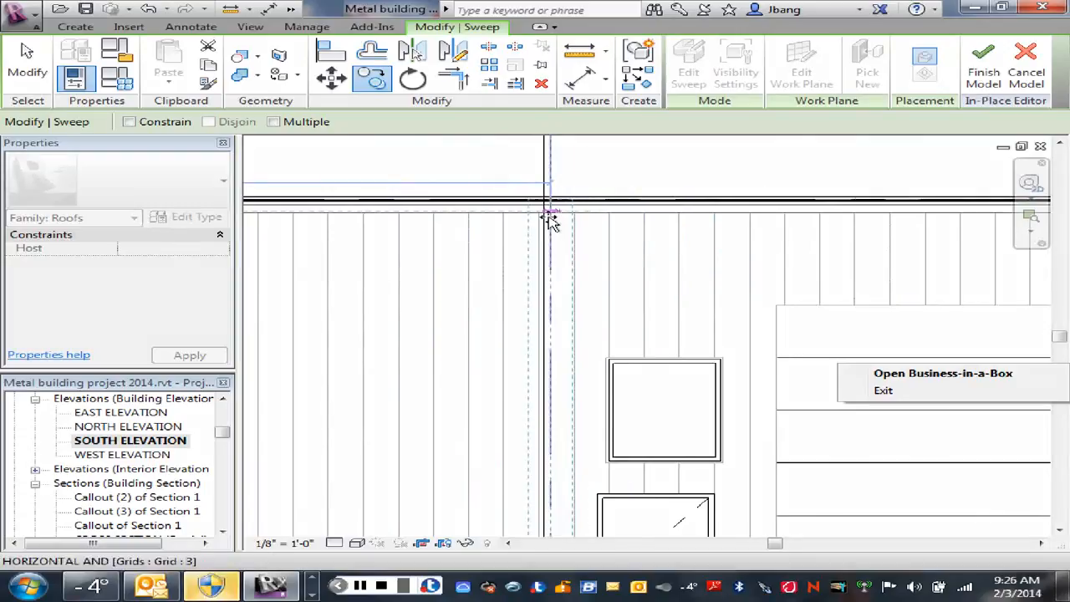
{"action": "left_click", "coordinate": [551, 214]}
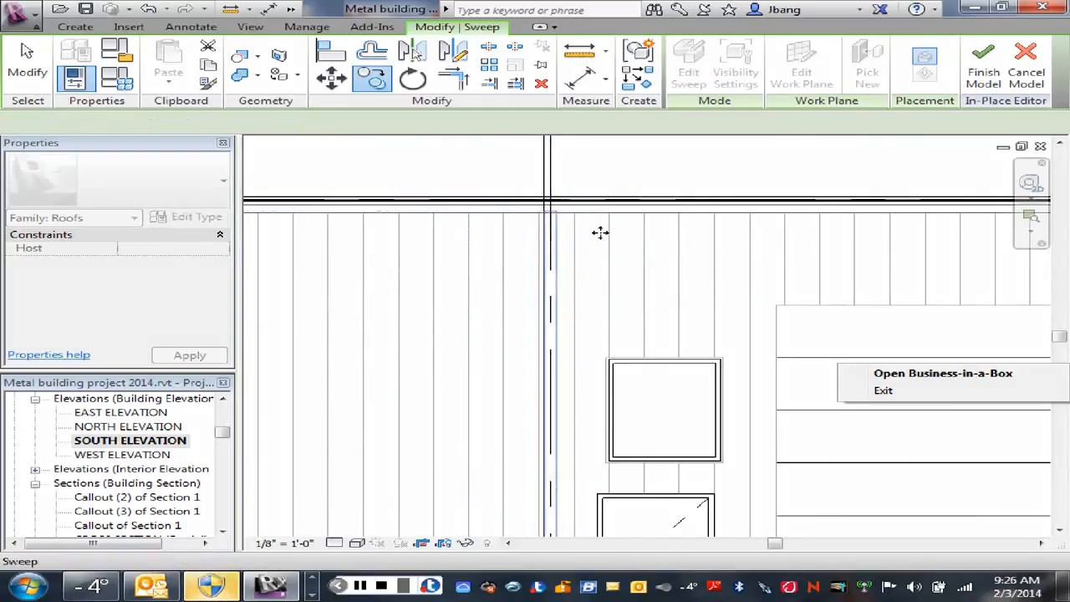
Step: End the copy operation and open the 1st FLOOR PLAN view
{"action": "key", "text": "Escape"}
{"action": "scroll", "coordinate": [606, 236], "scroll_direction": "down", "scroll_amount": 5}
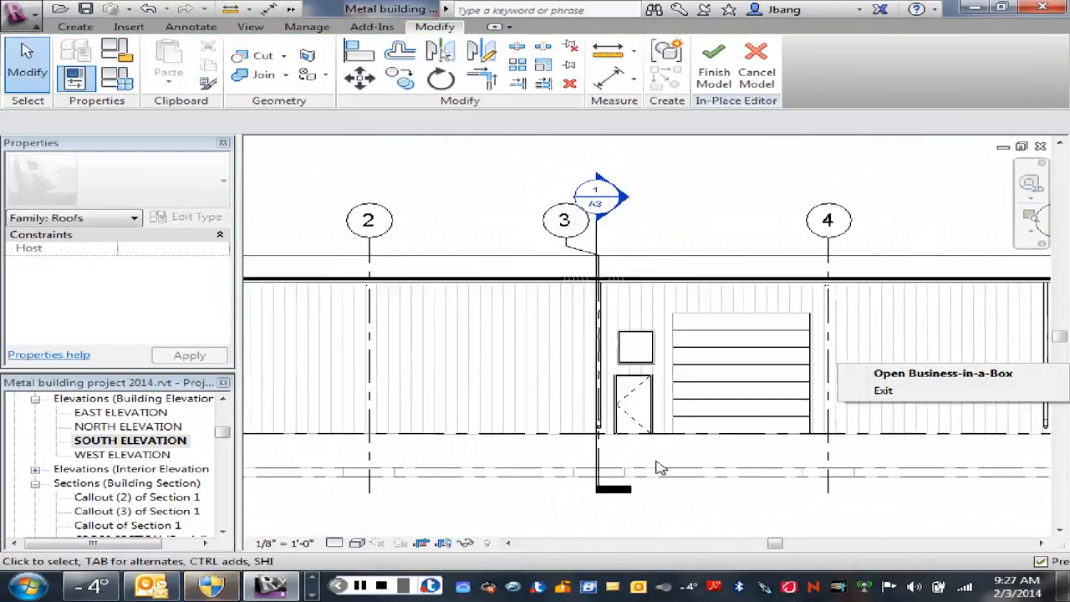
{"action": "middle_click_drag", "start_coordinate": [698, 533], "coordinate": [744, 530]}
{"action": "scroll", "coordinate": [728, 516], "scroll_direction": "down", "scroll_amount": 3}
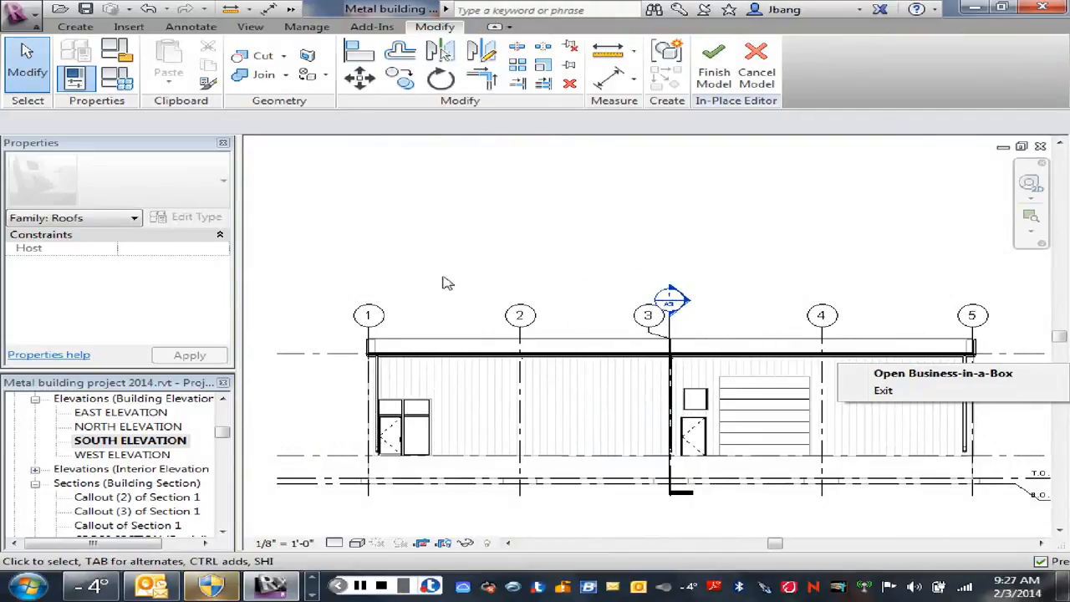
{"action": "scroll", "coordinate": [115, 443], "scroll_direction": "up", "scroll_amount": 6}
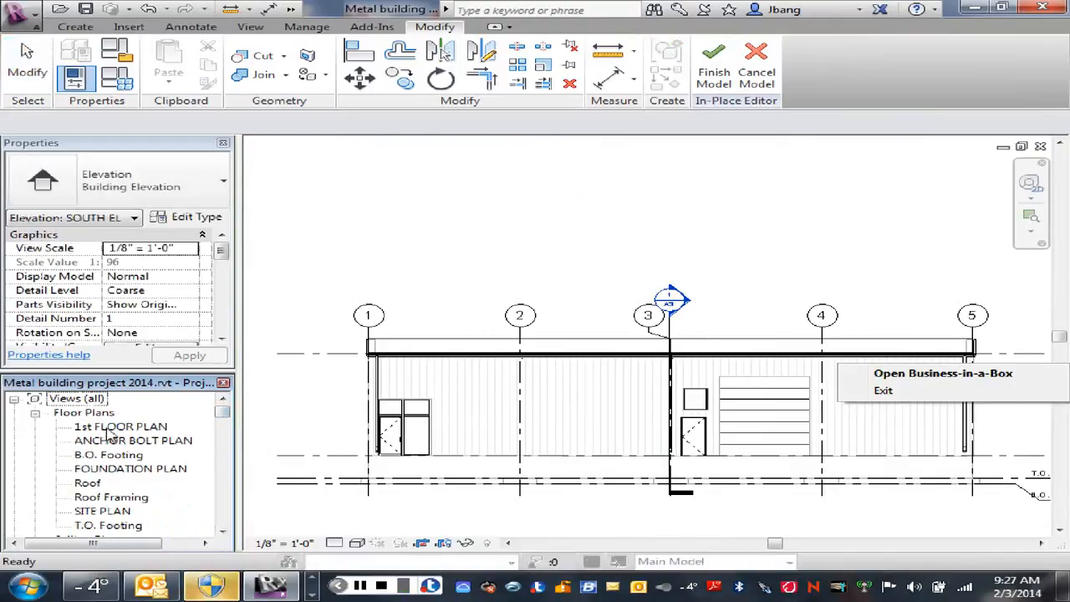
{"action": "double_click", "coordinate": [117, 427]}
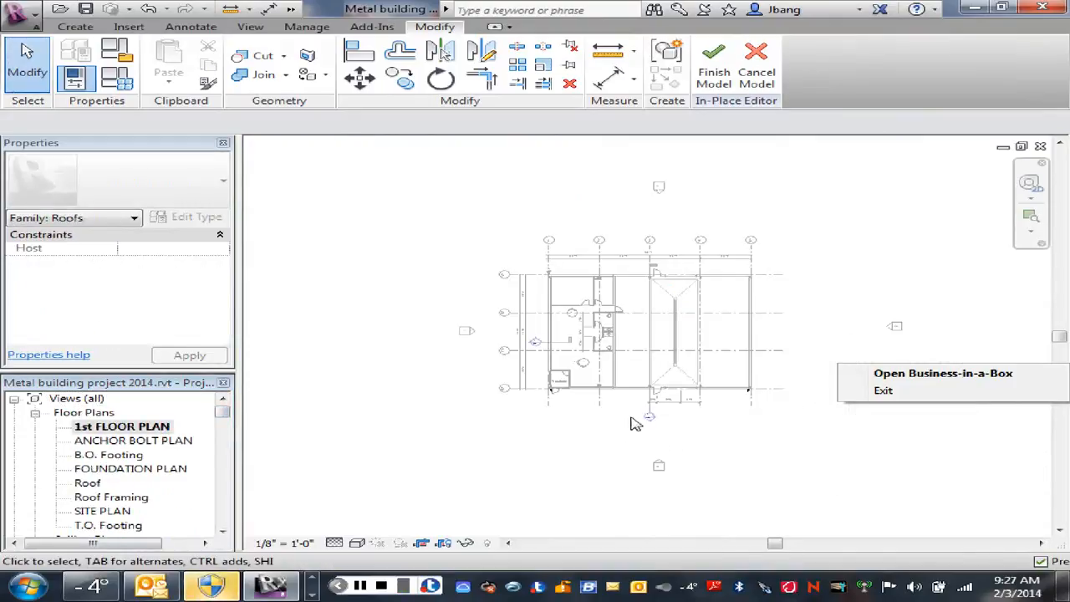
{"action": "scroll", "coordinate": [635, 424], "scroll_direction": "up", "scroll_amount": 3}
{"action": "scroll", "coordinate": [733, 468], "scroll_direction": "up", "scroll_amount": 3}
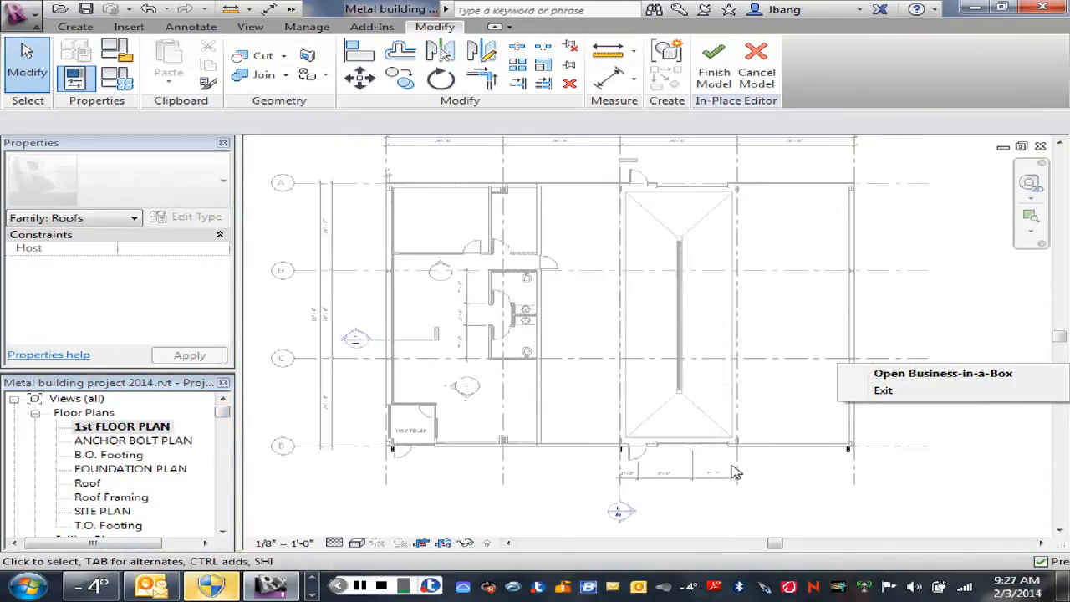
{"action": "scroll", "coordinate": [731, 475], "scroll_direction": "up", "scroll_amount": 2}
{"action": "middle_click_drag", "start_coordinate": [515, 470], "coordinate": [490, 485]}
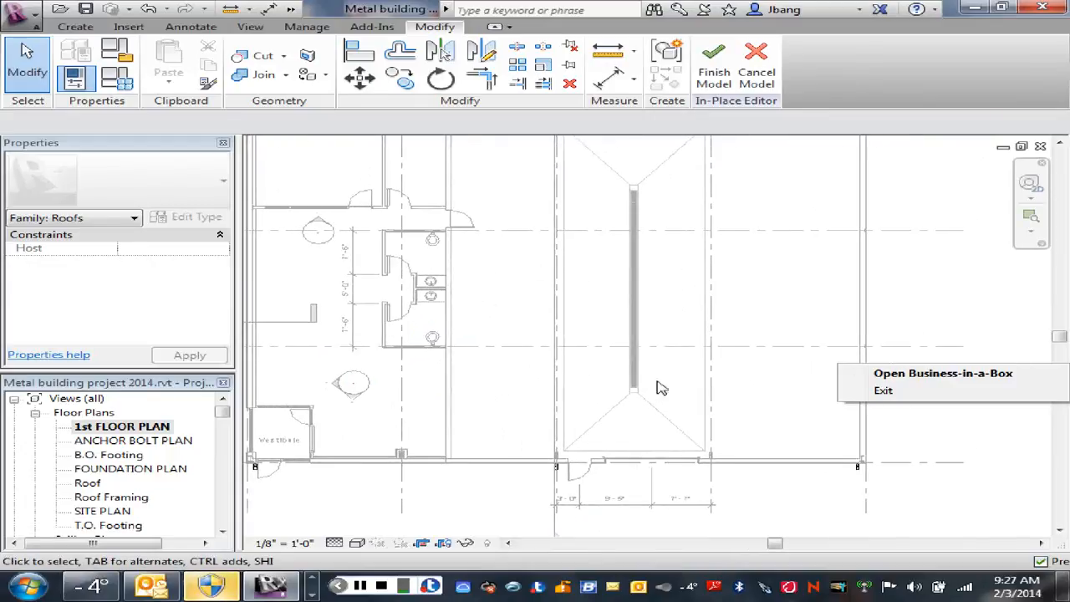
{"action": "scroll", "coordinate": [656, 387], "scroll_direction": "down", "scroll_amount": 3}
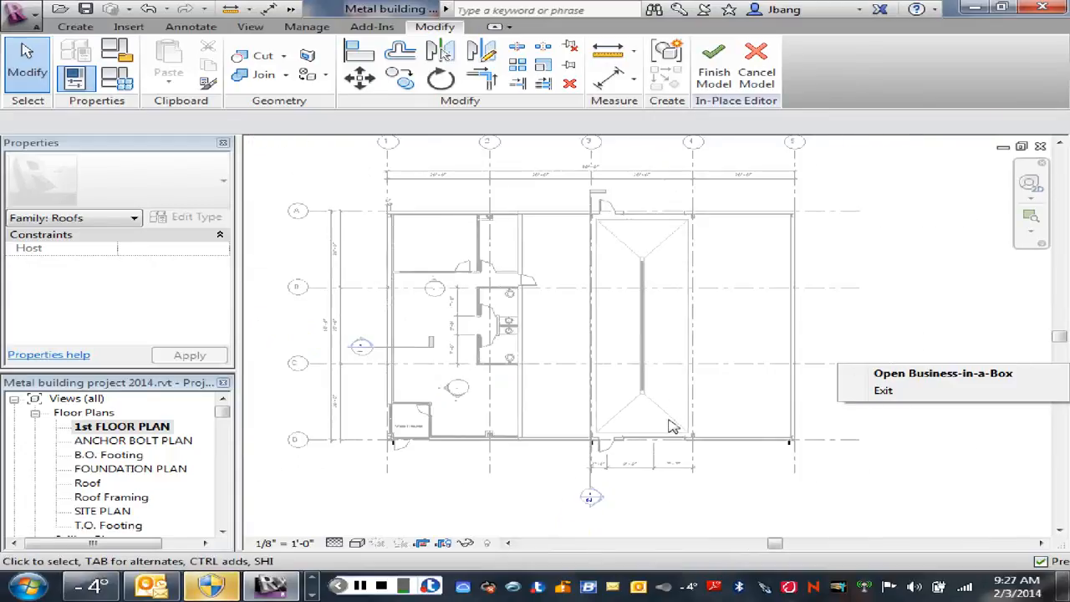
Step: Select the three downspout sweeps on the south wall, at grids 1, 3 and 5
{"action": "scroll", "coordinate": [400, 460], "scroll_direction": "up", "scroll_amount": 5}
{"action": "left_click", "coordinate": [391, 435]}
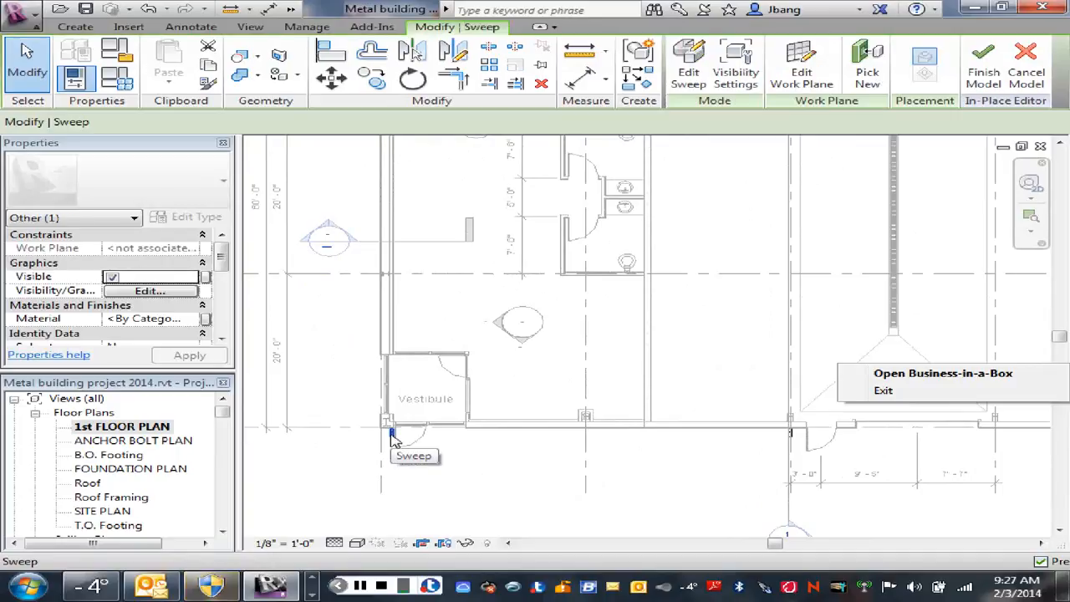
{"action": "left_click", "coordinate": [792, 432], "text": "ctrl"}
{"action": "scroll", "coordinate": [747, 488], "scroll_direction": "down", "scroll_amount": 4}
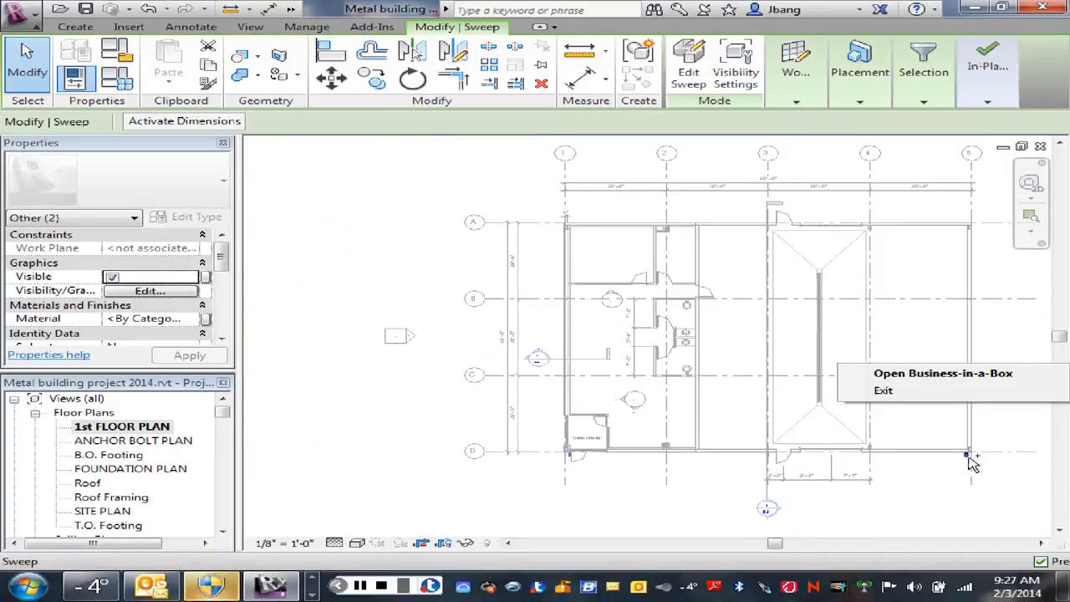
{"action": "left_click", "coordinate": [967, 456], "text": "ctrl"}
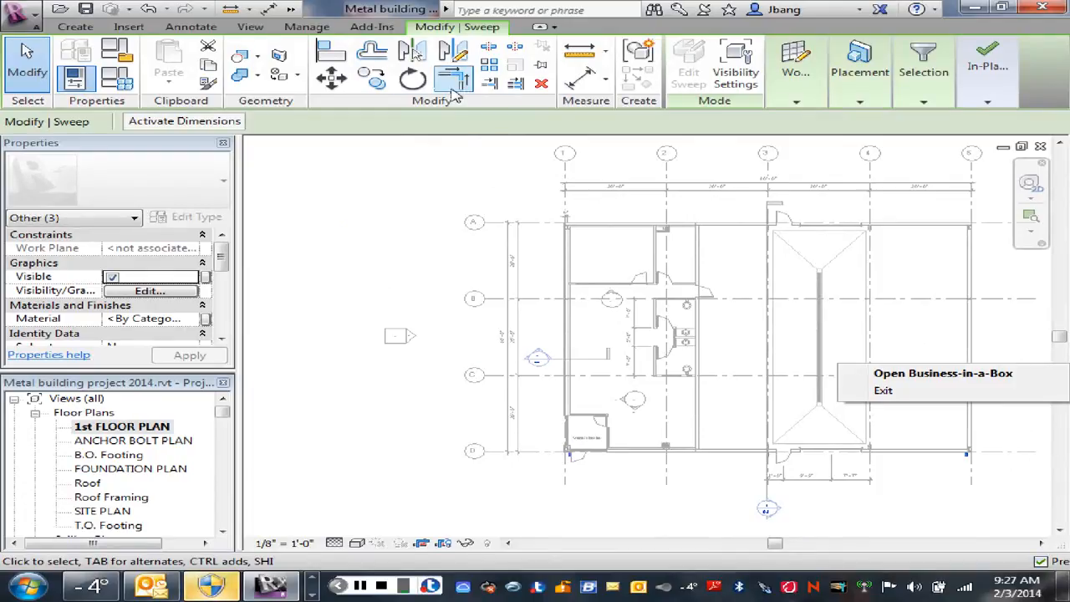
{"action": "left_click", "coordinate": [411, 51]}
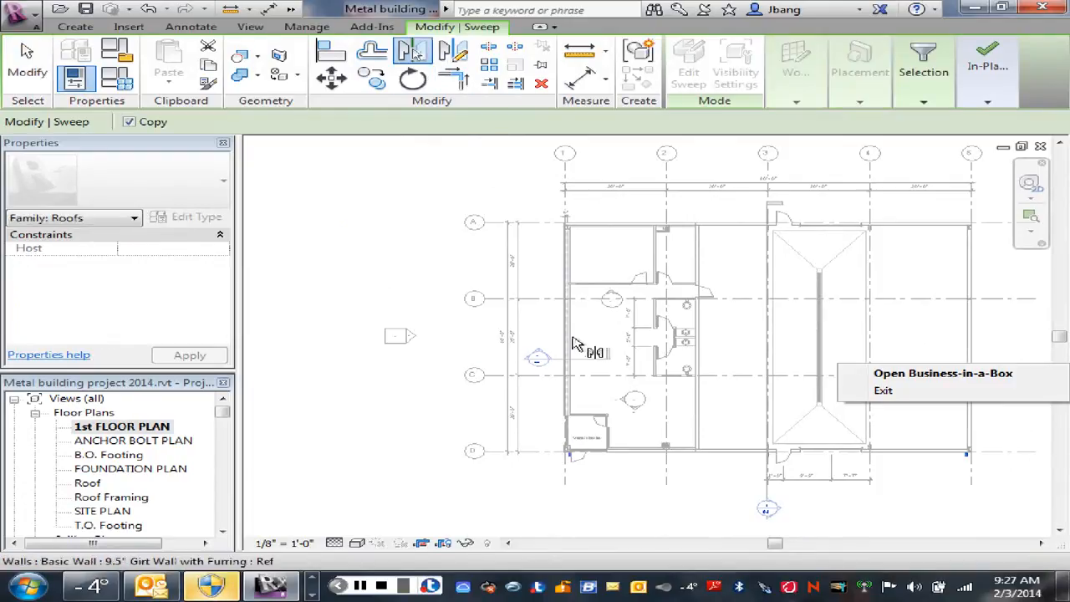
{"action": "right_click", "coordinate": [328, 281]}
{"action": "left_click", "coordinate": [381, 288]}
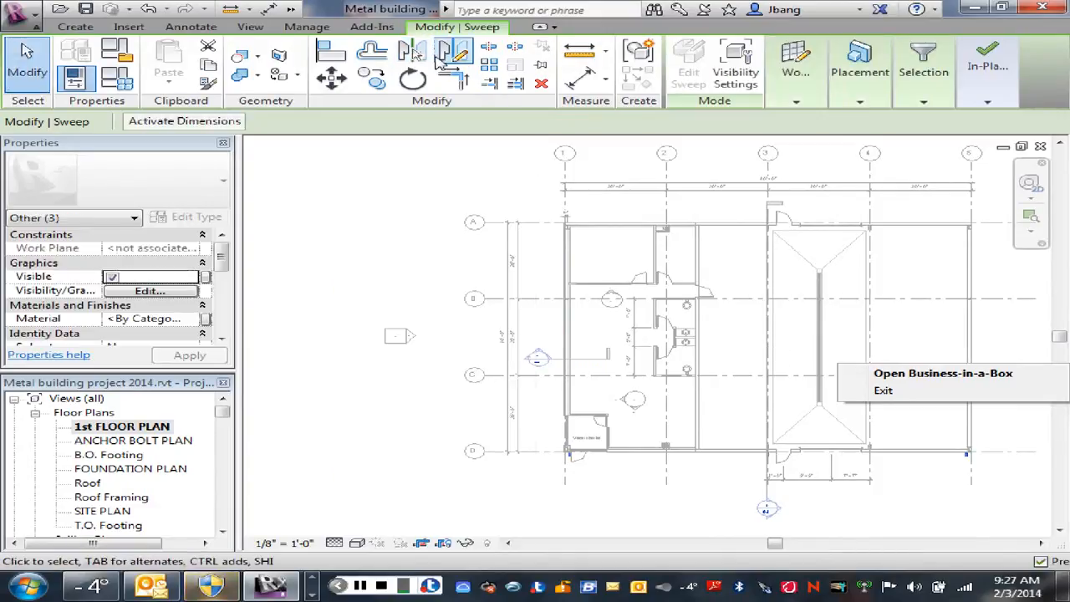
Step: Mirror copies of the three downspouts to the north wall about a horizontal axis drawn from the west wall's midpoint
{"action": "left_click", "coordinate": [439, 56]}
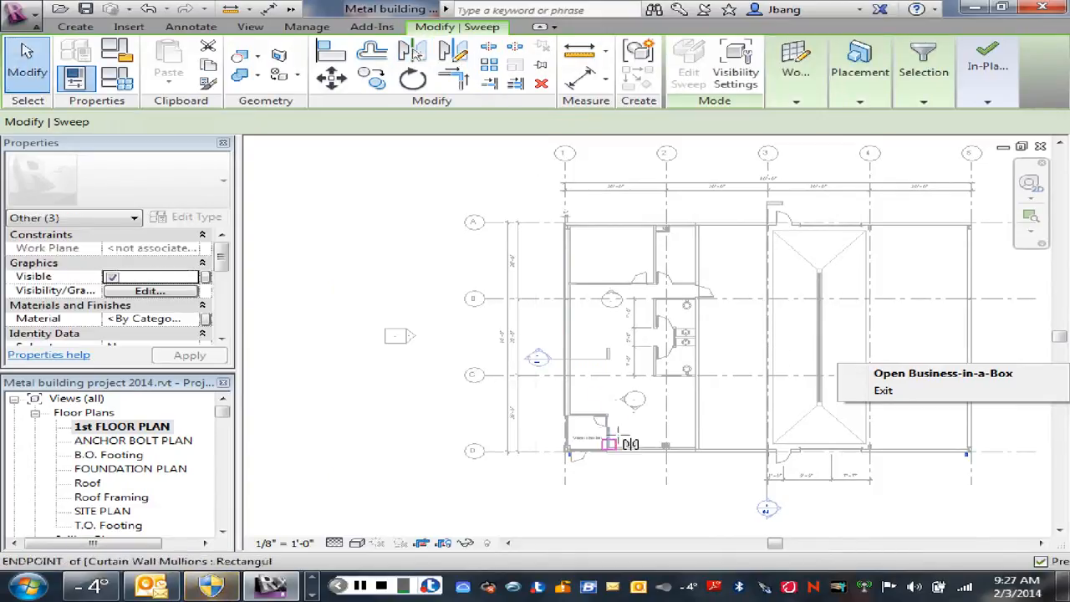
{"action": "left_click", "coordinate": [568, 339]}
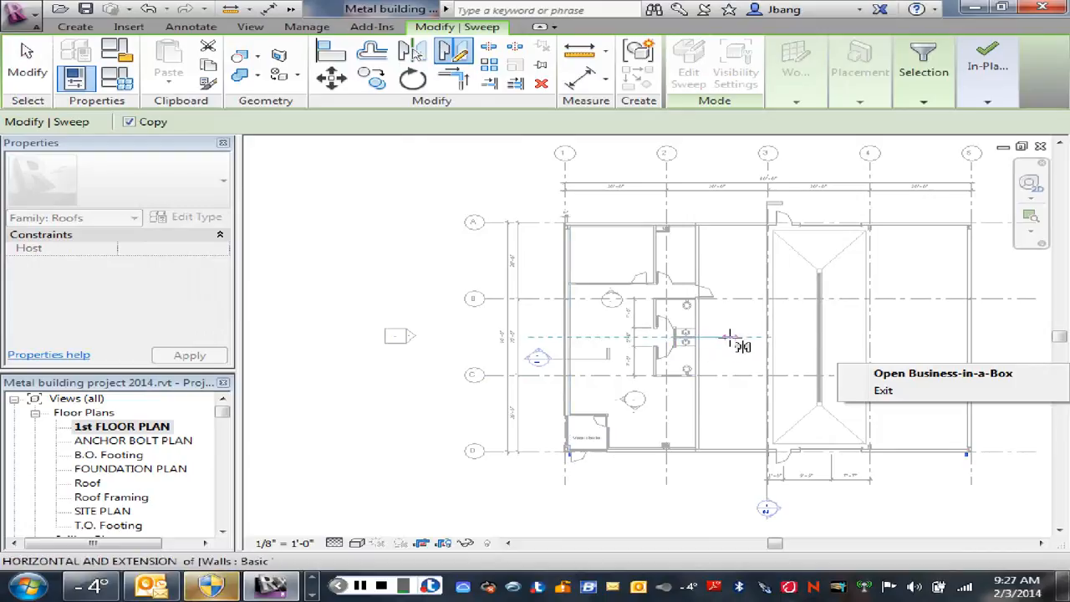
{"action": "right_click", "coordinate": [729, 337]}
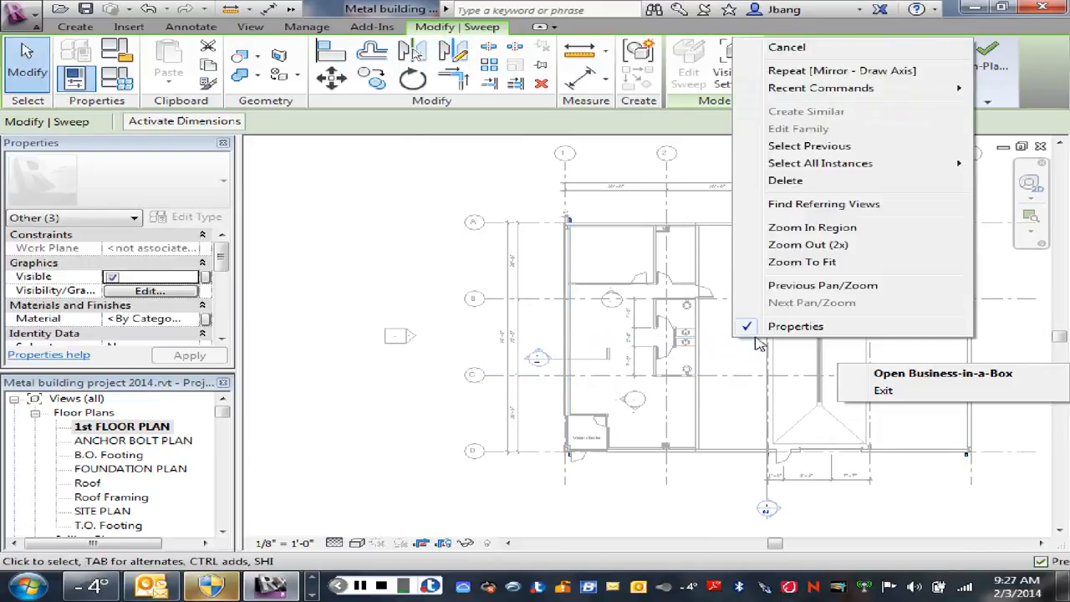
{"action": "left_click", "coordinate": [777, 42]}
{"action": "left_click", "coordinate": [423, 264]}
{"action": "scroll", "coordinate": [423, 265], "scroll_direction": "up", "scroll_amount": 1}
{"action": "middle_click_drag", "start_coordinate": [424, 271], "coordinate": [281, 313]}
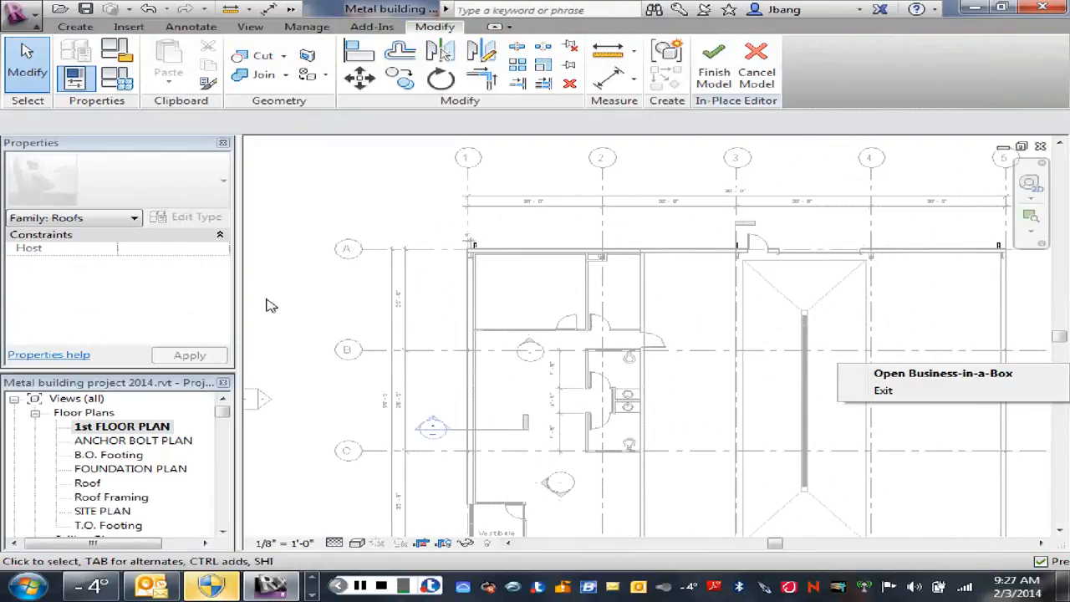
Step: Finish the in-place Downspout model and open the default 3D view, turned to show the north and east walls
{"action": "left_click", "coordinate": [712, 74]}
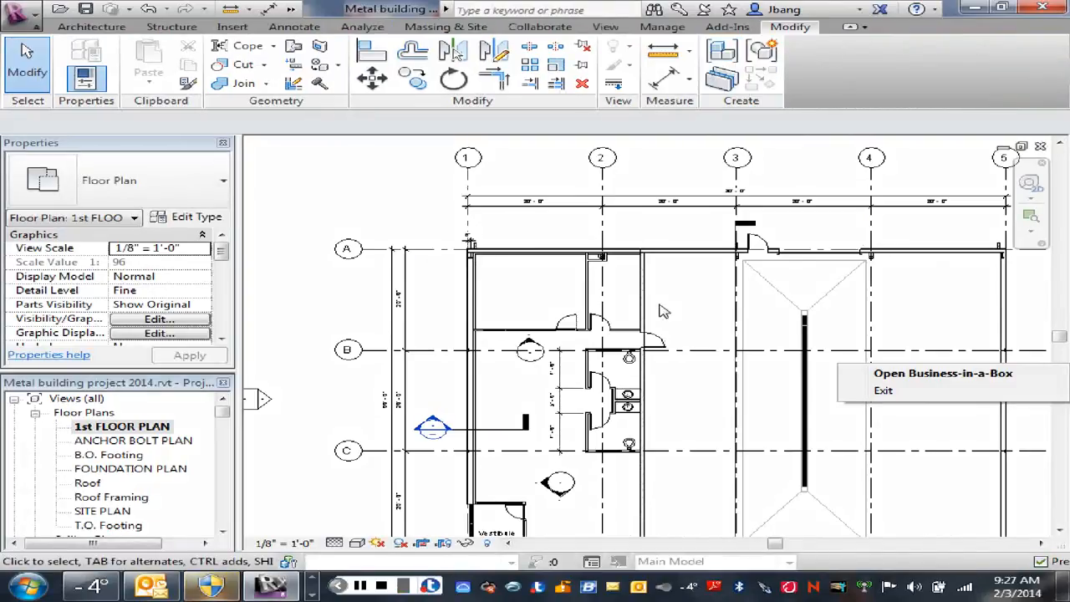
{"action": "scroll", "coordinate": [661, 311], "scroll_direction": "down", "scroll_amount": 3}
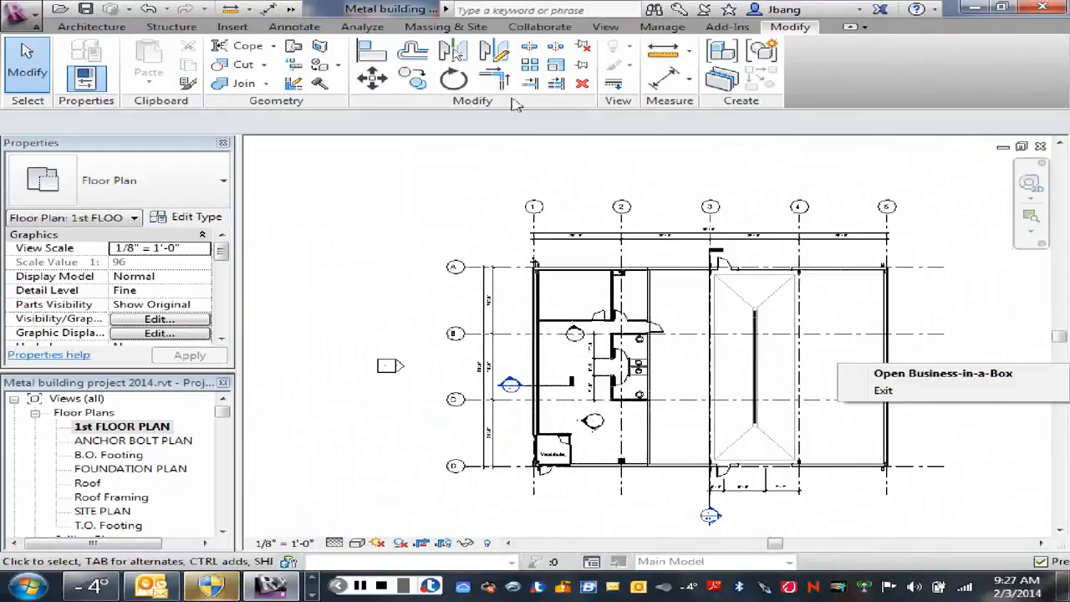
{"action": "left_click", "coordinate": [291, 10]}
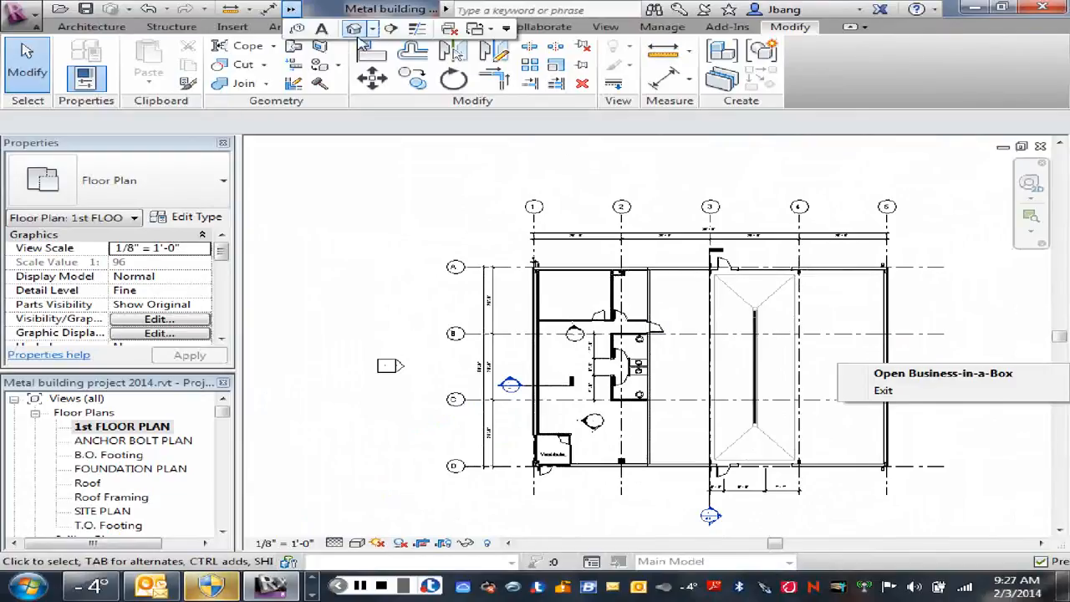
{"action": "scroll", "coordinate": [580, 303], "scroll_direction": "down", "scroll_amount": 6}
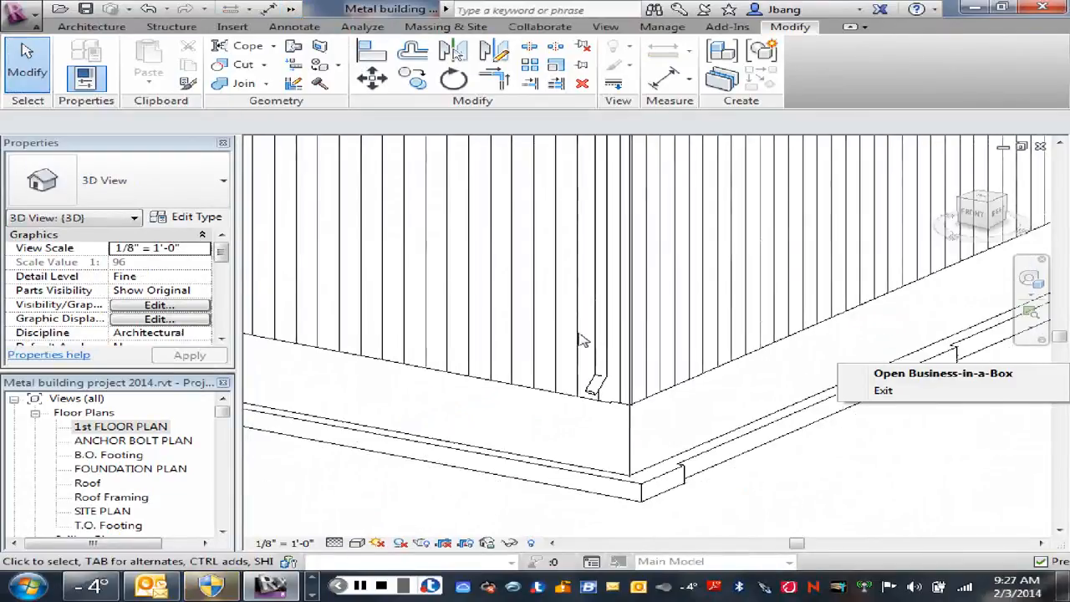
{"action": "middle_click_drag", "start_coordinate": [662, 370], "coordinate": [736, 418]}
{"action": "scroll", "coordinate": [736, 418], "scroll_direction": "down", "scroll_amount": 2}
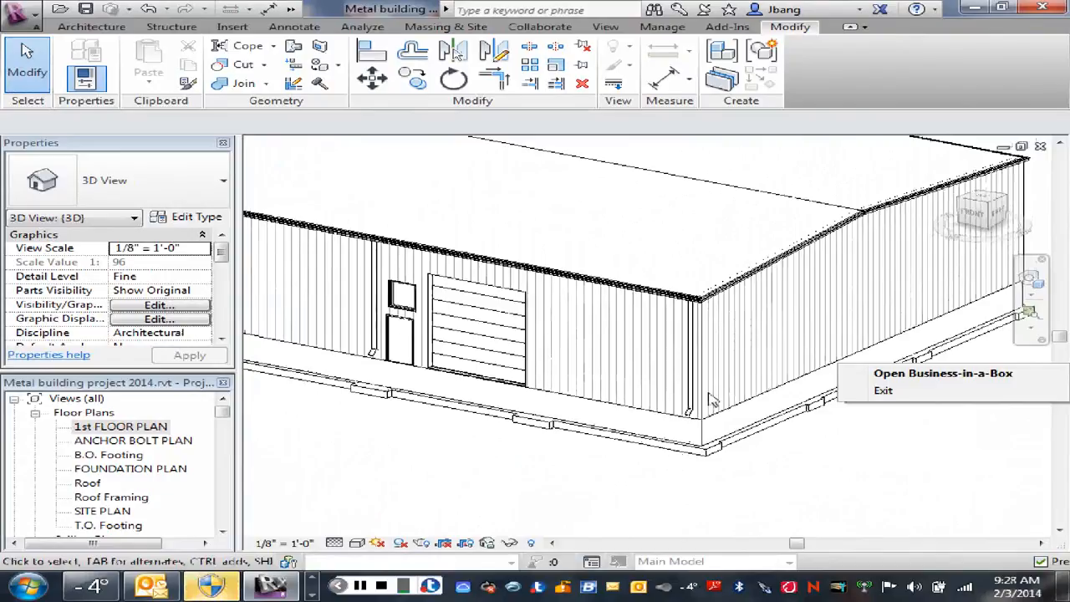
{"action": "scroll", "coordinate": [706, 399], "scroll_direction": "down", "scroll_amount": 3}
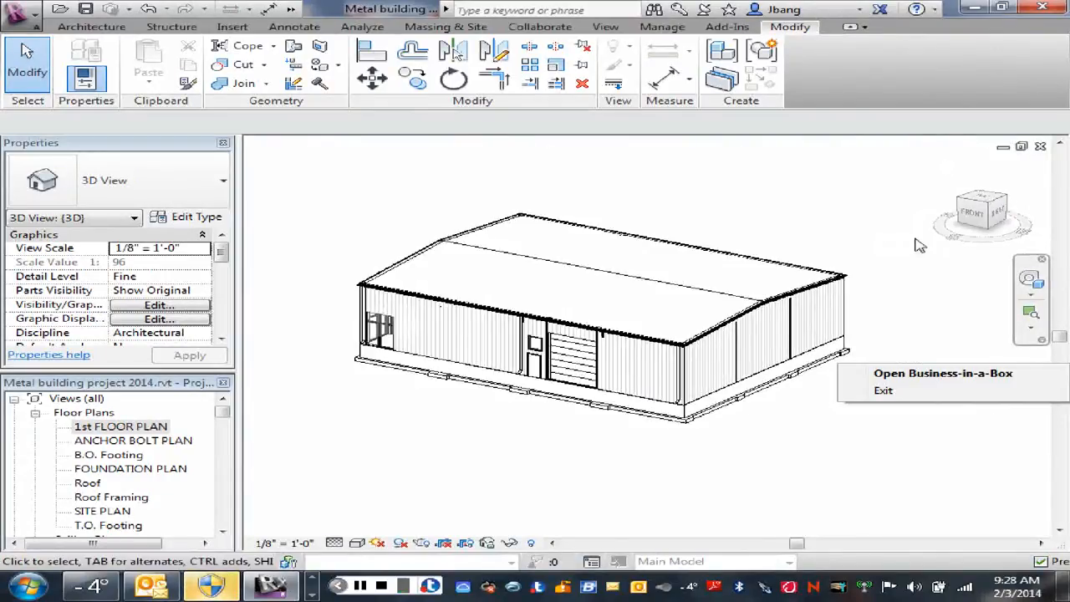
{"action": "mouse_move", "coordinate": [919, 245]}
{"action": "middle_mouse_down", "text": "shift"}
{"action": "mouse_move", "coordinate": [869, 247]}
{"action": "mouse_move", "coordinate": [744, 219]}
{"action": "mouse_move", "coordinate": [660, 222]}
{"action": "mouse_move", "coordinate": [445, 161]}
{"action": "middle_mouse_up", "text": "shift"}
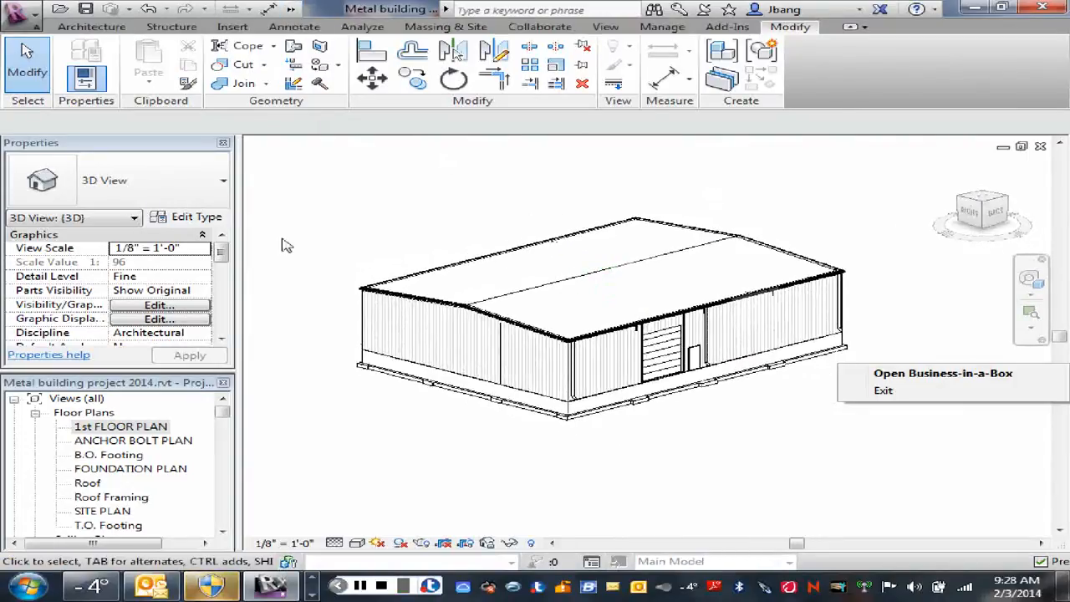
Step: Set the 3D view's visual style to Consistent Colors
{"action": "left_click", "coordinate": [357, 544]}
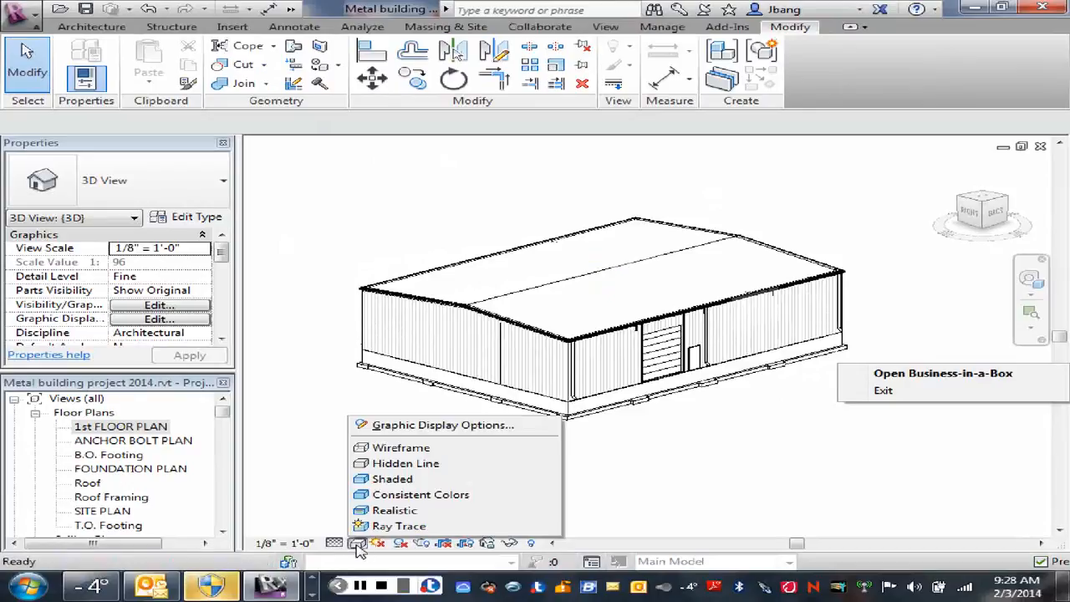
{"action": "left_click", "coordinate": [396, 498]}
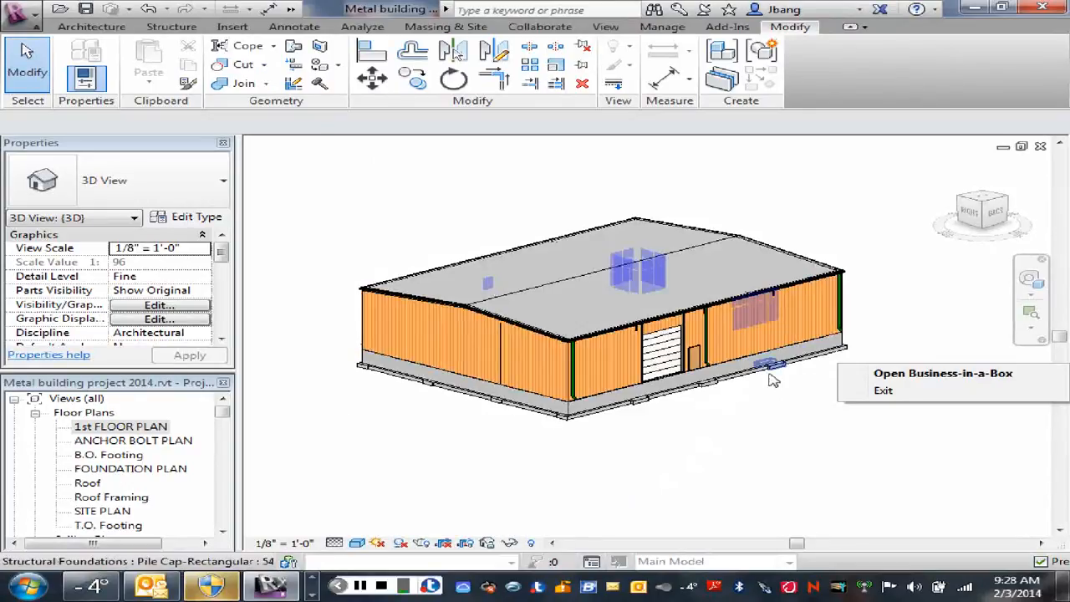
{"action": "middle_click_drag", "start_coordinate": [768, 390], "coordinate": [642, 456]}
{"action": "scroll", "coordinate": [465, 448], "scroll_direction": "up", "scroll_amount": 3}
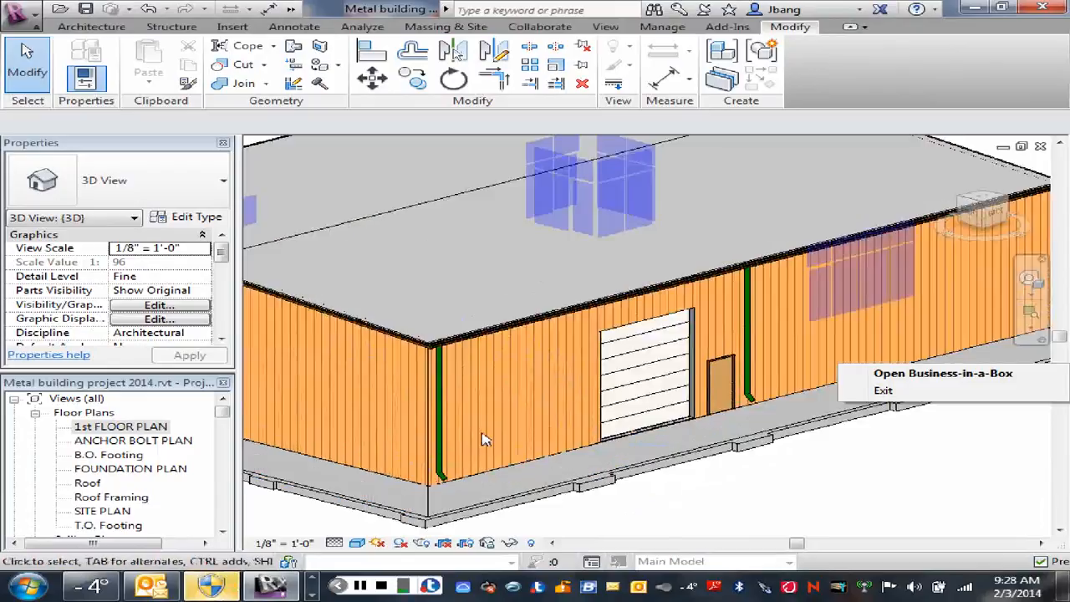
{"action": "scroll", "coordinate": [468, 447], "scroll_direction": "up", "scroll_amount": 3}
{"action": "scroll", "coordinate": [498, 422], "scroll_direction": "down", "scroll_amount": 3}
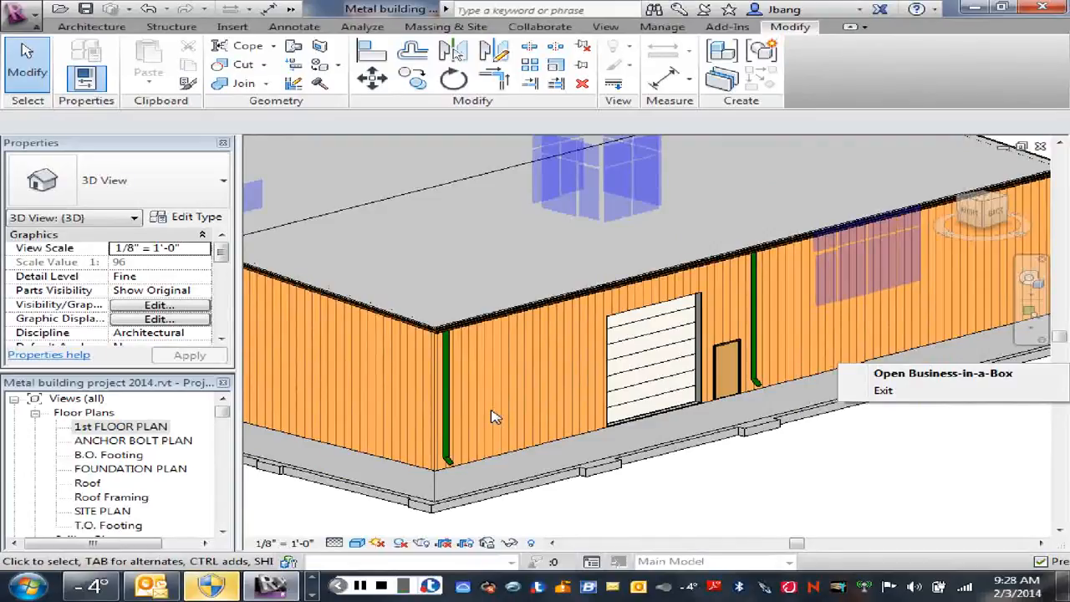
Step: Select the Downspout model at the northeast corner and open it for in-place editing
{"action": "left_click", "coordinate": [447, 430]}
{"action": "scroll", "coordinate": [736, 506], "scroll_direction": "down", "scroll_amount": 3}
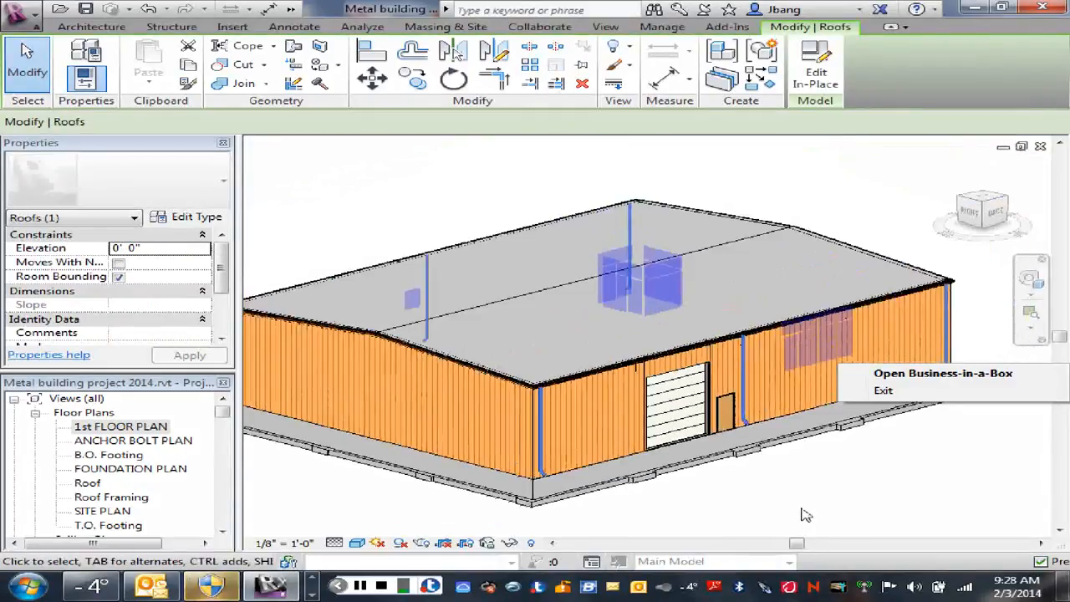
{"action": "middle_click_drag", "start_coordinate": [803, 514], "coordinate": [817, 439]}
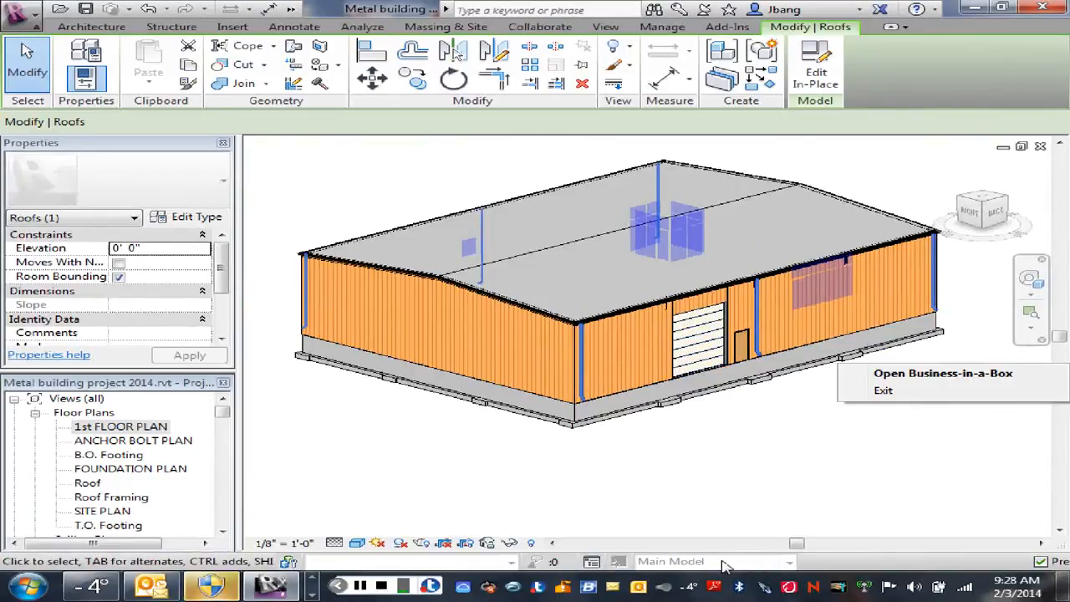
{"action": "left_click", "coordinate": [815, 83]}
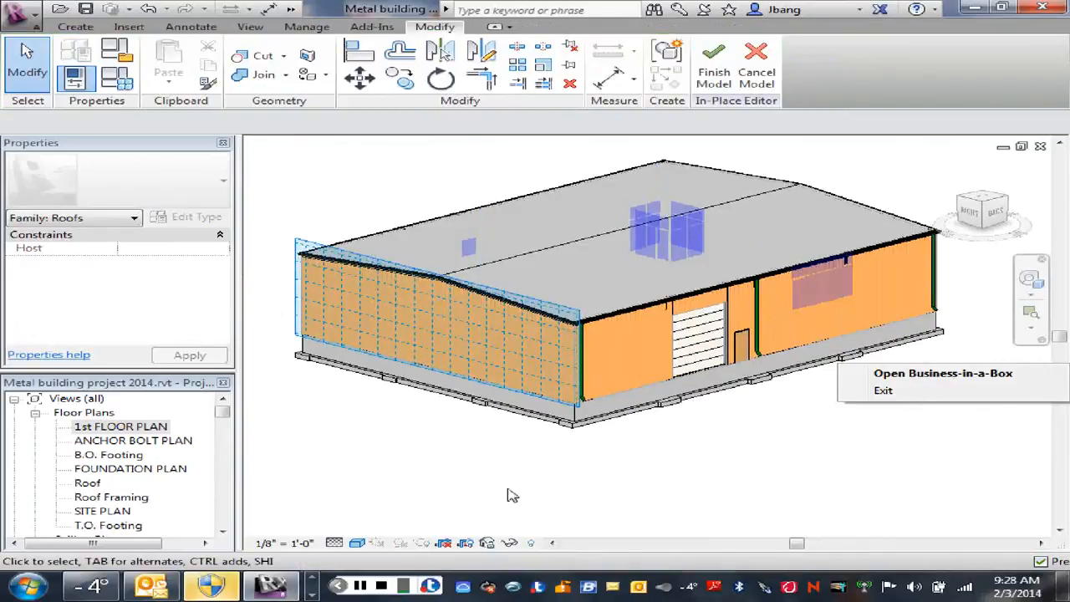
Step: Assign the Metal Panel Fascia and Gutter material to the downspout sweep at the northeast corner
{"action": "left_click", "coordinate": [585, 389]}
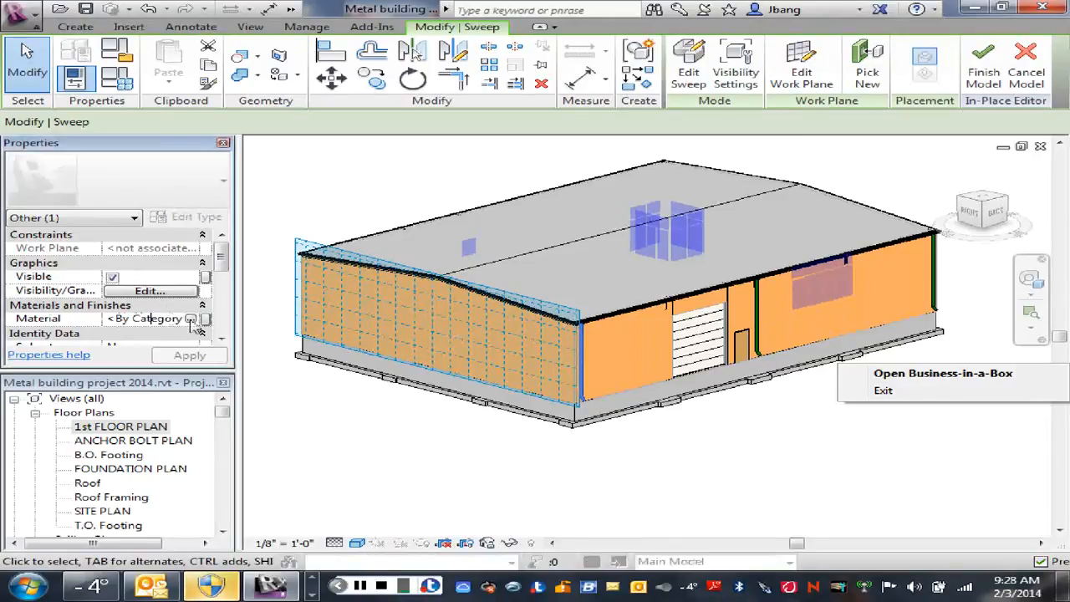
{"action": "left_click", "coordinate": [194, 324]}
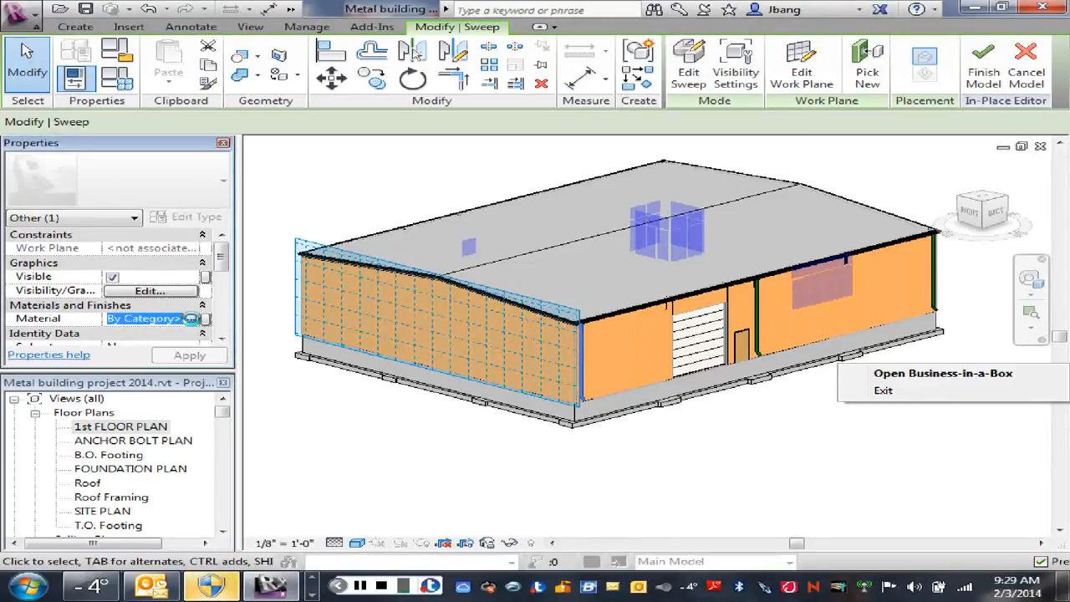
{"action": "left_click", "coordinate": [194, 321]}
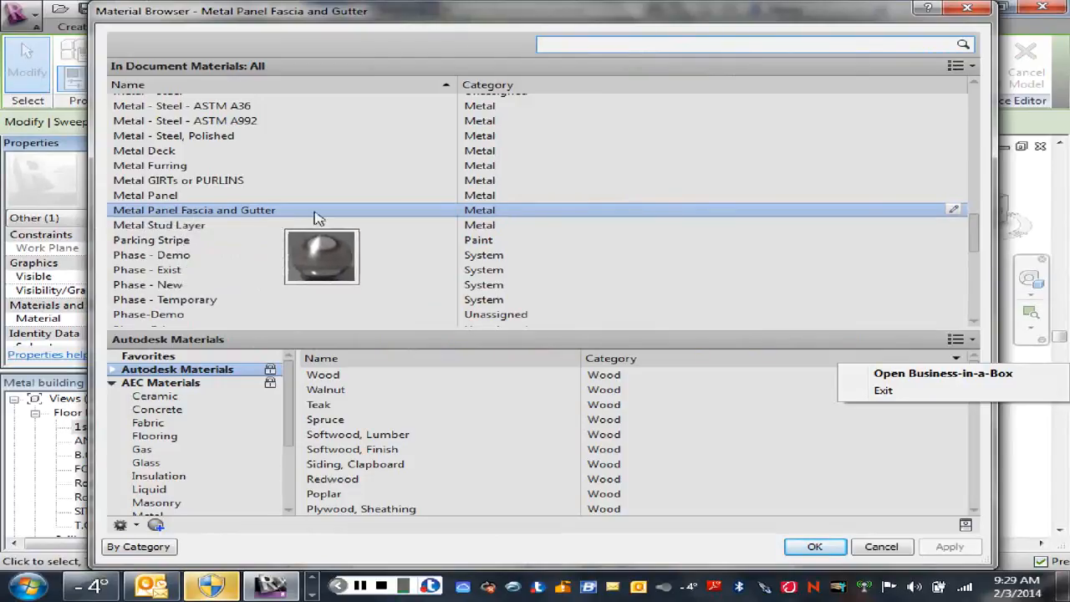
{"action": "left_click", "coordinate": [955, 211]}
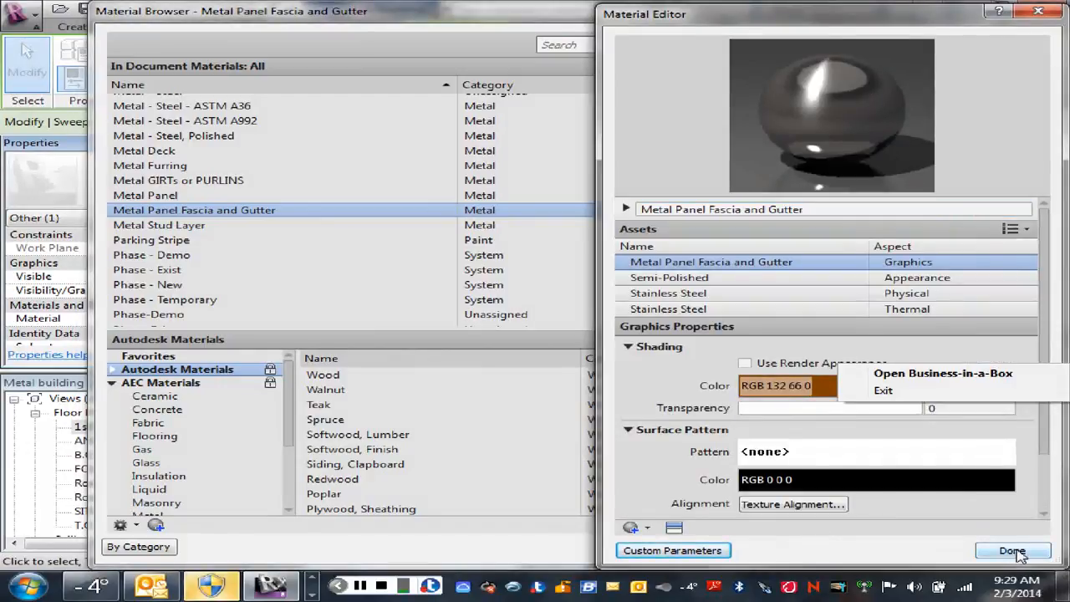
{"action": "left_click", "coordinate": [1012, 552]}
{"action": "left_click", "coordinate": [828, 554]}
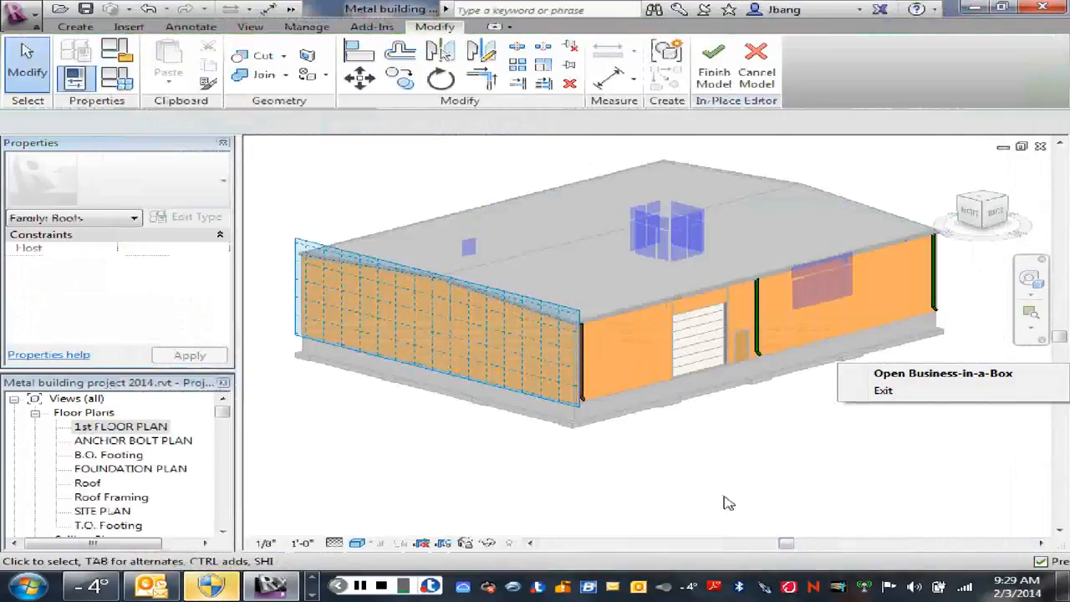
Step: Examine the northeast corner downspout's new material and compare it with the other north wall downspouts
{"action": "scroll", "coordinate": [585, 361], "scroll_direction": "up", "scroll_amount": 3}
{"action": "scroll", "coordinate": [603, 361], "scroll_direction": "up", "scroll_amount": 2}
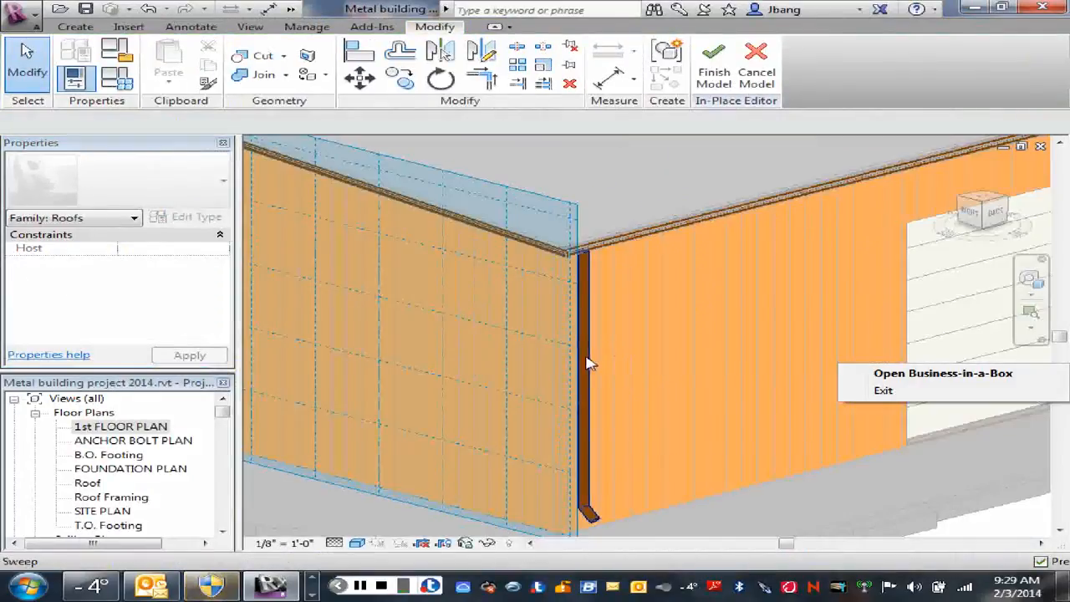
{"action": "scroll", "coordinate": [635, 377], "scroll_direction": "down", "scroll_amount": 4}
{"action": "middle_click_drag", "start_coordinate": [661, 382], "coordinate": [501, 384]}
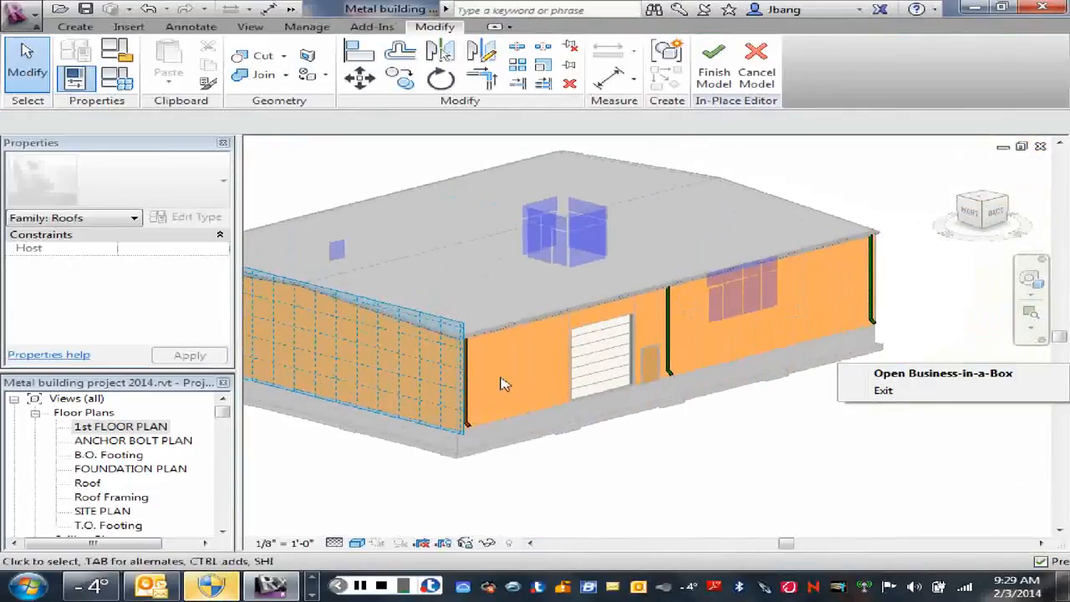
{"action": "scroll", "coordinate": [499, 383], "scroll_direction": "up", "scroll_amount": 2}
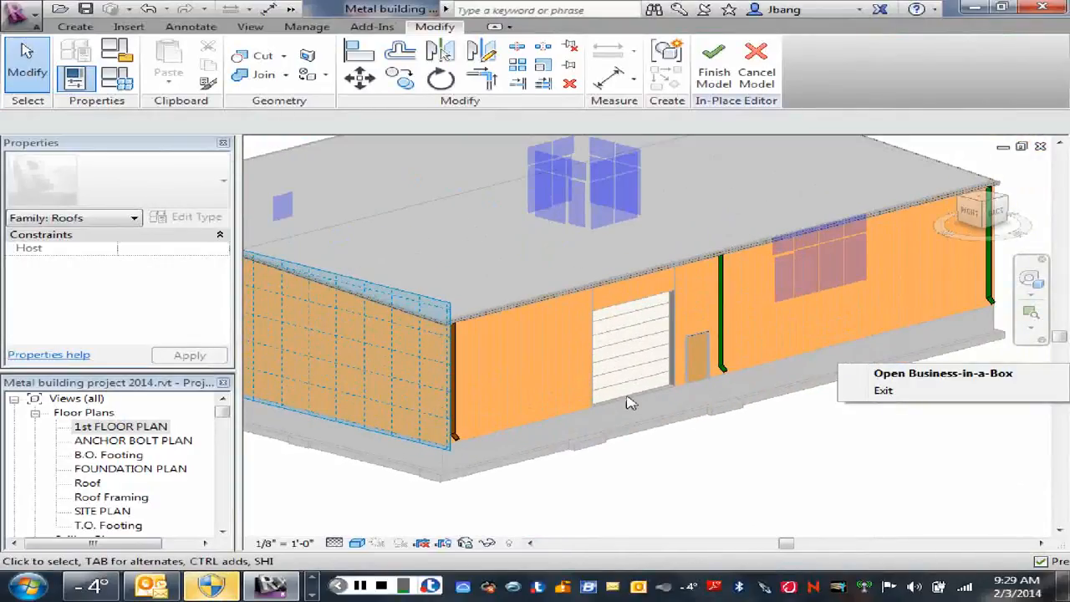
{"action": "scroll", "coordinate": [660, 437], "scroll_direction": "down", "scroll_amount": 3}
{"action": "middle_click_drag", "start_coordinate": [659, 438], "coordinate": [612, 431]}
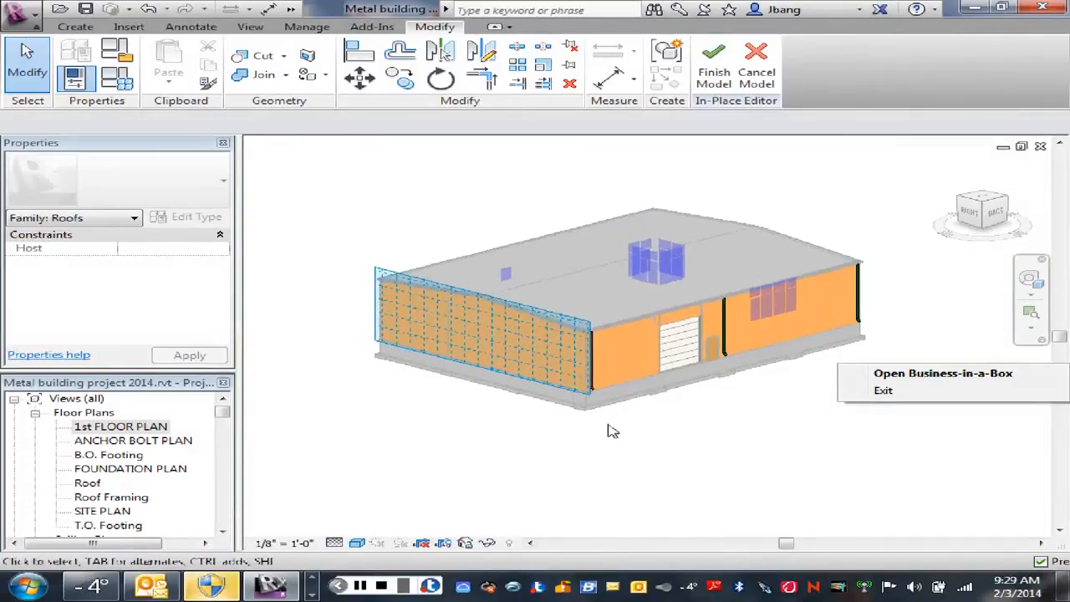
{"action": "scroll", "coordinate": [613, 431], "scroll_direction": "up", "scroll_amount": 2}
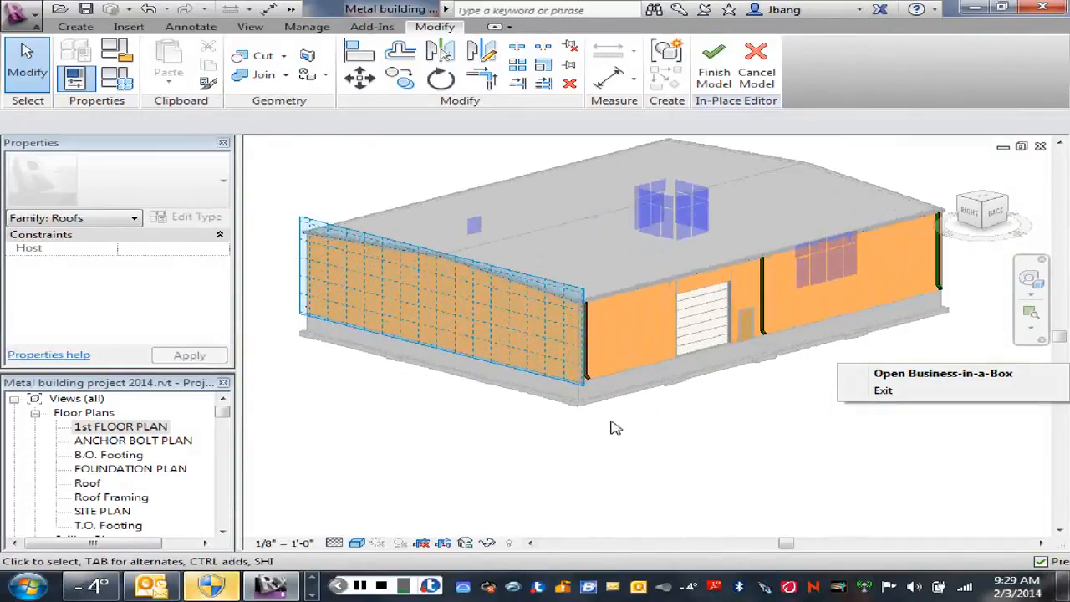